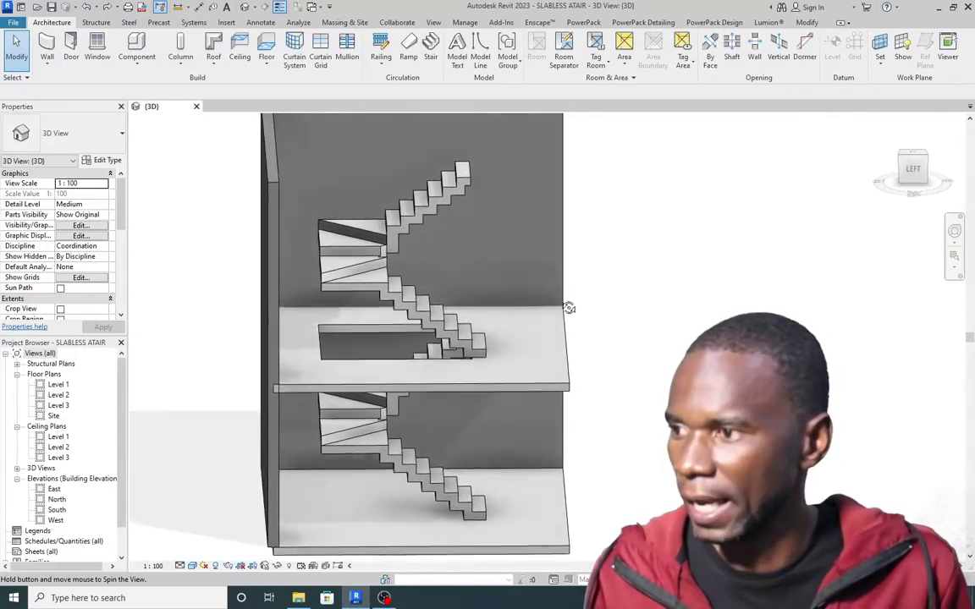
Examine the finished two-storey slabless stair model in 3D from several angles, including the winder turn and floor openings.
scroll(454, 298, "up", 2)
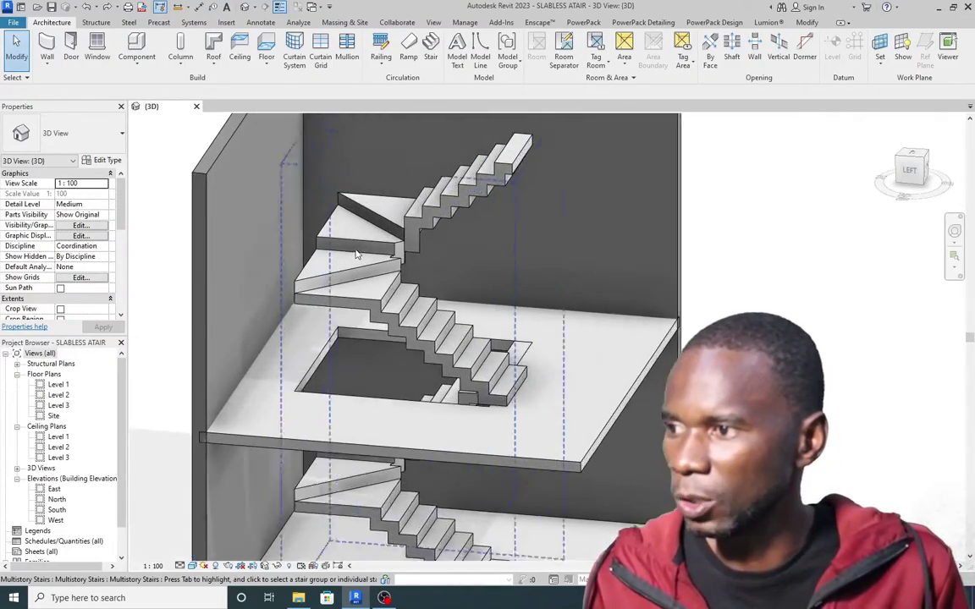
middle_click_drag(366, 279, 326, 282, "shift")
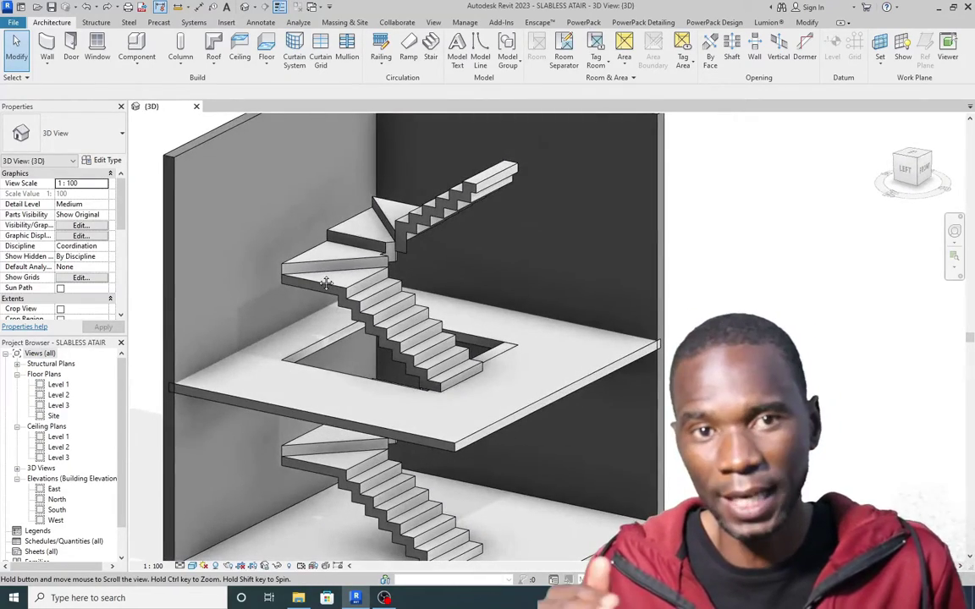
scroll(326, 283, "down", 5)
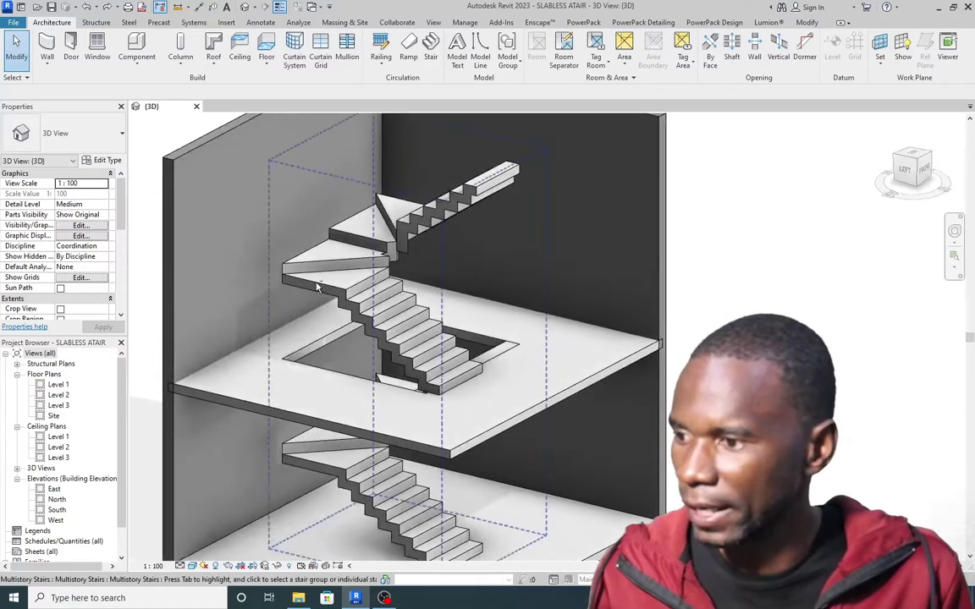
scroll(390, 298, "up", 3)
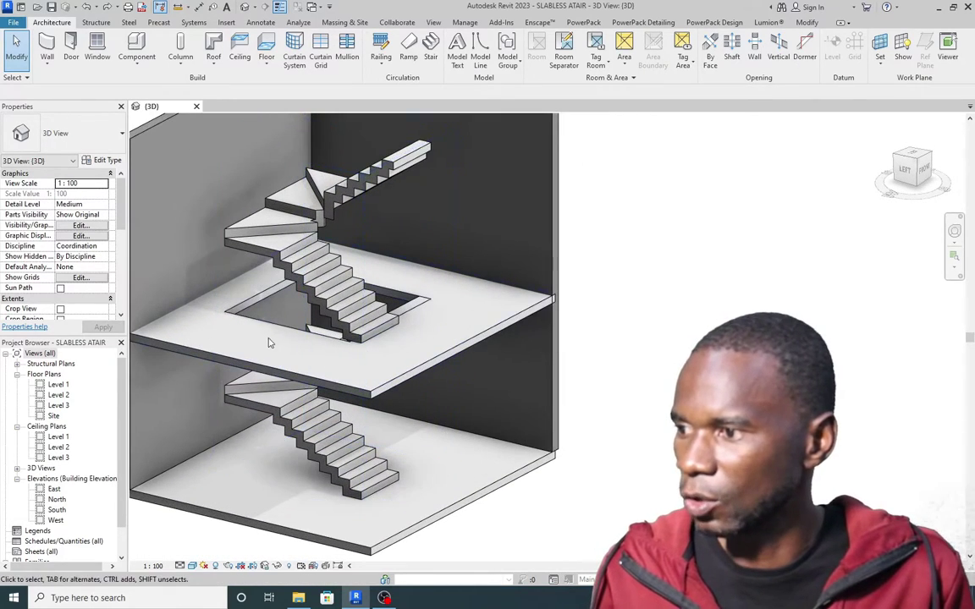
scroll(463, 299, "up", 1)
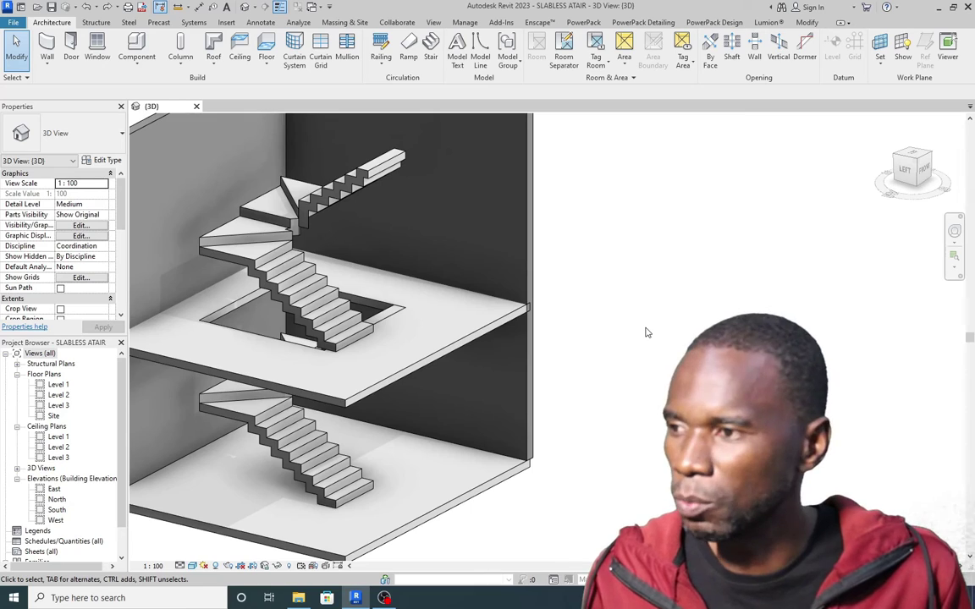
scroll(618, 343, "down", 1)
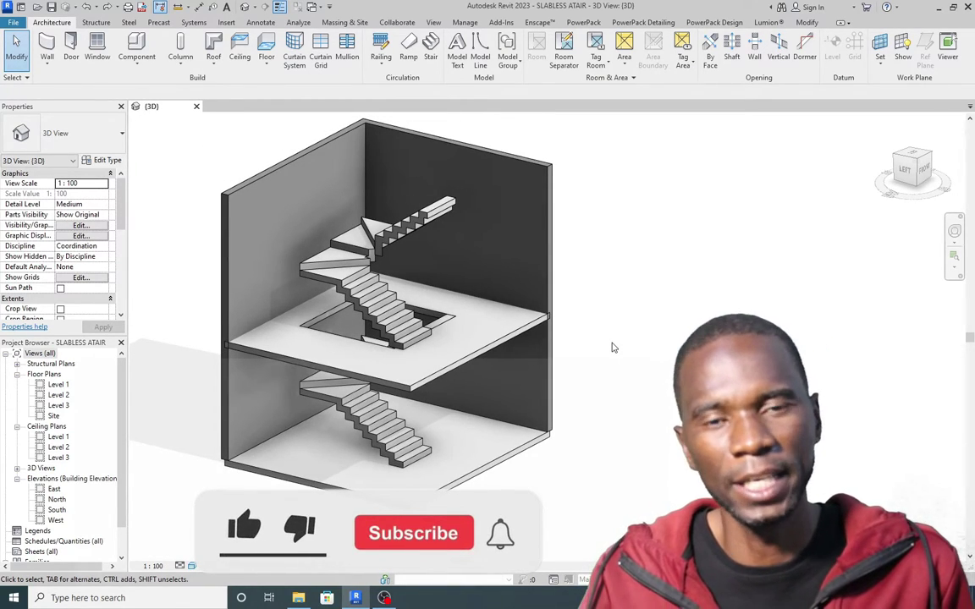
scroll(555, 313, "up", 1)
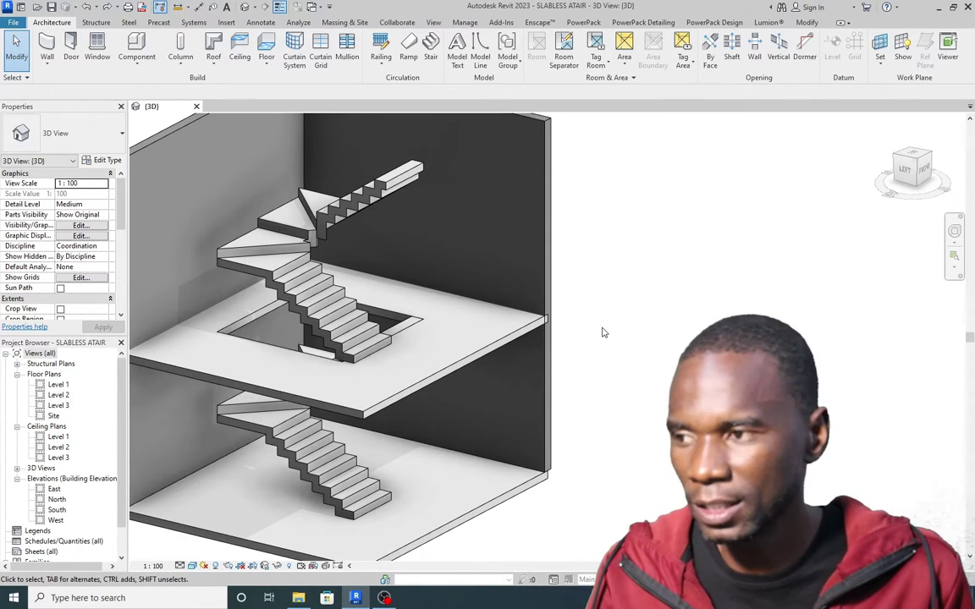
scroll(545, 317, "down", 3)
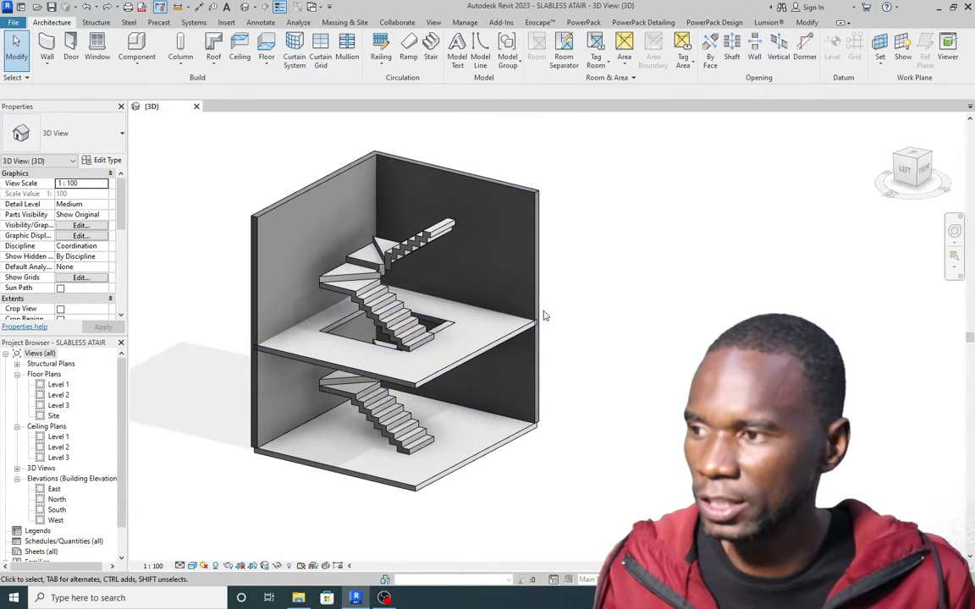
middle_click_drag(550, 309, 354, 256, "shift")
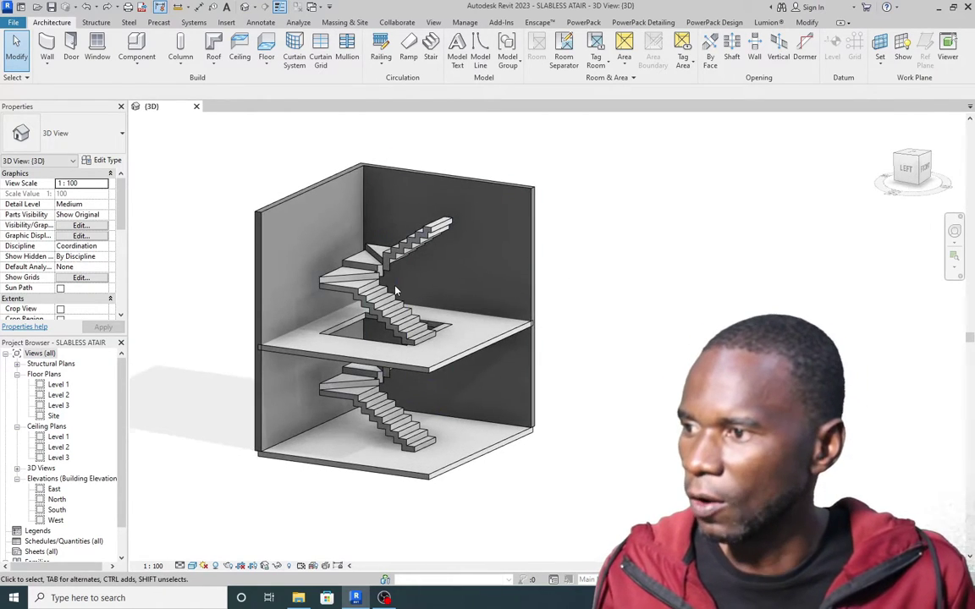
scroll(372, 258, "up", 3)
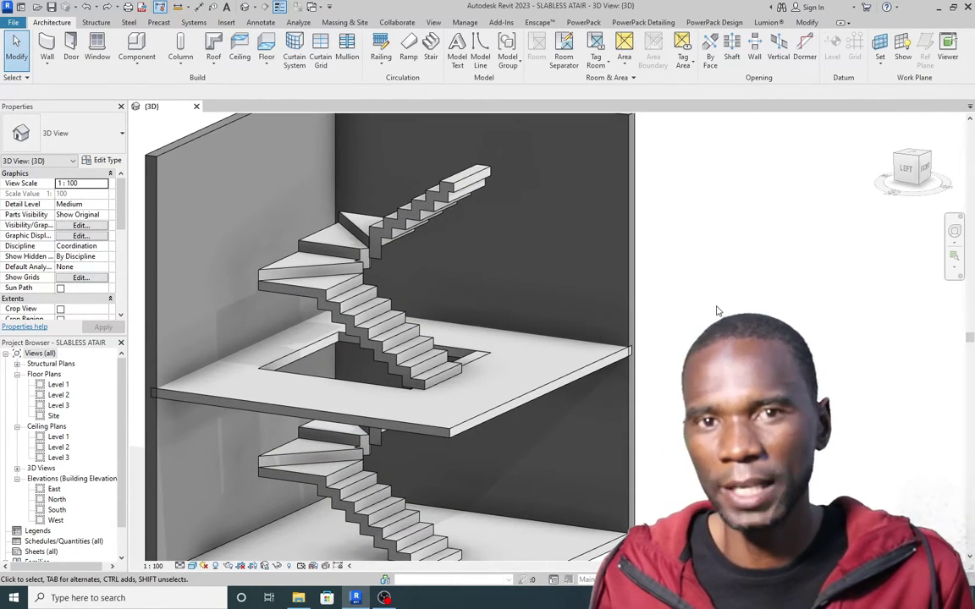
scroll(717, 311, "down", 2)
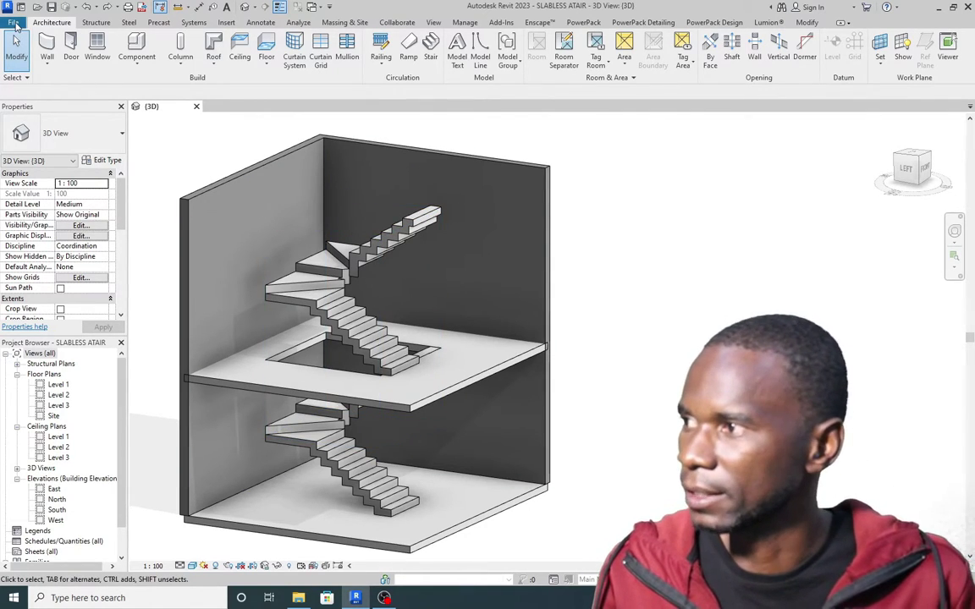
Create a new project from the Metric-Architectural Template.
left_click(15, 24)
mouse_move(62, 74)
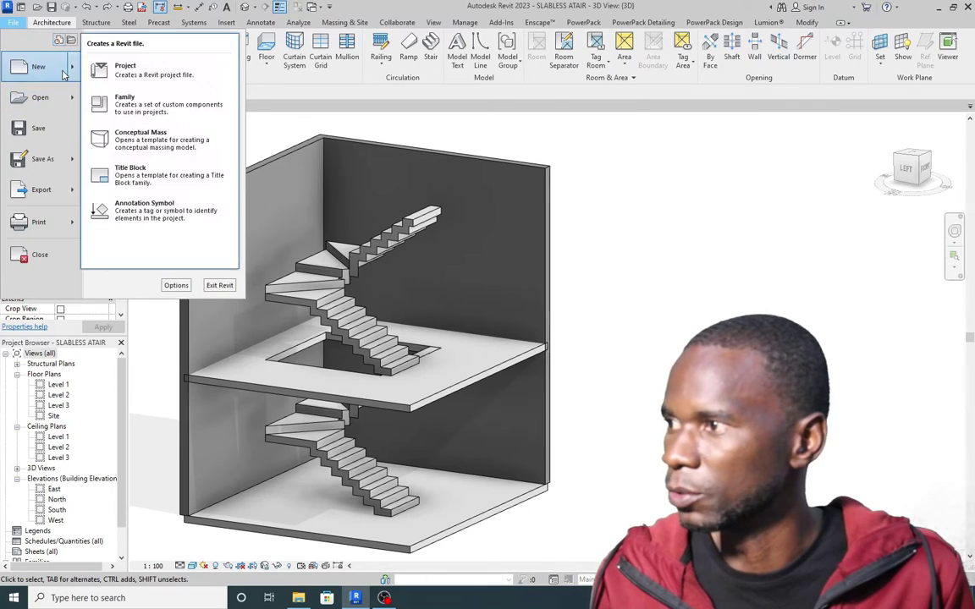
left_click(125, 70)
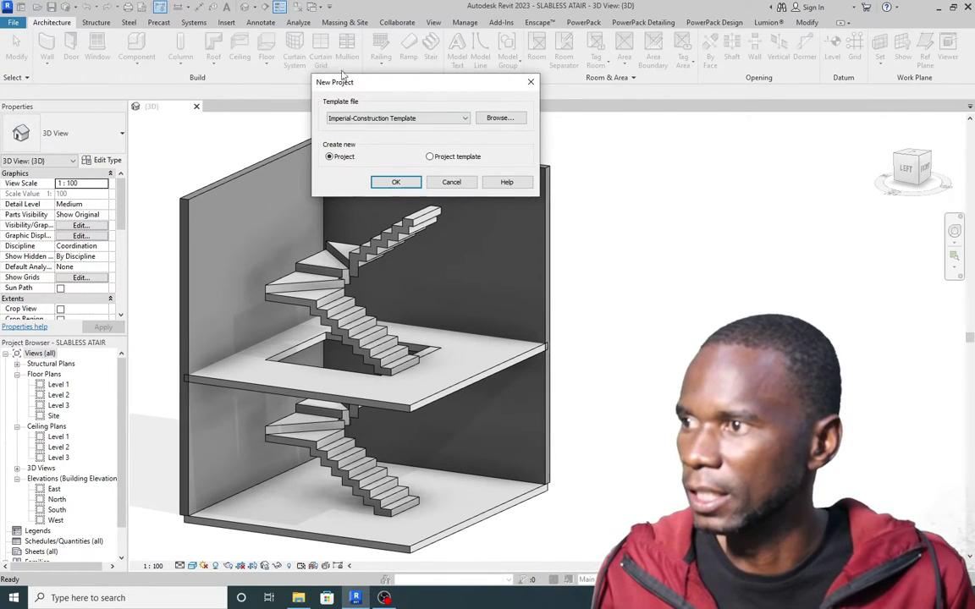
left_click(435, 121)
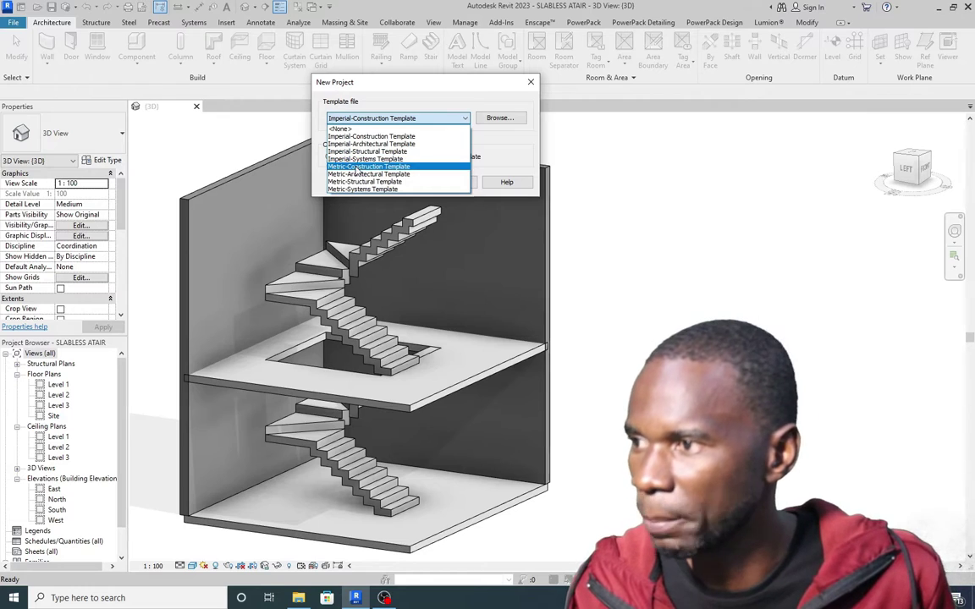
left_click(376, 175)
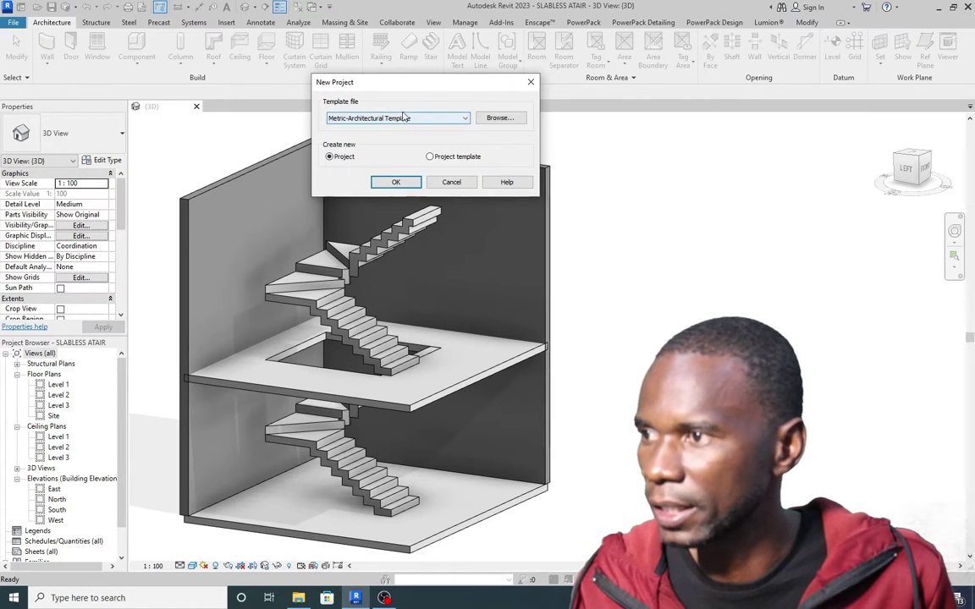
left_click(394, 182)
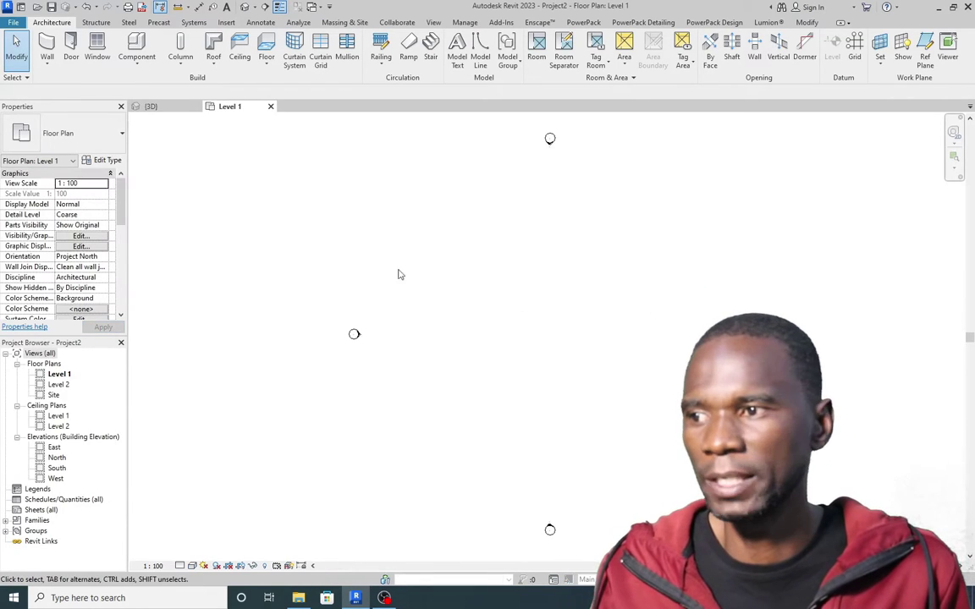
Open the South elevation and set the height of Level 2 above Level 1 to 3000 mm.
scroll(416, 262, "down", 1)
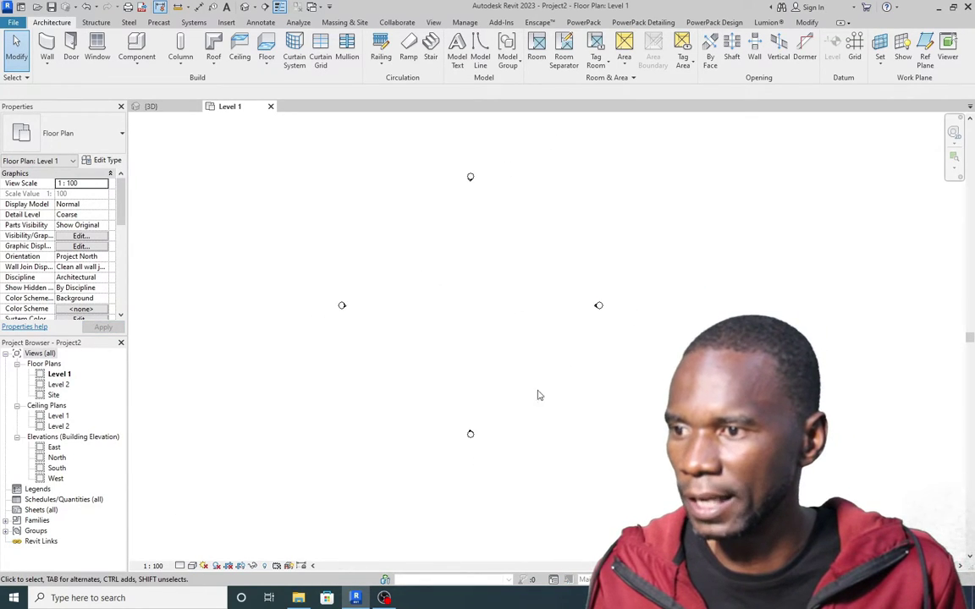
scroll(472, 294, "up", 1)
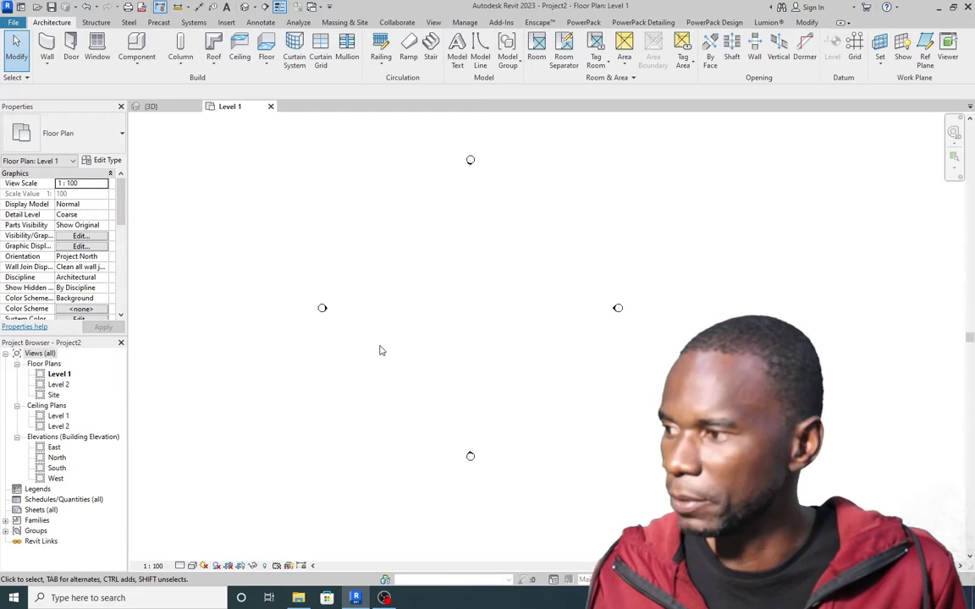
double_click(57, 469)
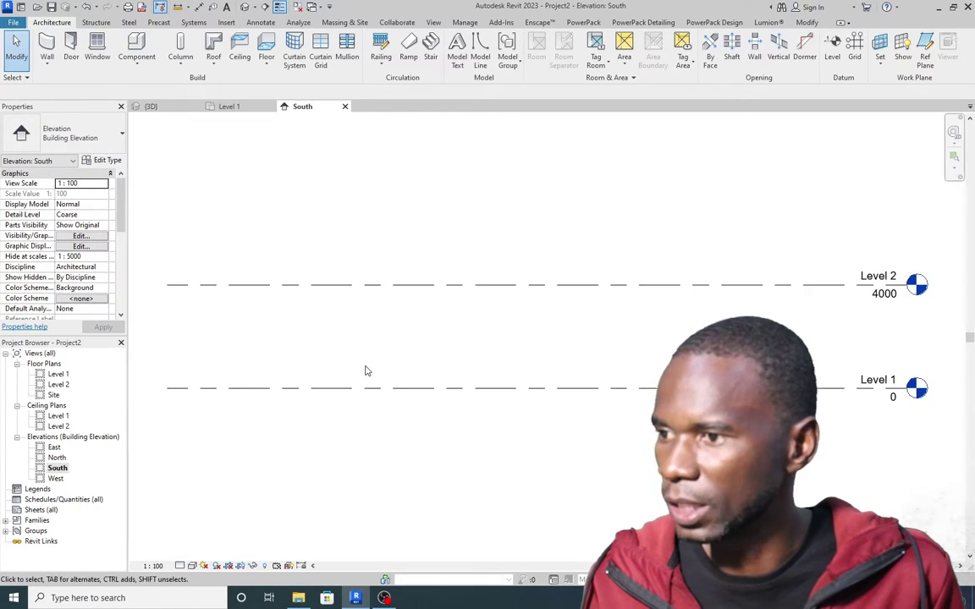
left_click(549, 319)
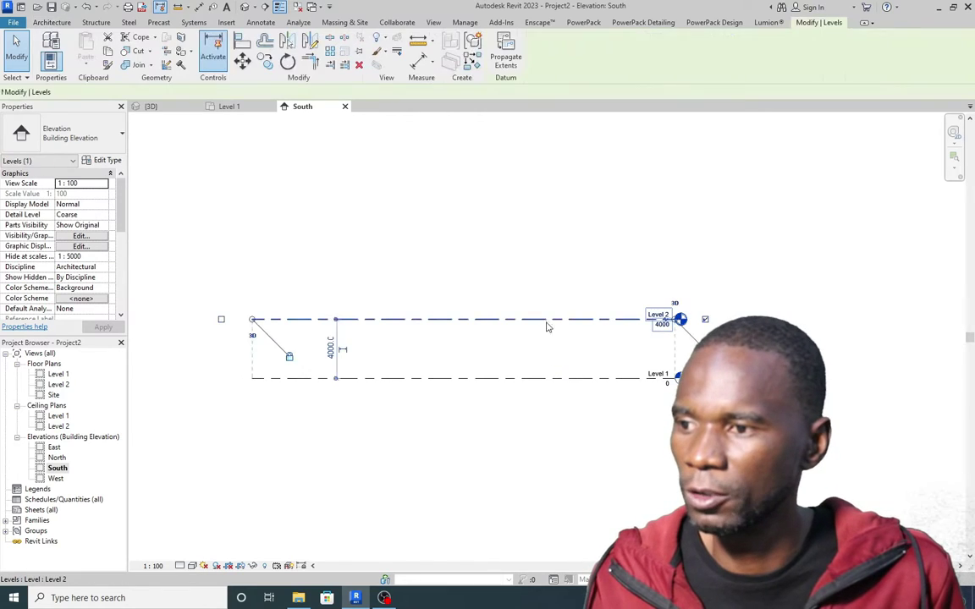
left_click(331, 349)
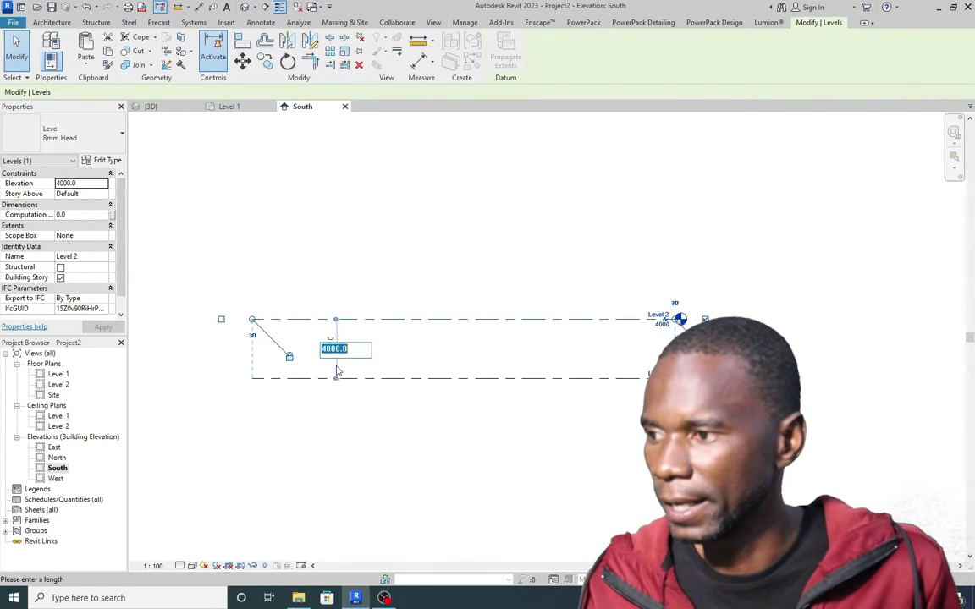
type("3000")
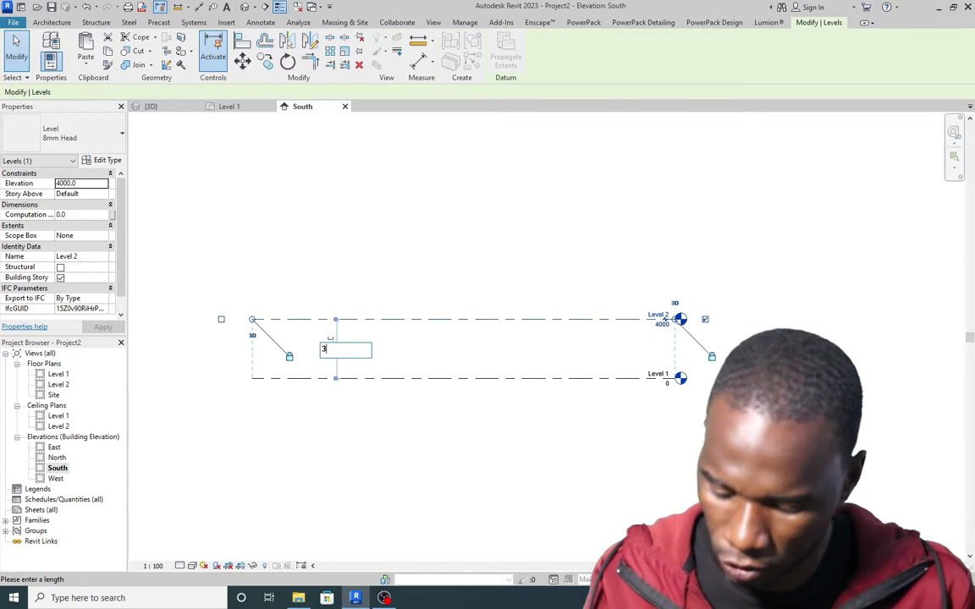
key("Return")
left_click(483, 272)
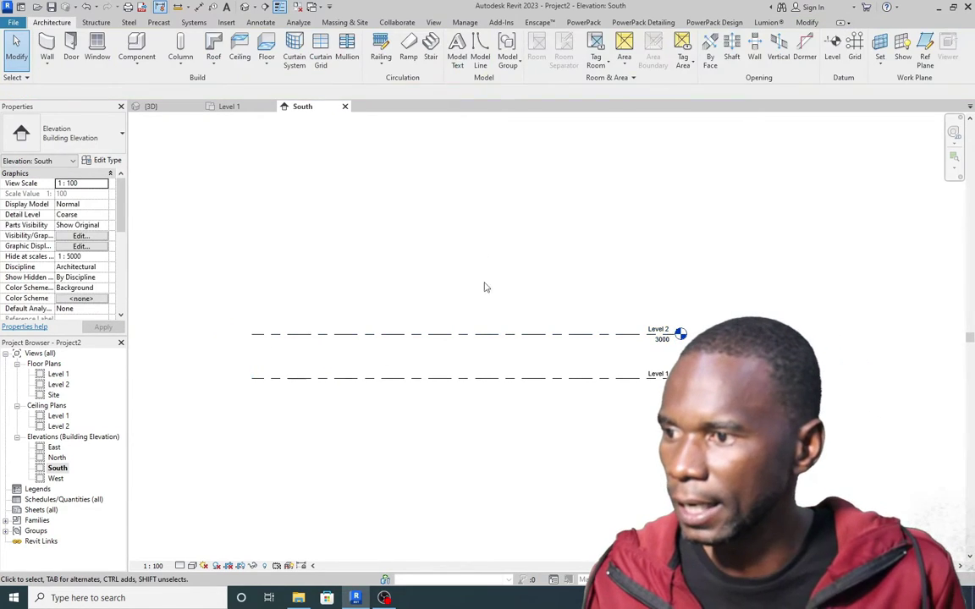
Add a third level 3000 mm above Level 2, aligned with the ends of the existing level lines.
left_click(461, 328)
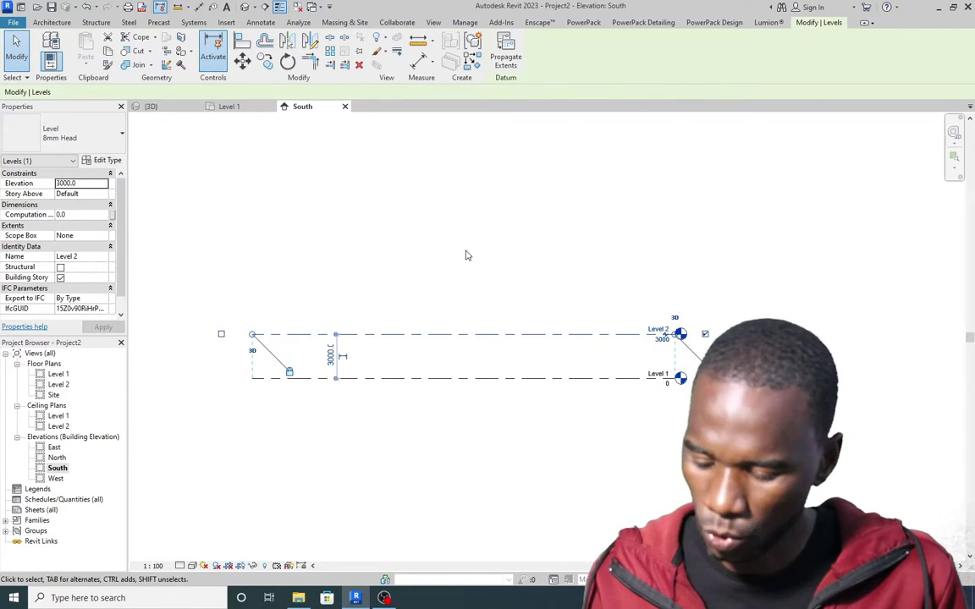
key("l")
key("l")
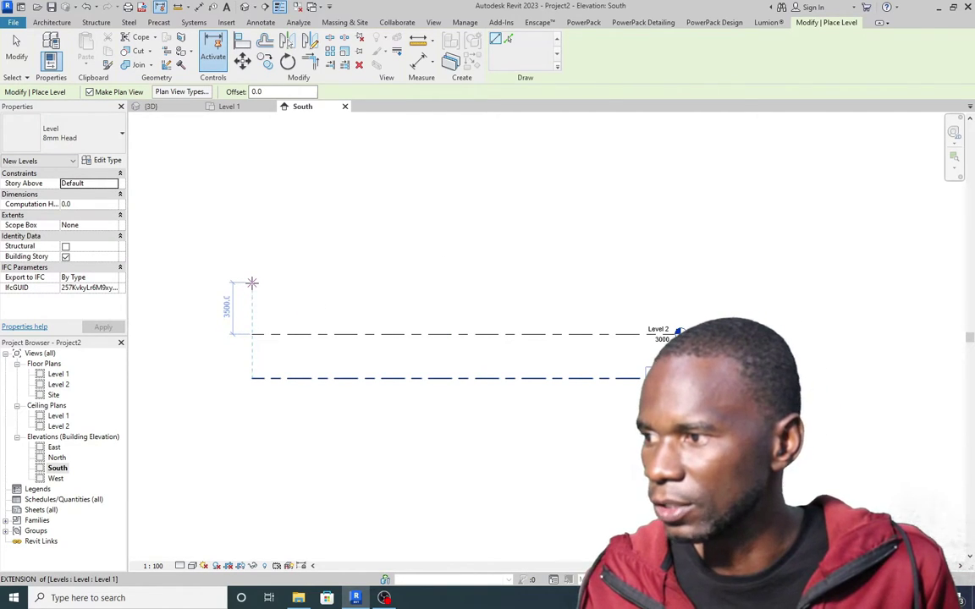
left_click(250, 291)
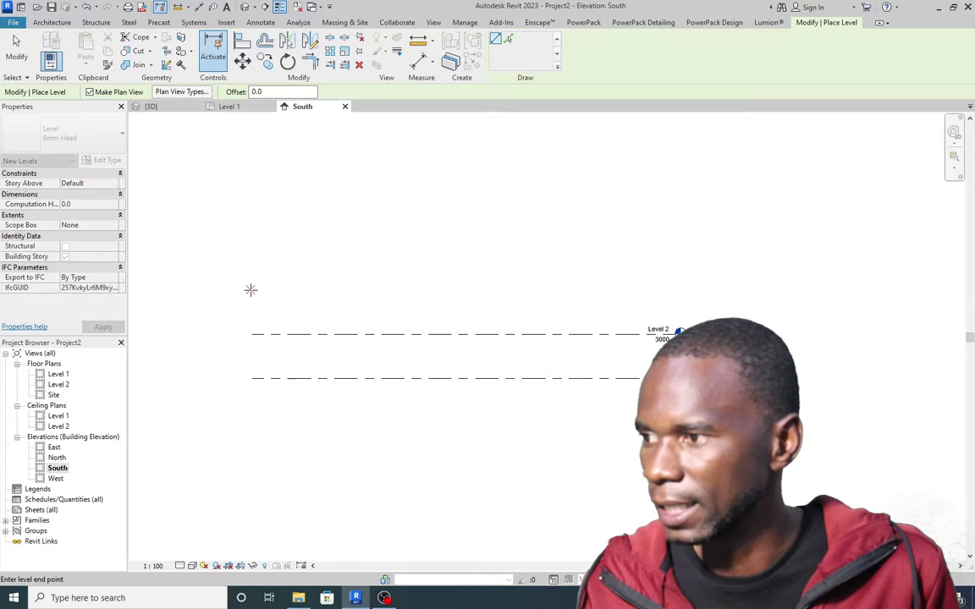
left_click(680, 288)
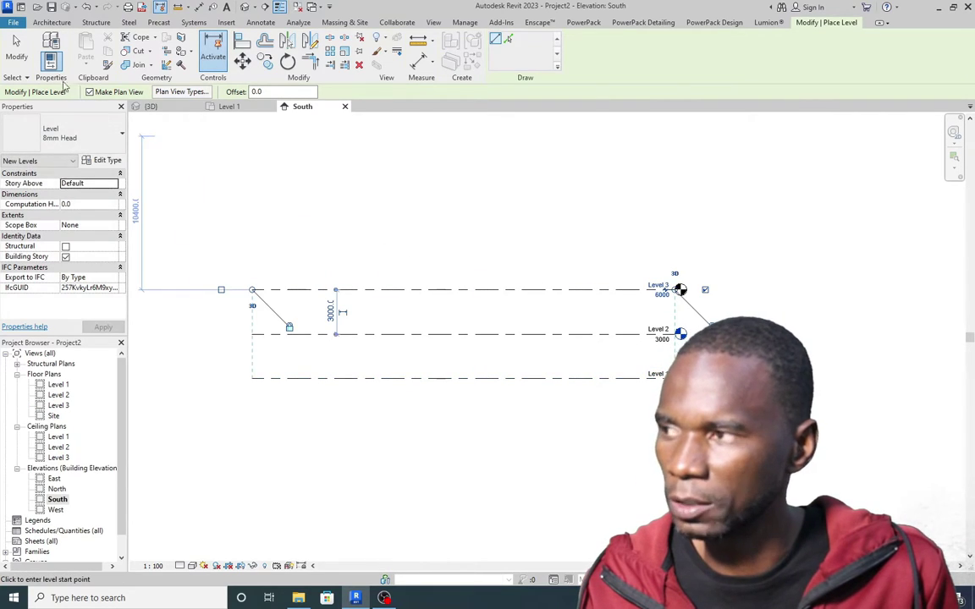
key("Escape")
scroll(661, 296, "up", 3)
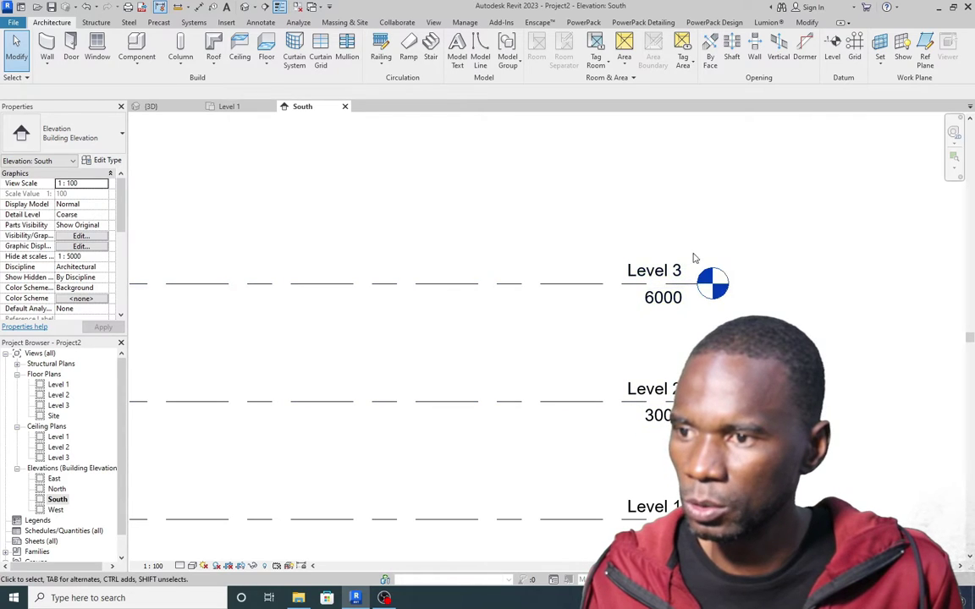
scroll(657, 268, "down", 1)
scroll(657, 267, "down", 2)
scroll(492, 307, "down", 1)
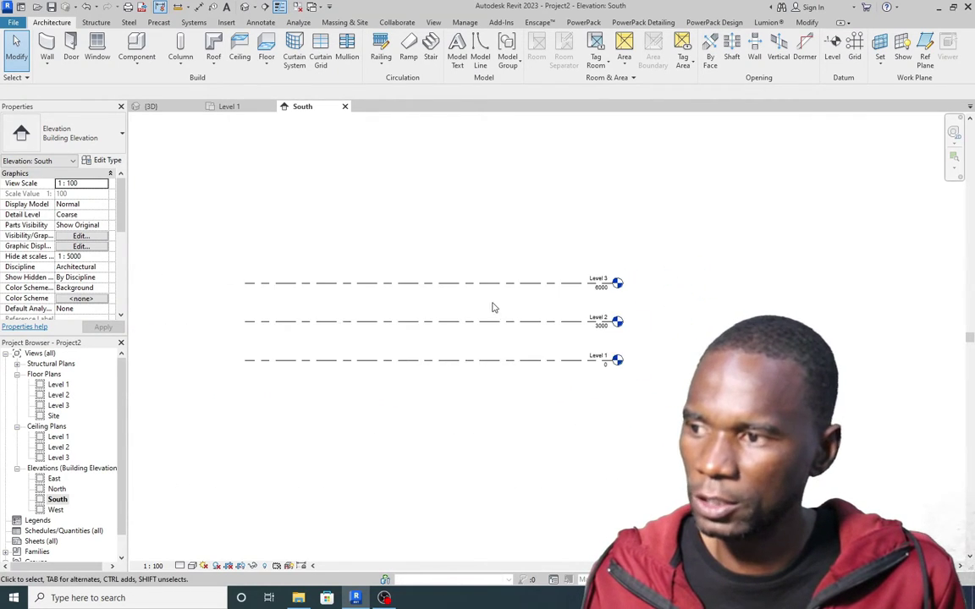
scroll(515, 317, "up", 1)
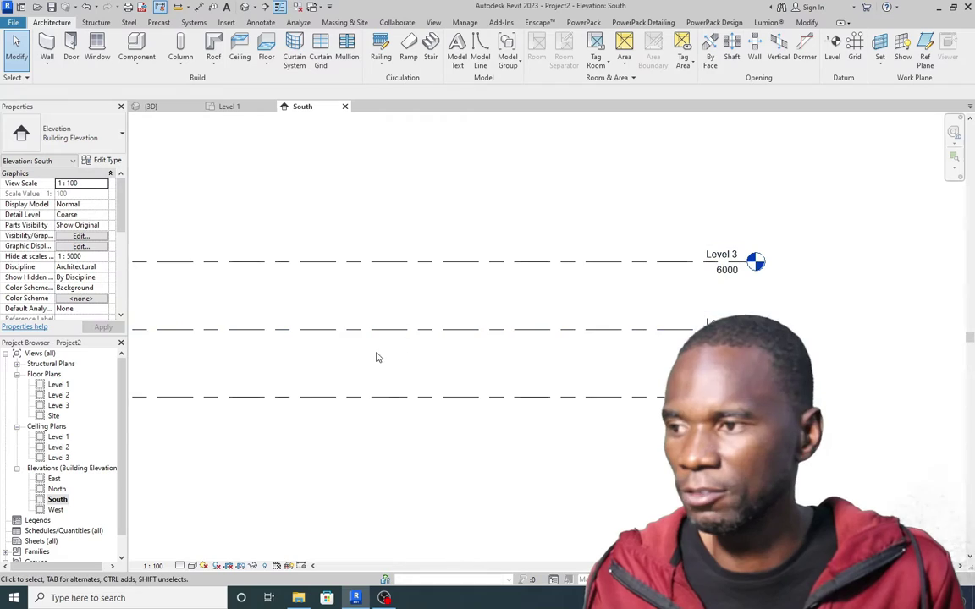
Open the Level 1 floor plan and start a component stair using the Cast-In-Place Monolithic Stair type.
double_click(59, 384)
scroll(485, 352, "up", 1)
scroll(448, 336, "down", 1)
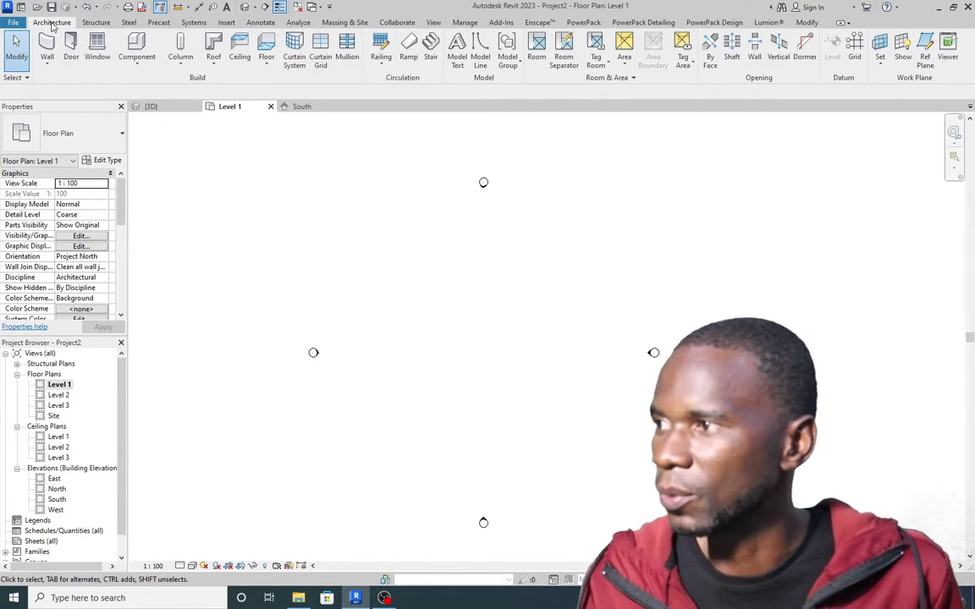
left_click(431, 46)
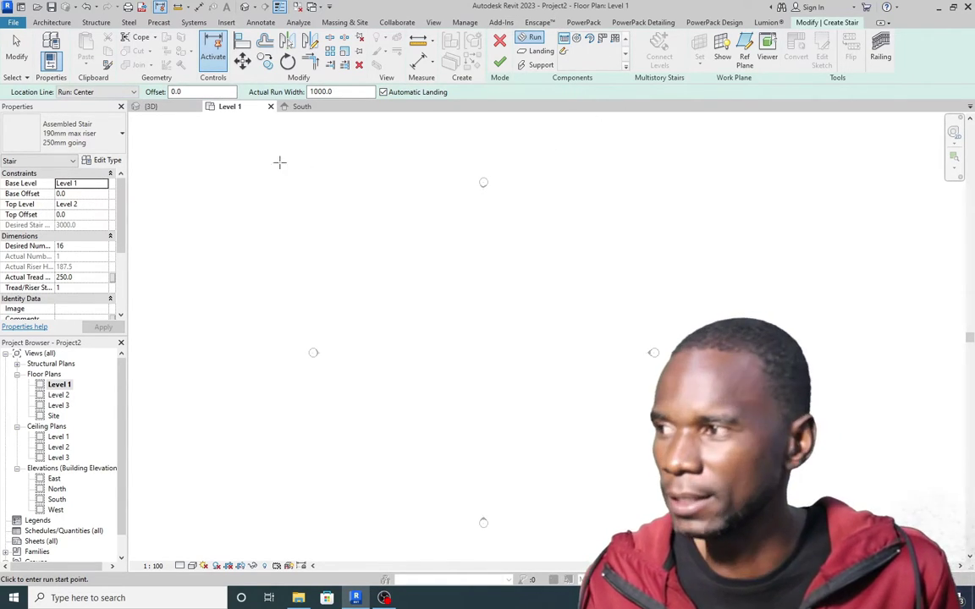
left_click(121, 135)
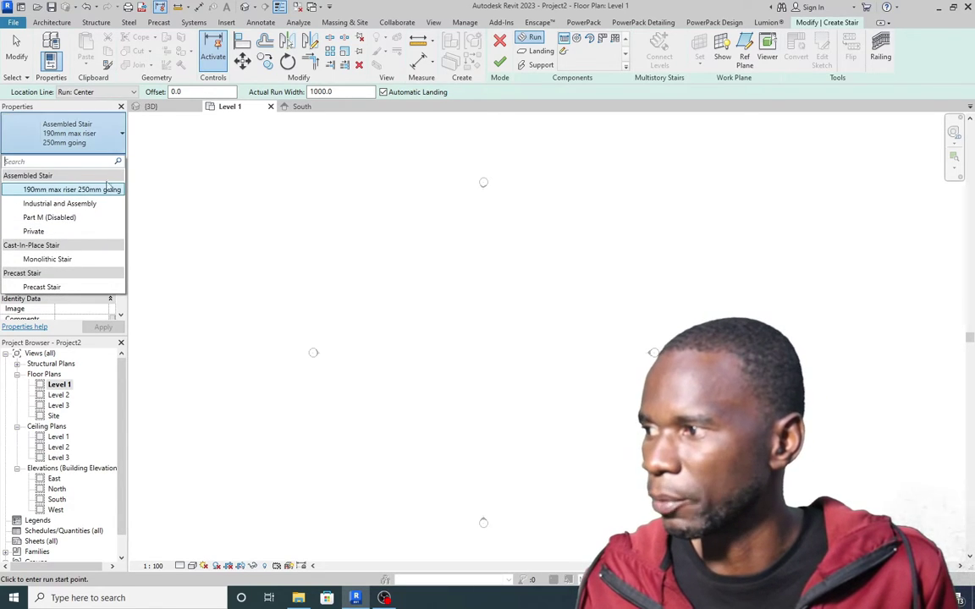
left_click(45, 260)
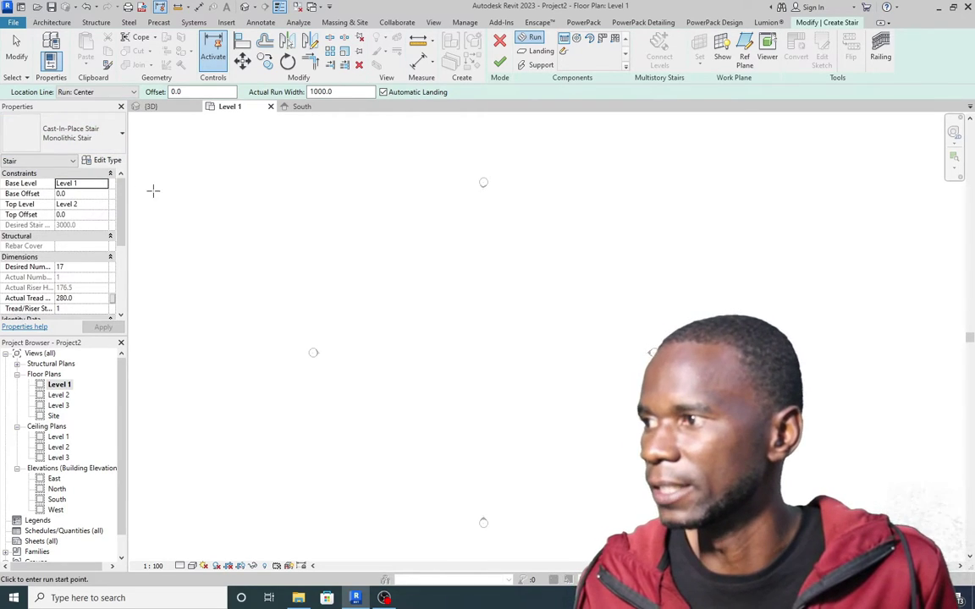
In the Monolithic Stair type properties, set the maximum riser height to 150 mm and the minimum tread depth to 250 mm.
left_click(99, 161)
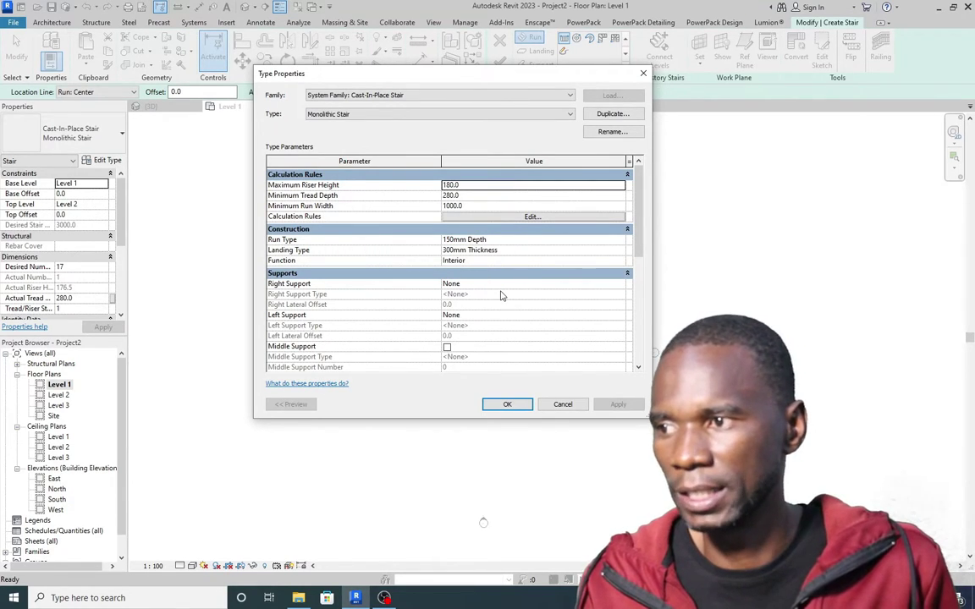
left_click(471, 185)
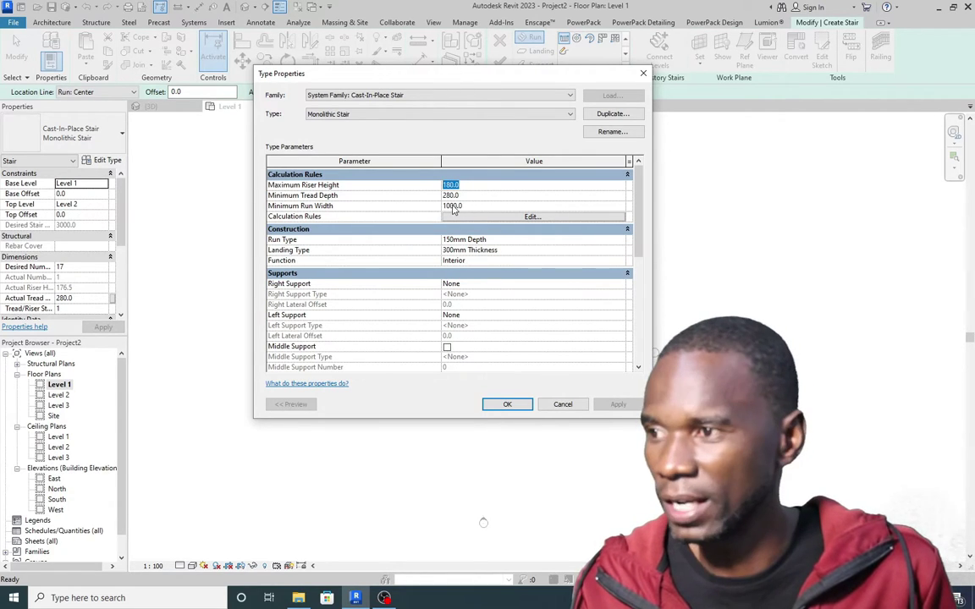
left_click(465, 195)
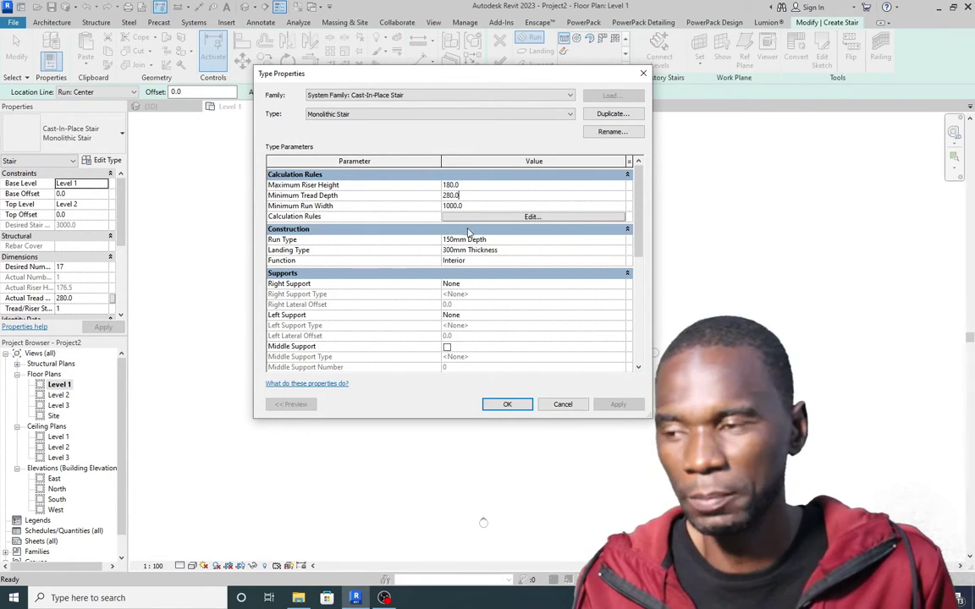
left_click(415, 186)
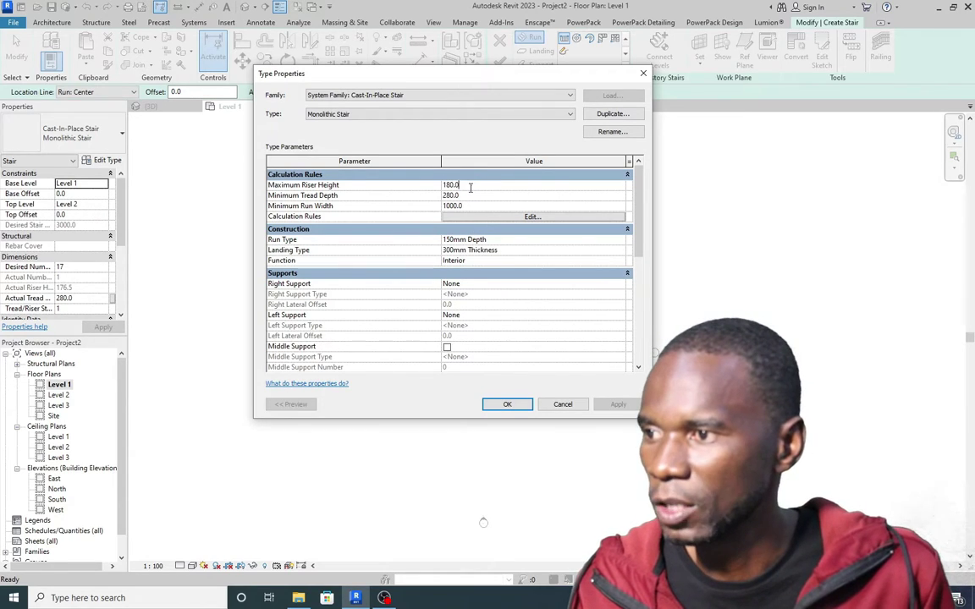
type("1")
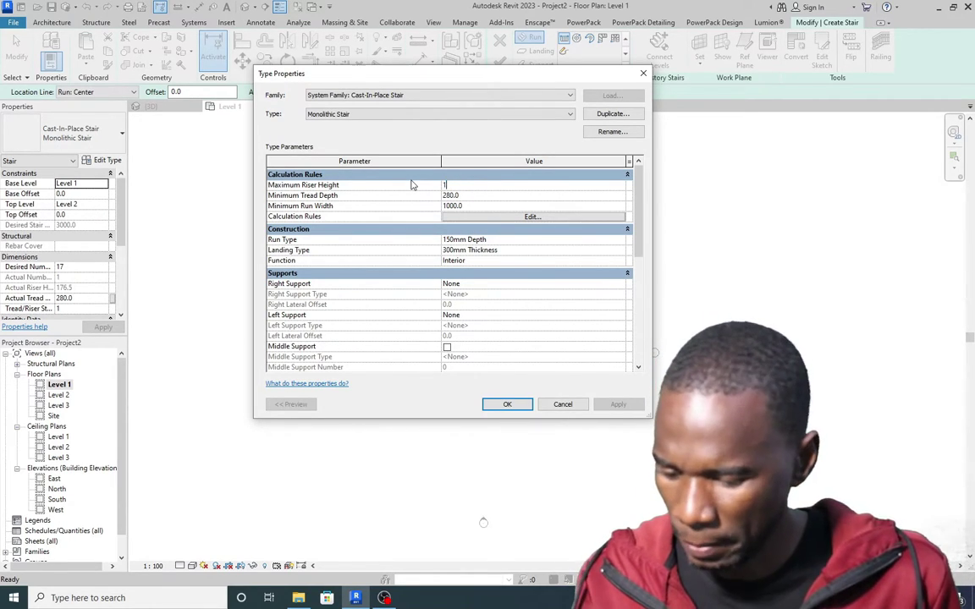
type("50")
left_click(451, 196)
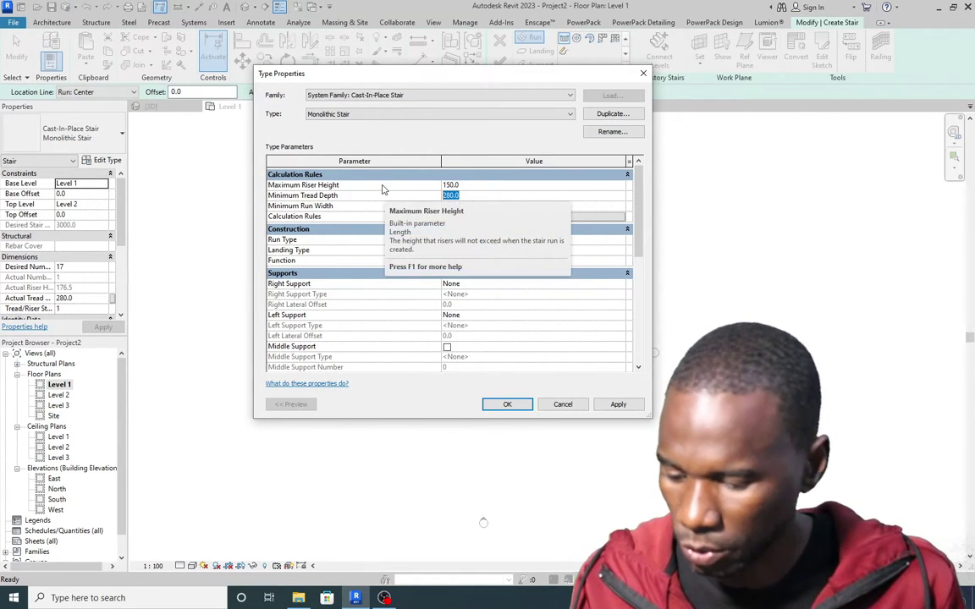
type("25")
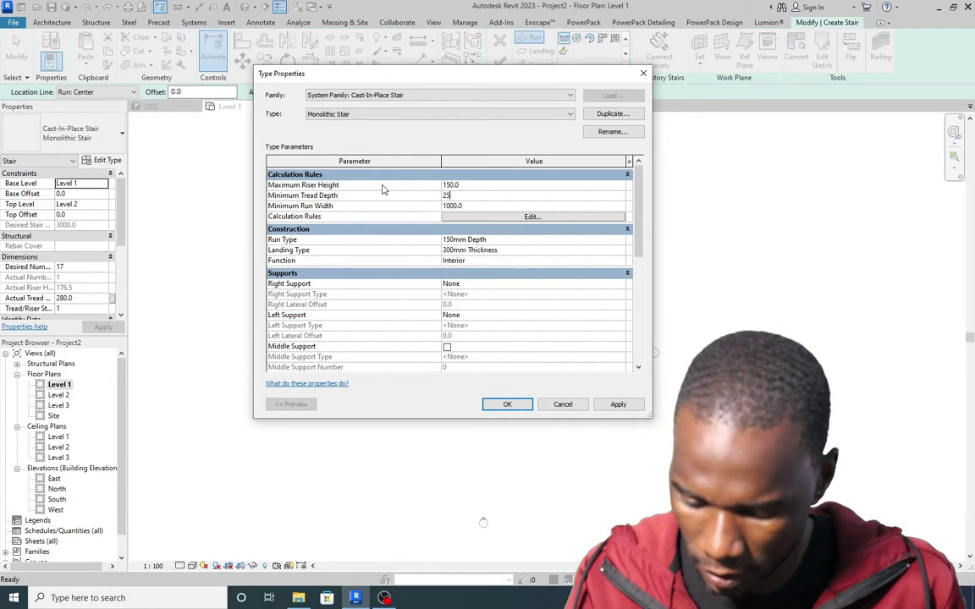
type("0")
Set the stair type's minimum run width to 1200 mm and apply the type changes.
left_click(477, 206)
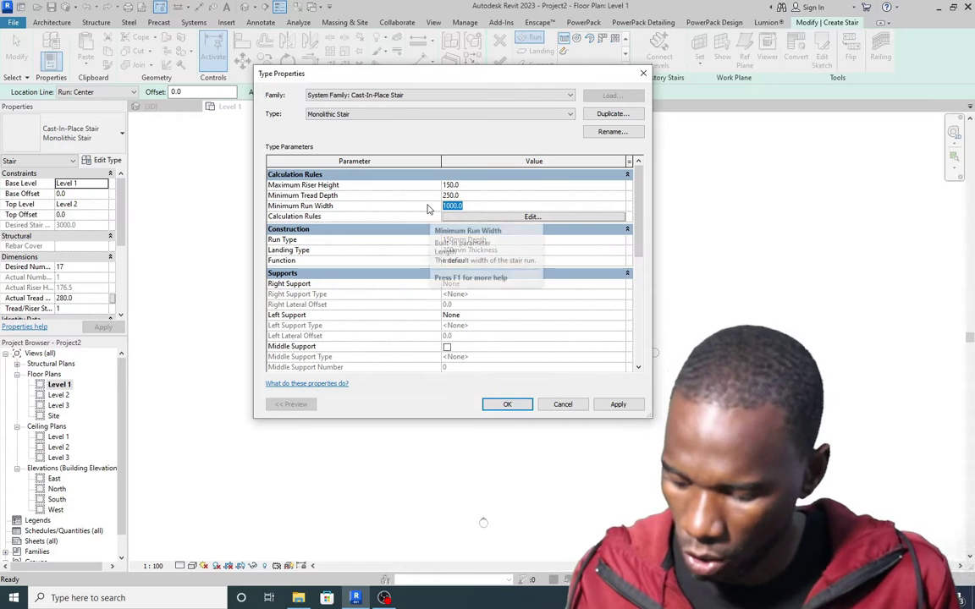
type("1")
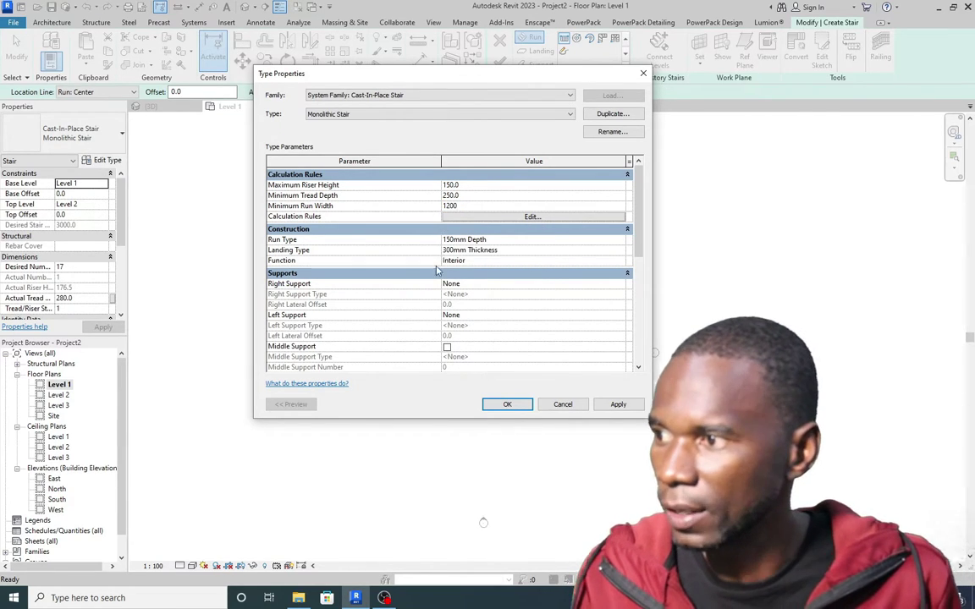
left_click(468, 186)
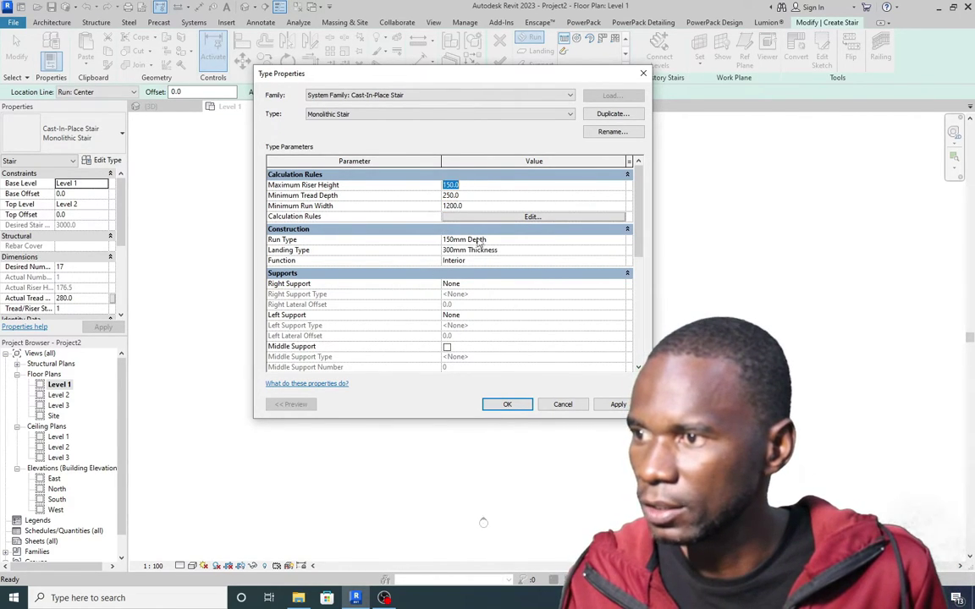
left_click(619, 405)
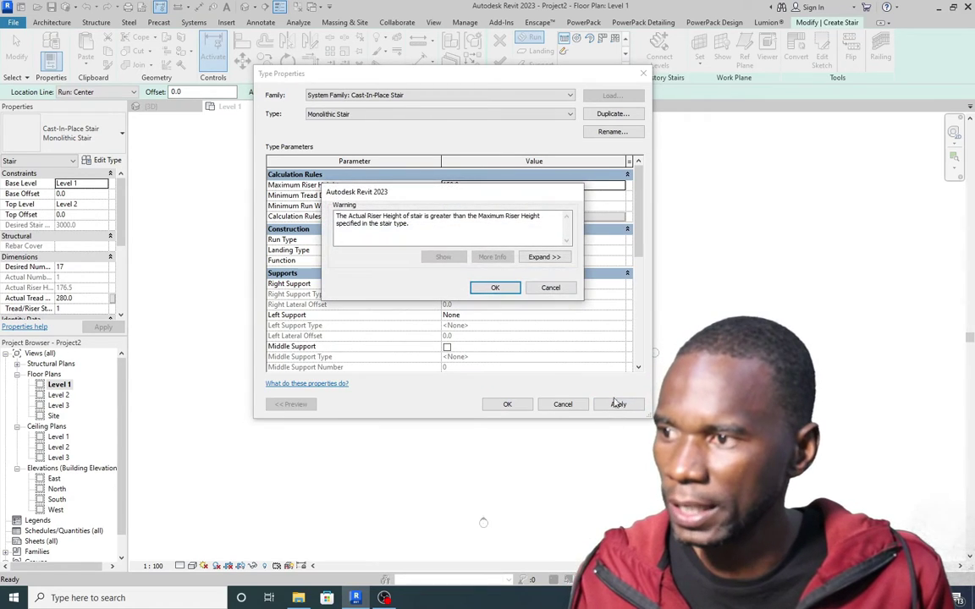
left_click(495, 288)
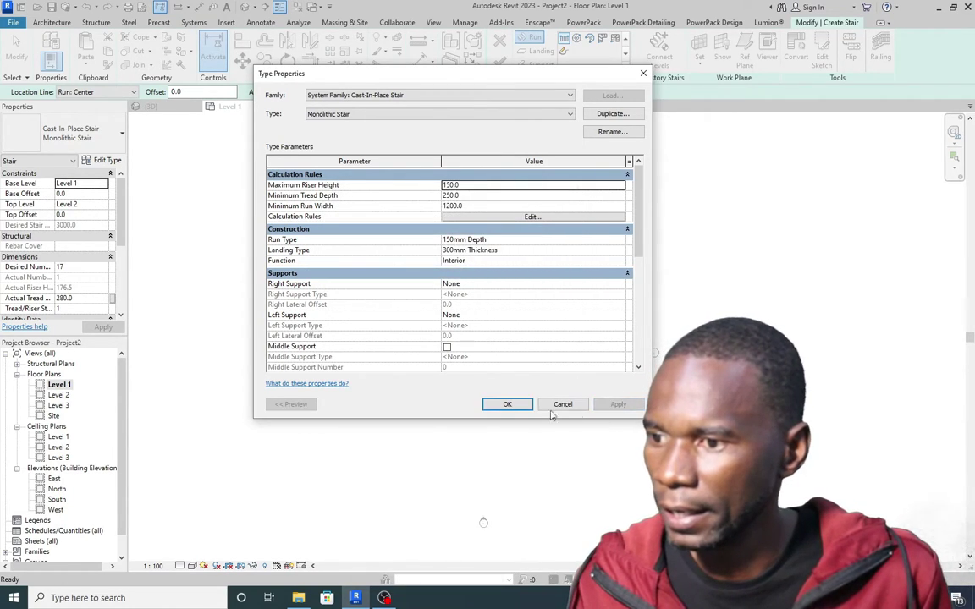
left_click(507, 406)
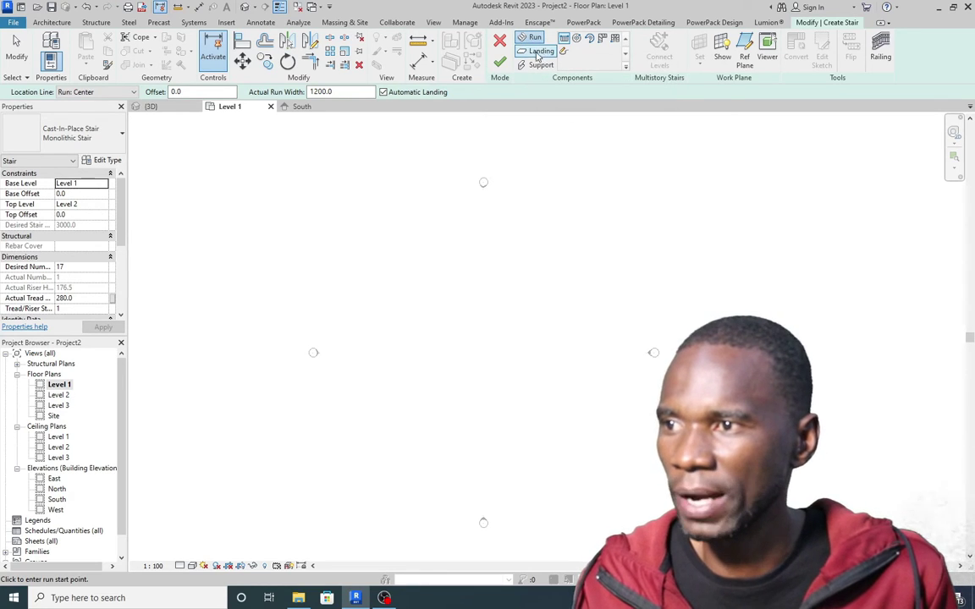
Start a sketched run and draw a rectangular inner boundary about 2000 mm wide and 14000 mm long between the elevation markers.
left_click(564, 53)
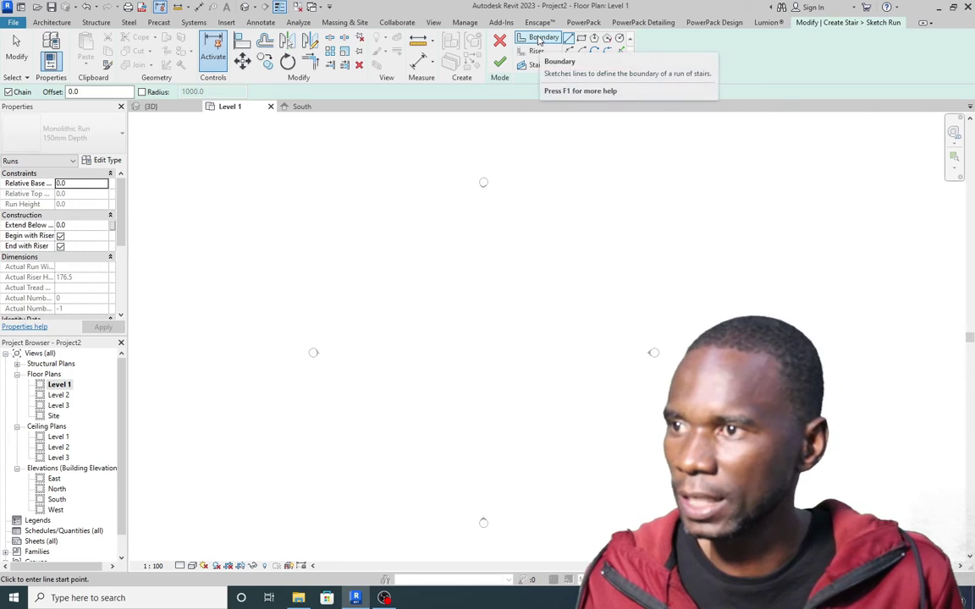
left_click(581, 39)
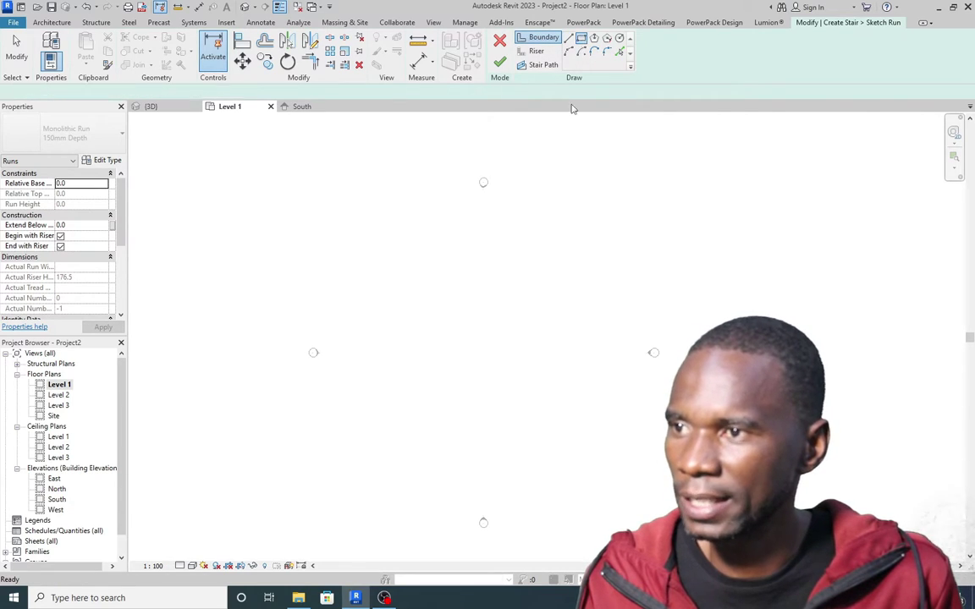
left_click(466, 316)
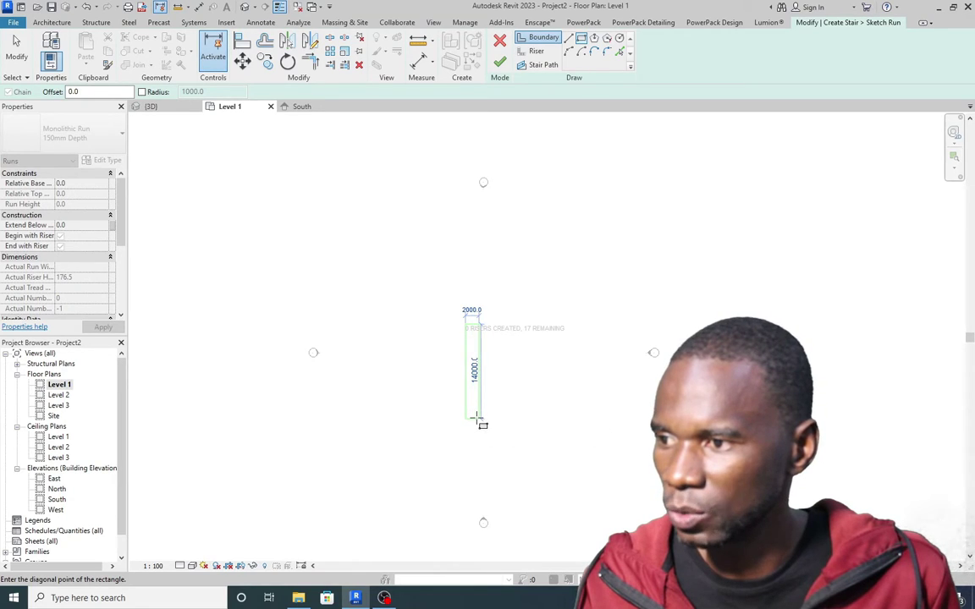
left_click(477, 418)
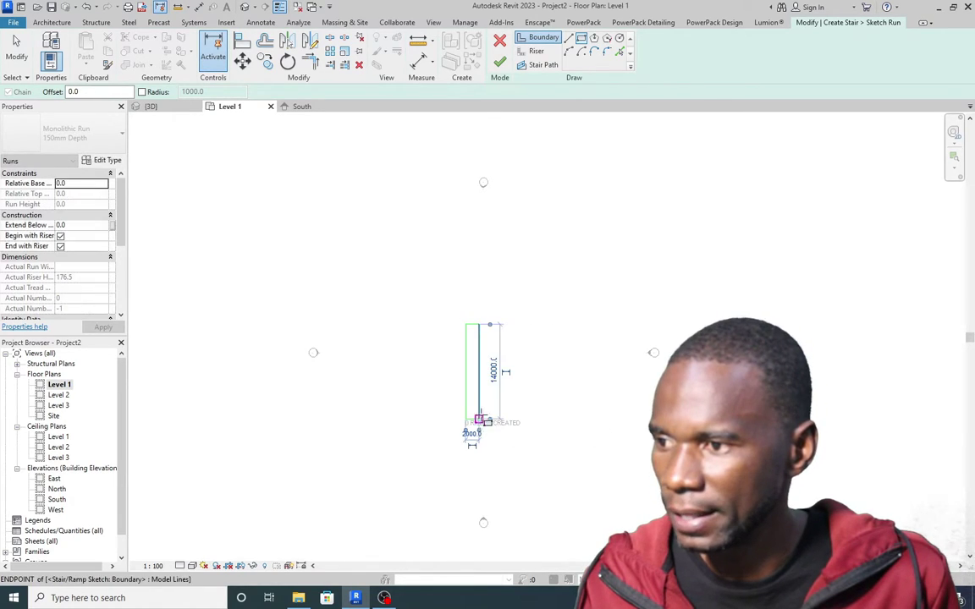
key("Escape")
key("Escape")
scroll(475, 423, "up", 2)
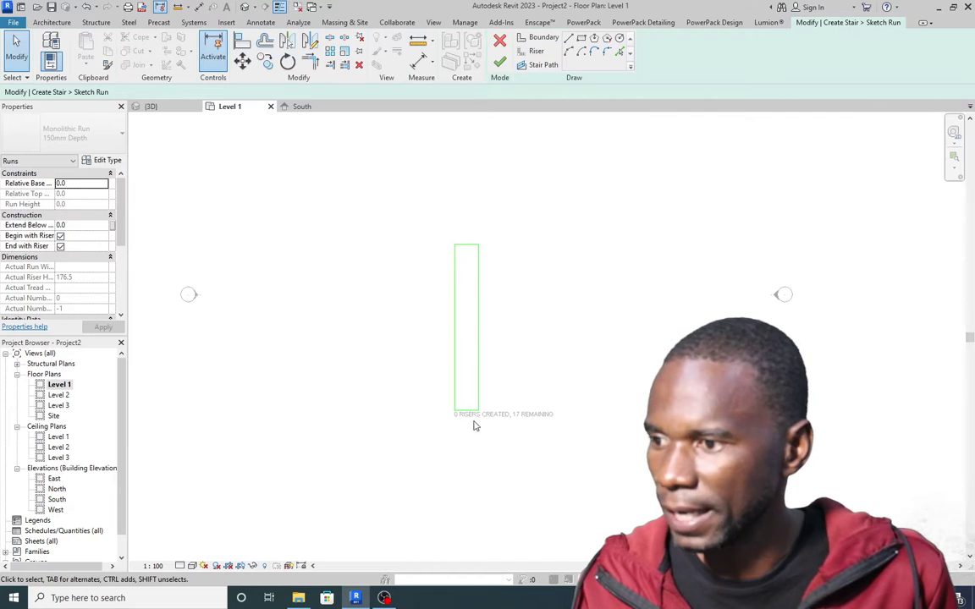
Delete the lower short edge of the inner boundary rectangle so it is open at the stair's start.
left_click(468, 412)
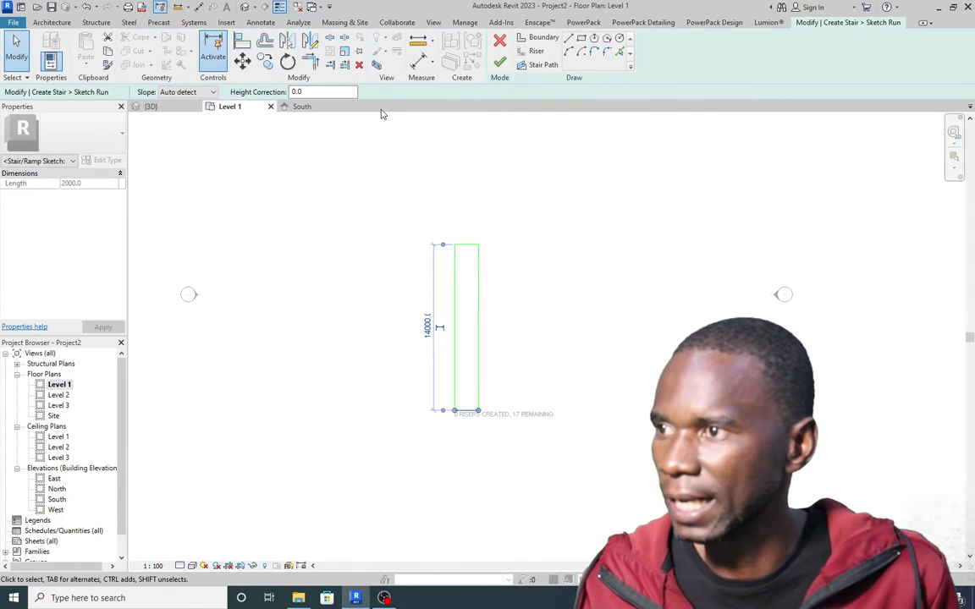
left_click(357, 70)
scroll(467, 373, "down", 1)
scroll(464, 327, "up", 1)
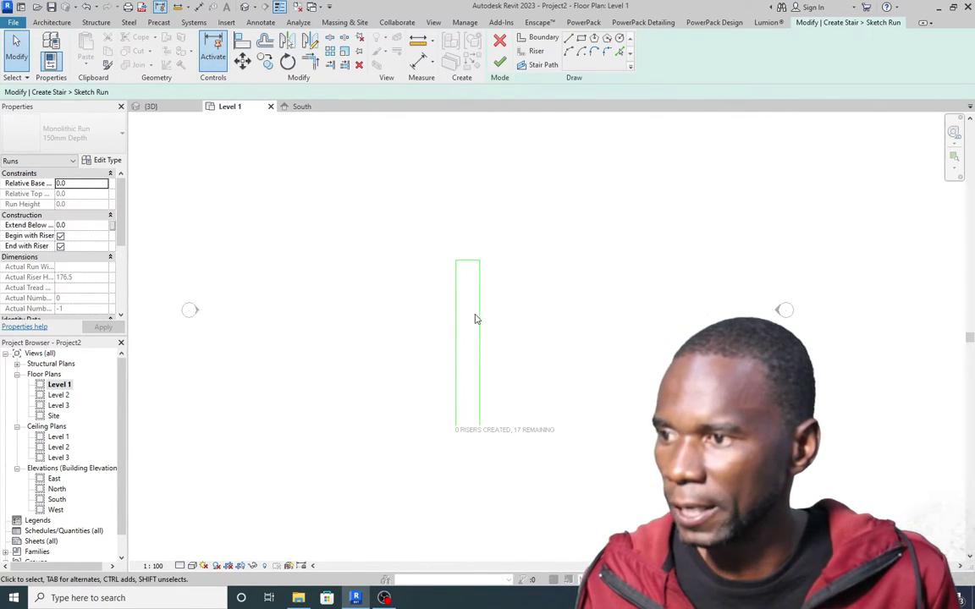
Sketch a three-sided outer boundary around the inner one, with side lines about 17400 mm long ending level with the inner lines.
left_click(569, 39)
left_click(420, 426)
left_click(421, 220)
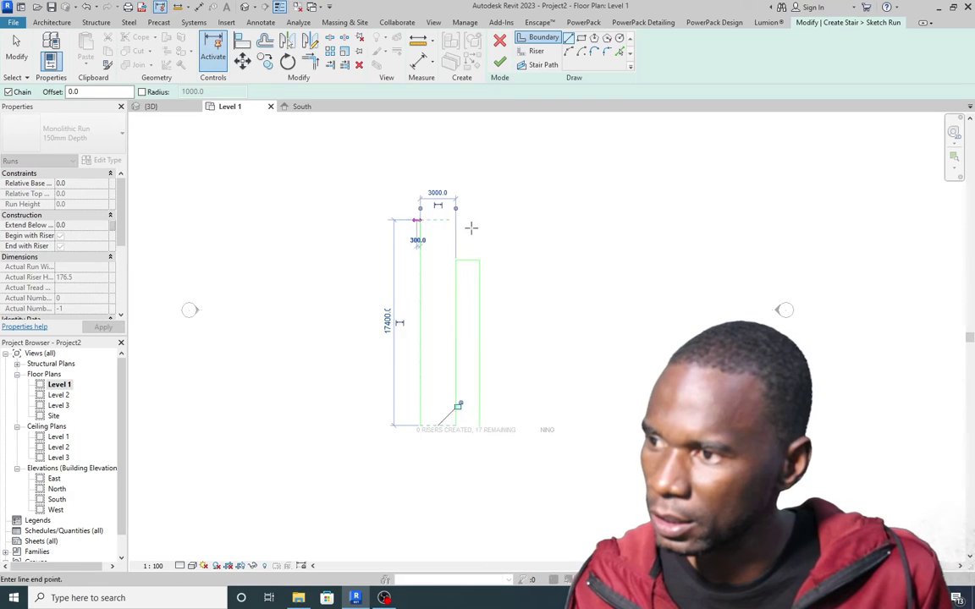
left_click(528, 220)
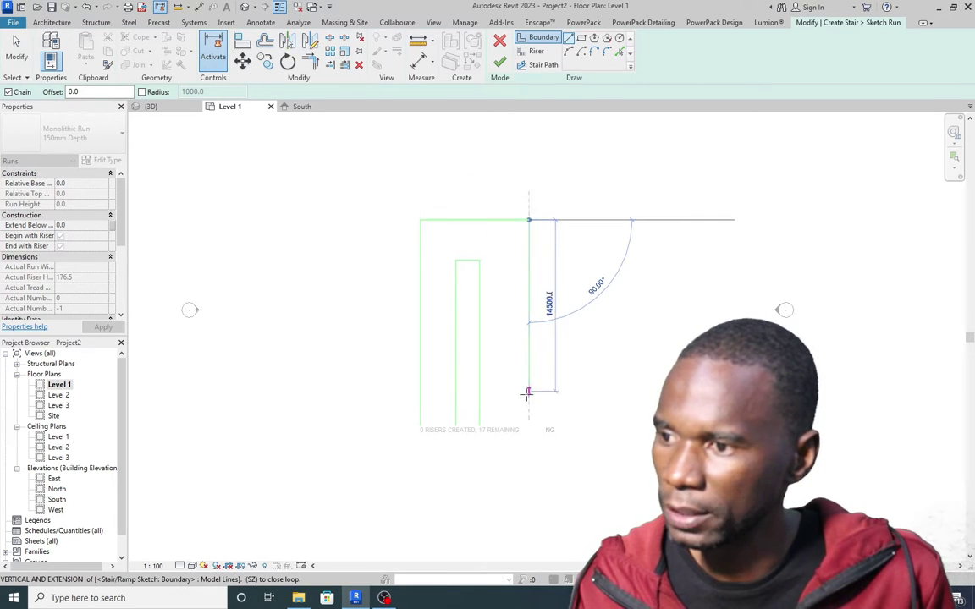
left_click(528, 426)
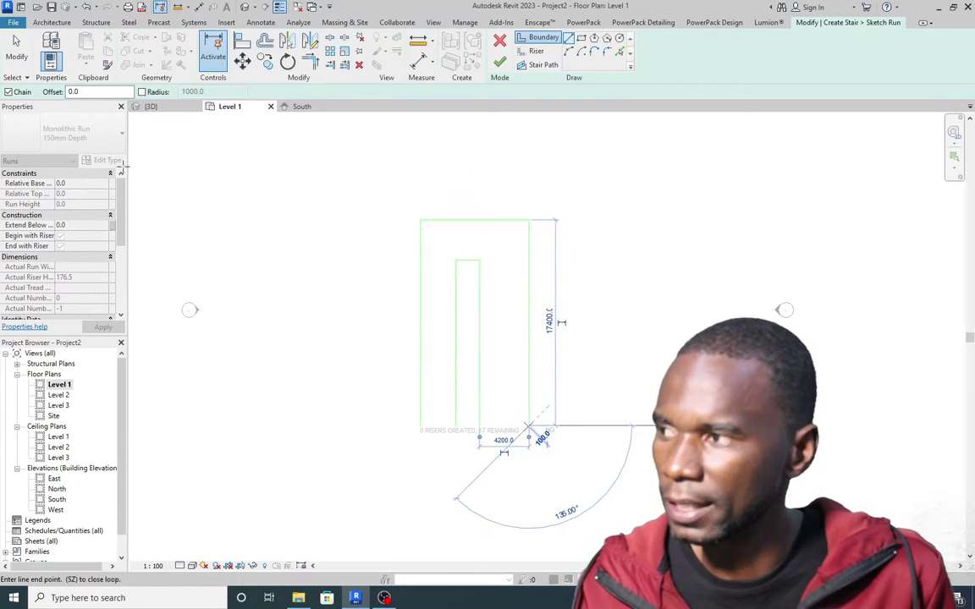
left_click(15, 48)
scroll(426, 362, "up", 2)
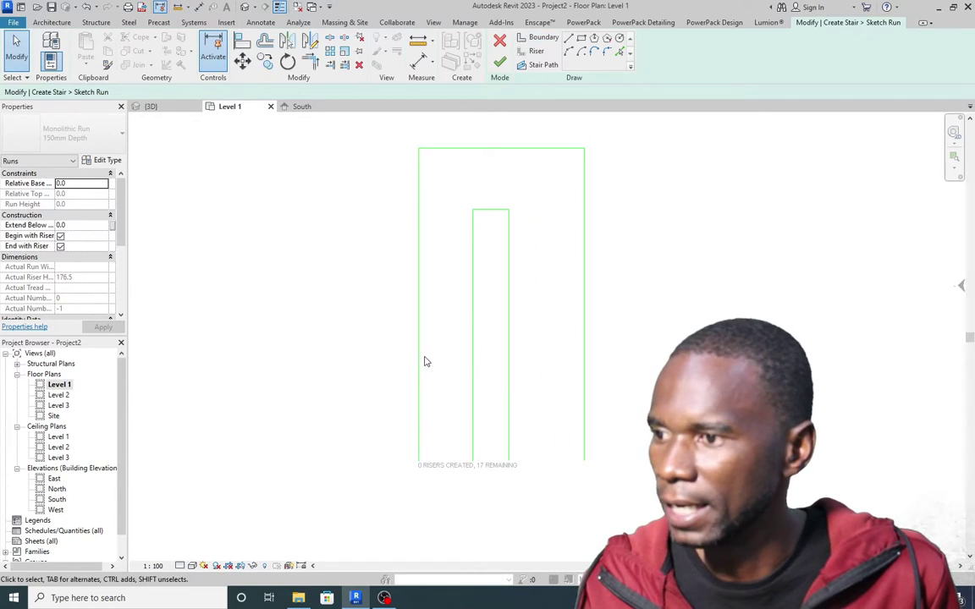
left_click(472, 341)
scroll(481, 445, "up", 1)
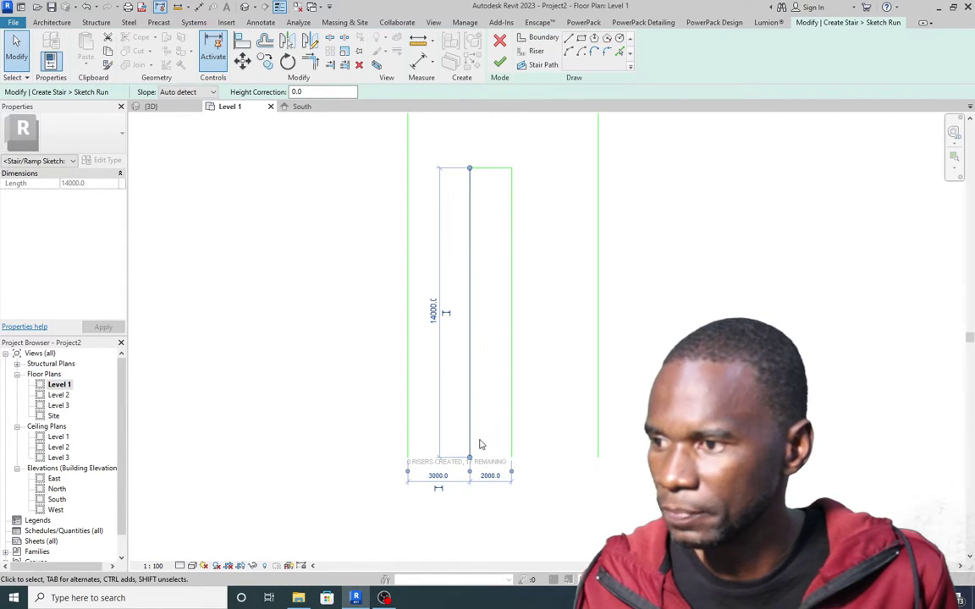
scroll(488, 482, "up", 2)
scroll(498, 474, "down", 3)
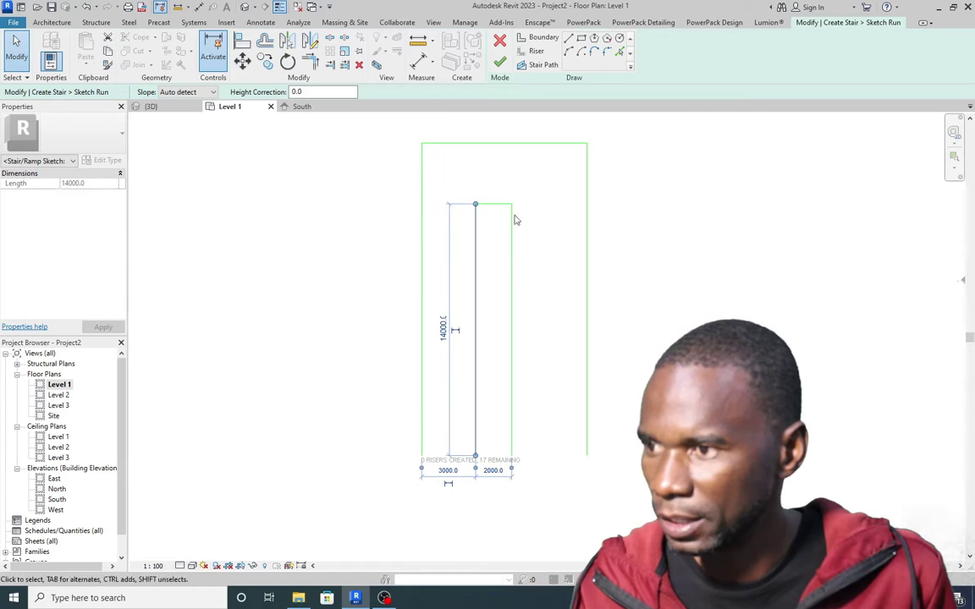
left_click(511, 334)
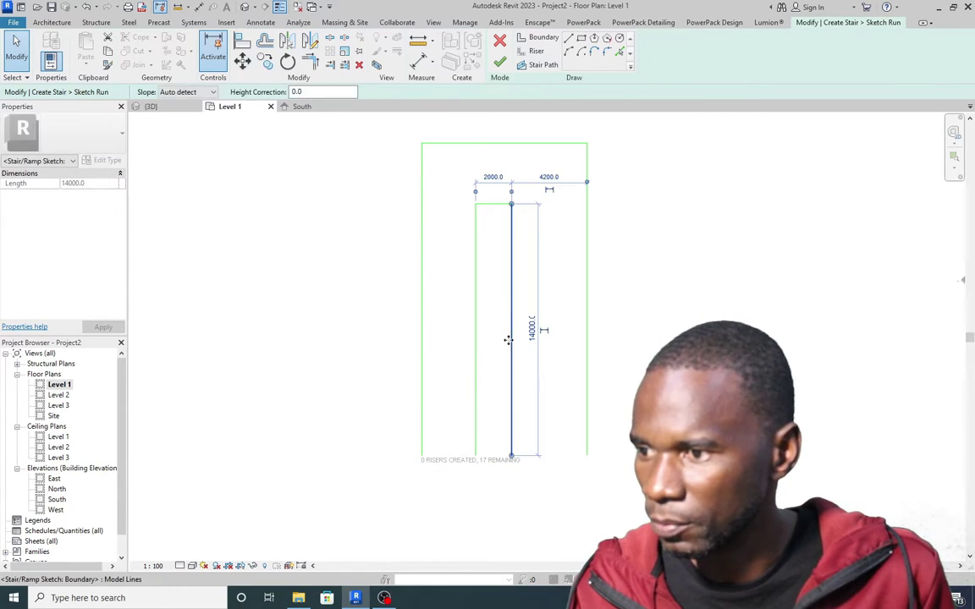
left_click(493, 178)
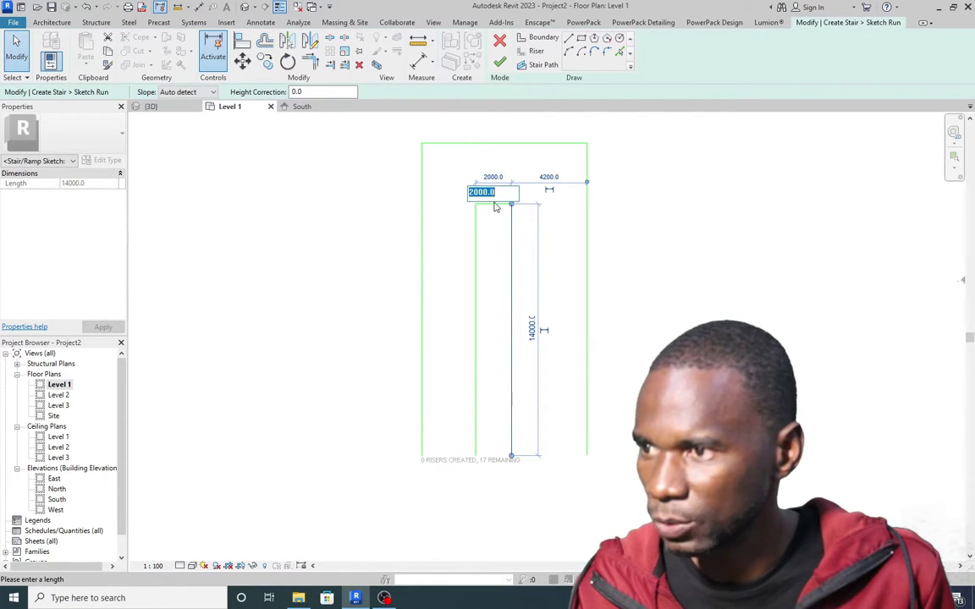
key("Escape")
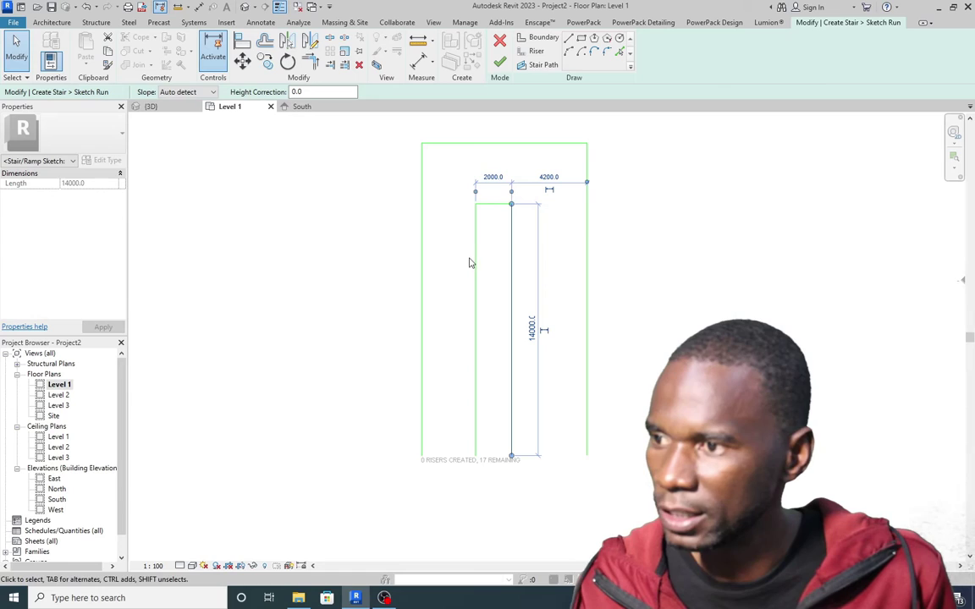
Set the left outer boundary line 1200 mm from the left inner boundary line.
left_click(423, 279)
scroll(430, 290, "down", 1)
scroll(427, 140, "up", 2)
left_click(446, 159)
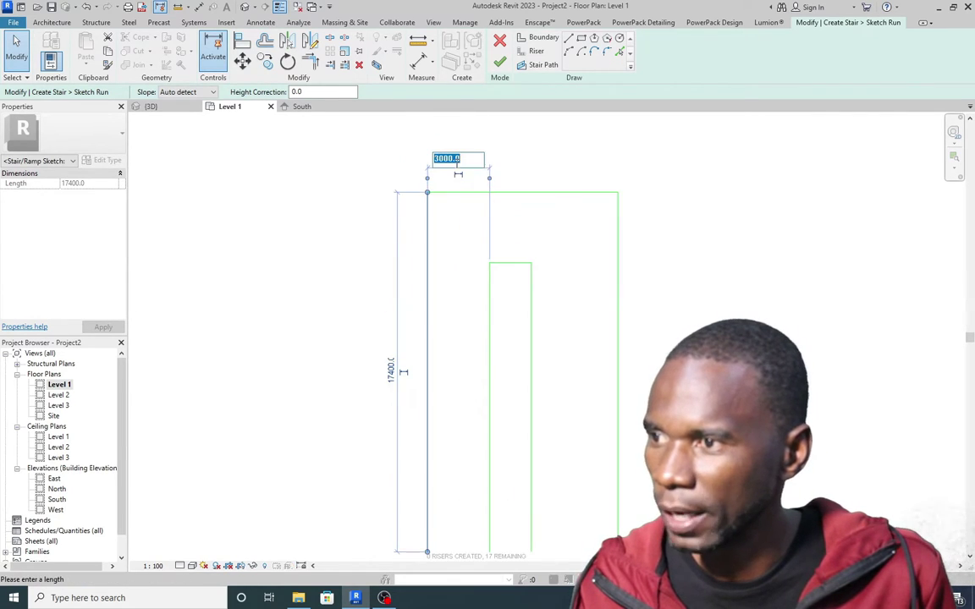
type("1200")
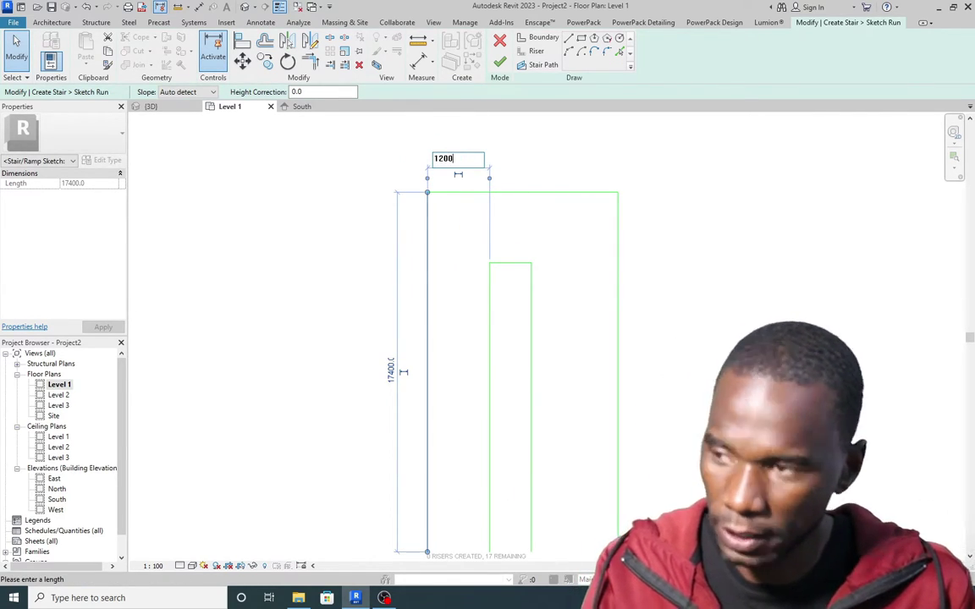
key("Return")
scroll(420, 243, "down", 1)
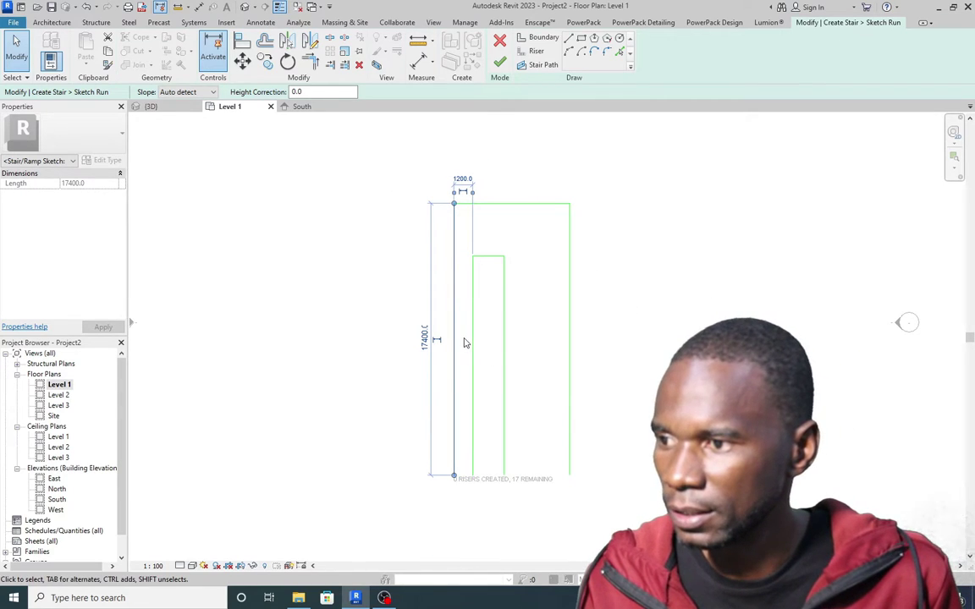
Move the right inner boundary line so the gap between the two inner lines is 200 mm.
left_click(463, 342)
scroll(468, 339, "up", 2)
left_click(521, 325)
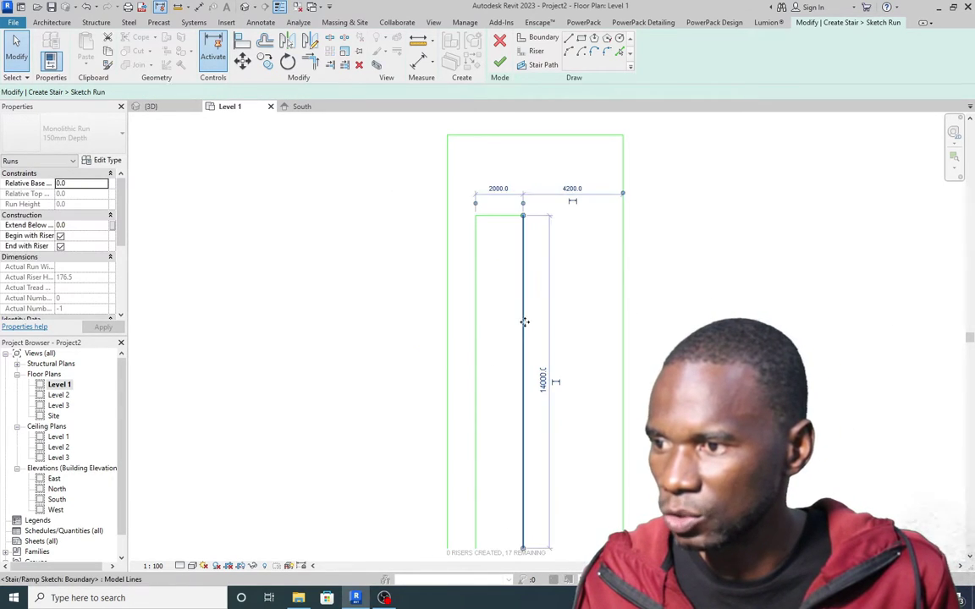
left_click(497, 189)
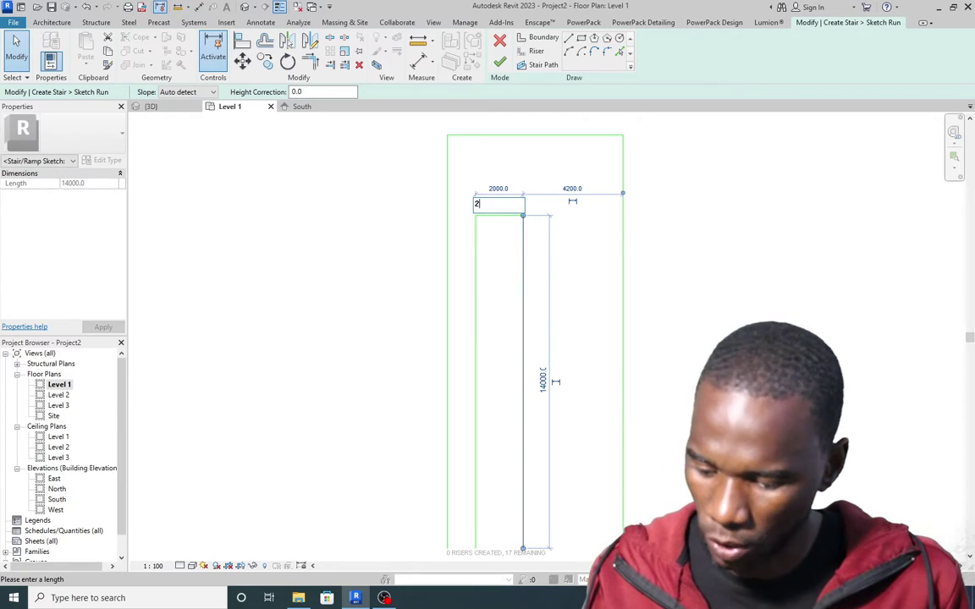
type("200")
key("Return")
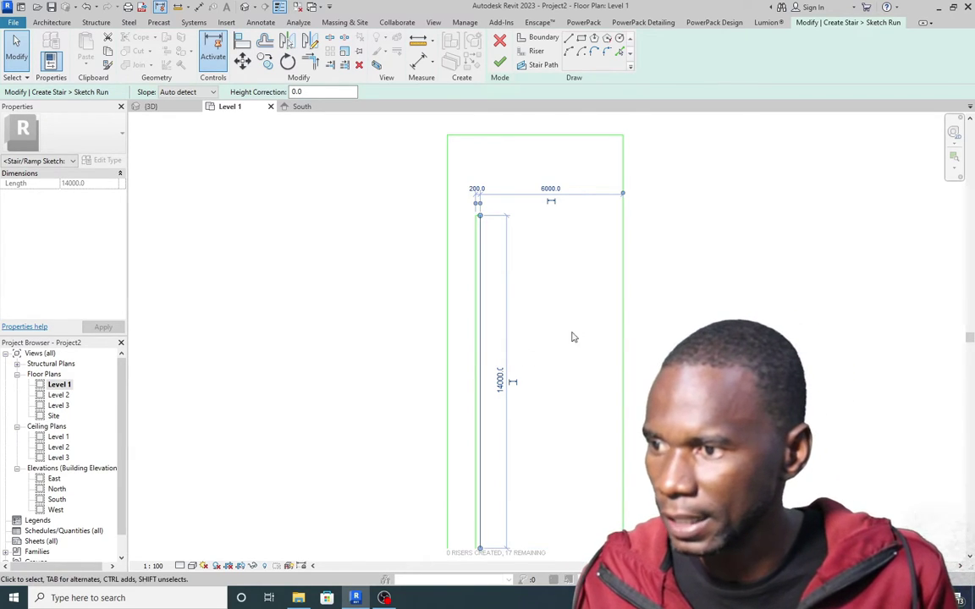
left_click(570, 339)
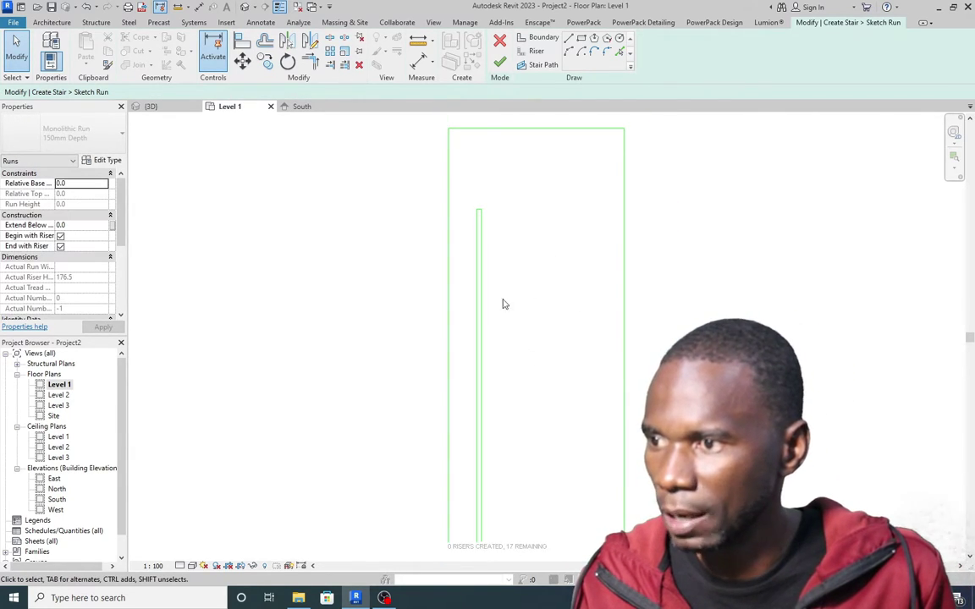
Try to place the right inner boundary line 1200 mm from the right outer line, and undo the move.
left_click(485, 301)
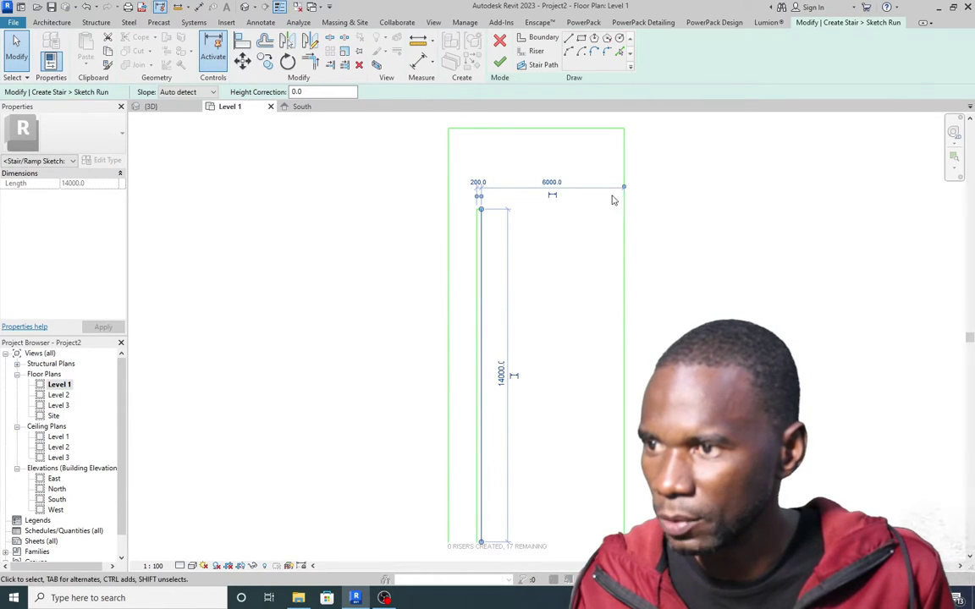
left_click(552, 183)
type("5000")
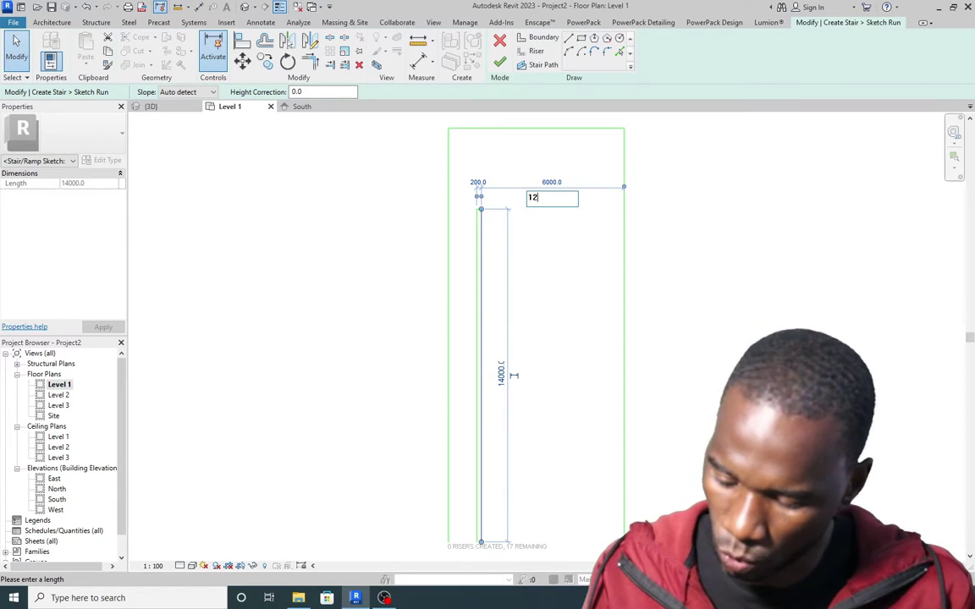
key("Return")
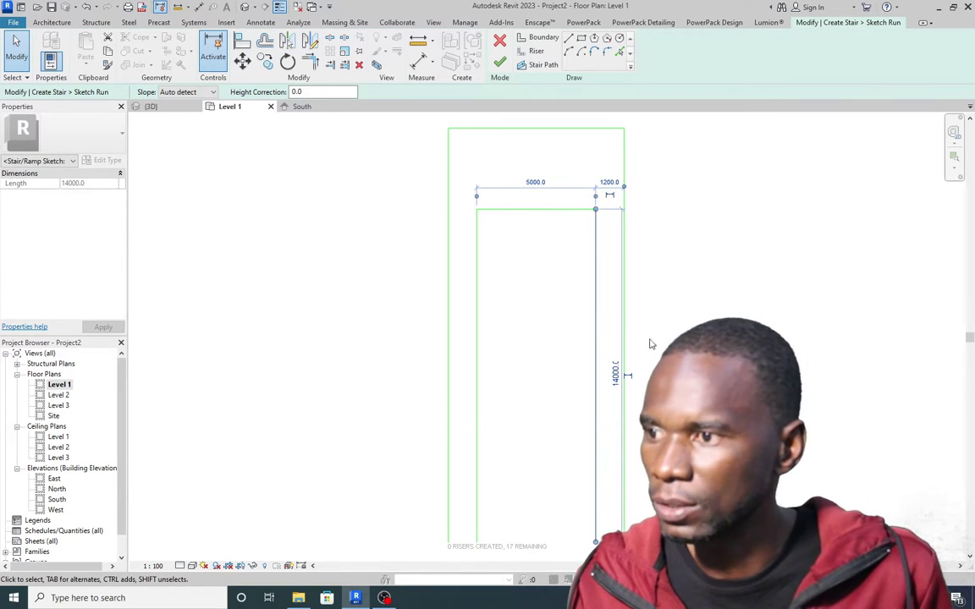
left_click(708, 305)
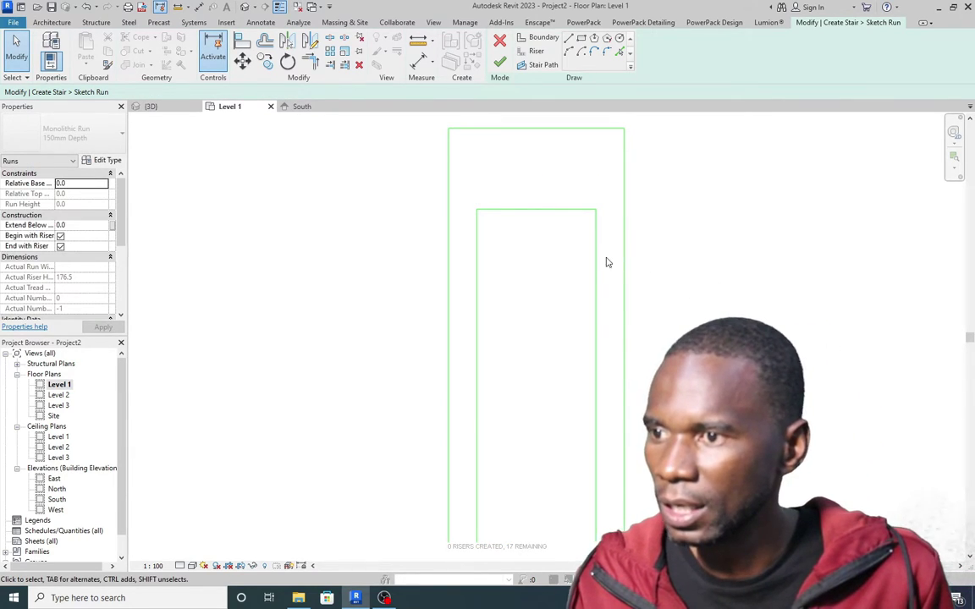
key("ctrl+z")
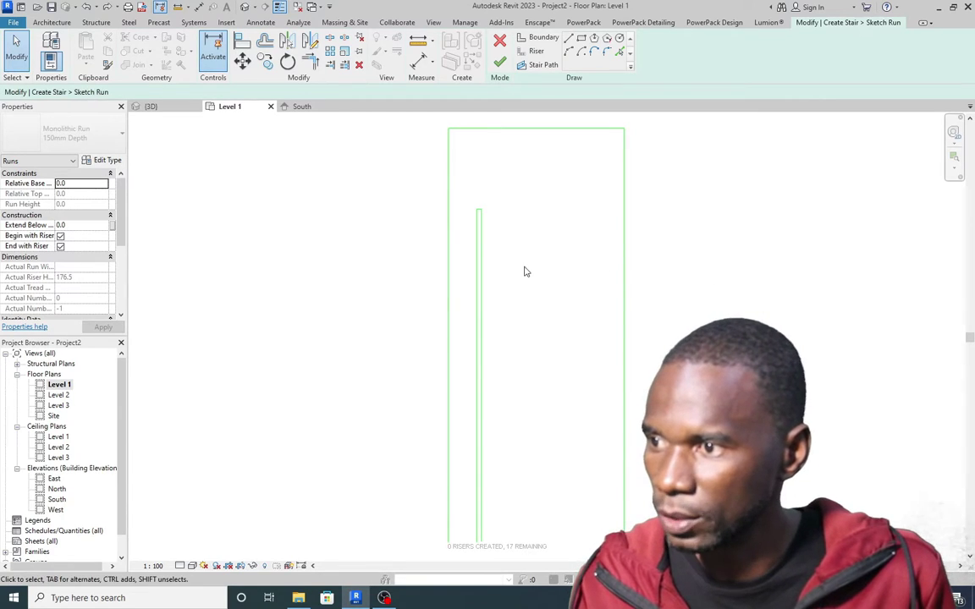
Move the right outer boundary line to 1200 mm from the right inner boundary line.
left_click(623, 248)
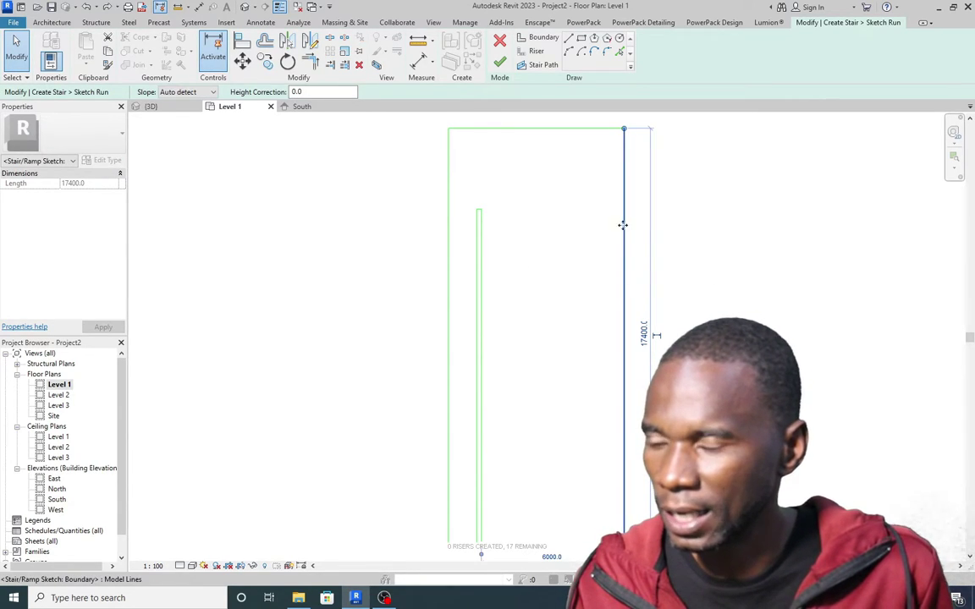
scroll(540, 251, "down", 3)
scroll(546, 427, "up", 5)
left_click(541, 413)
type("120")
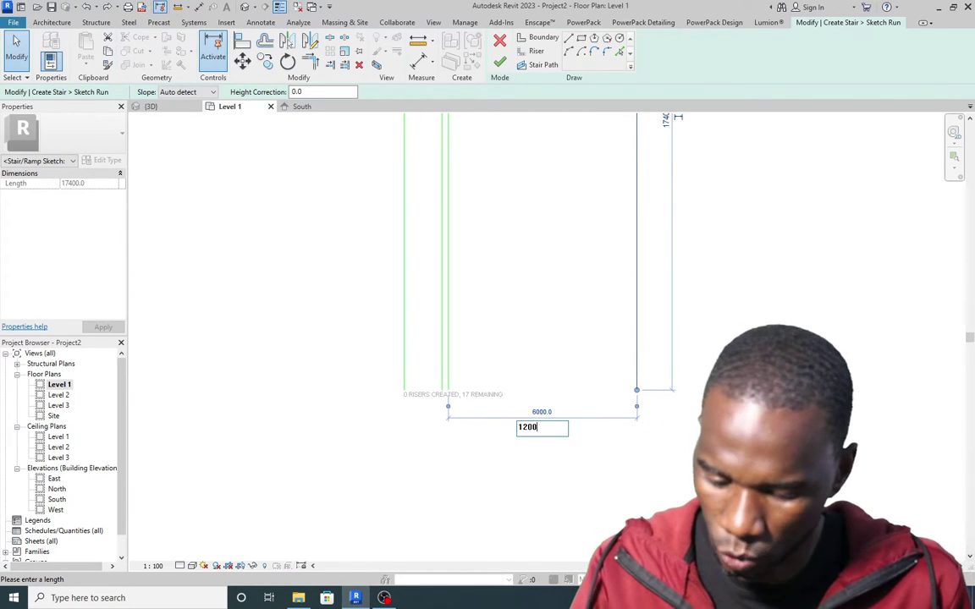
type("0")
key("Return")
scroll(517, 392, "down", 2)
left_click(598, 307)
Set the short outer boundary line 1200 mm from the closed end of the inner boundary.
scroll(517, 335, "down", 2)
scroll(491, 161, "up", 2)
scroll(497, 200, "up", 2)
left_click(492, 173)
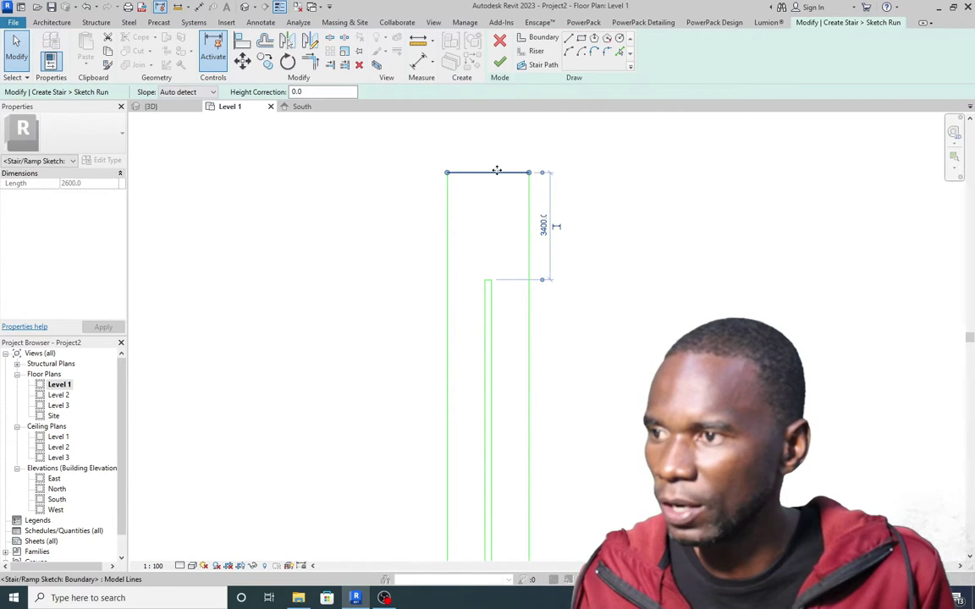
scroll(489, 302, "up", 3)
scroll(520, 293, "down", 2)
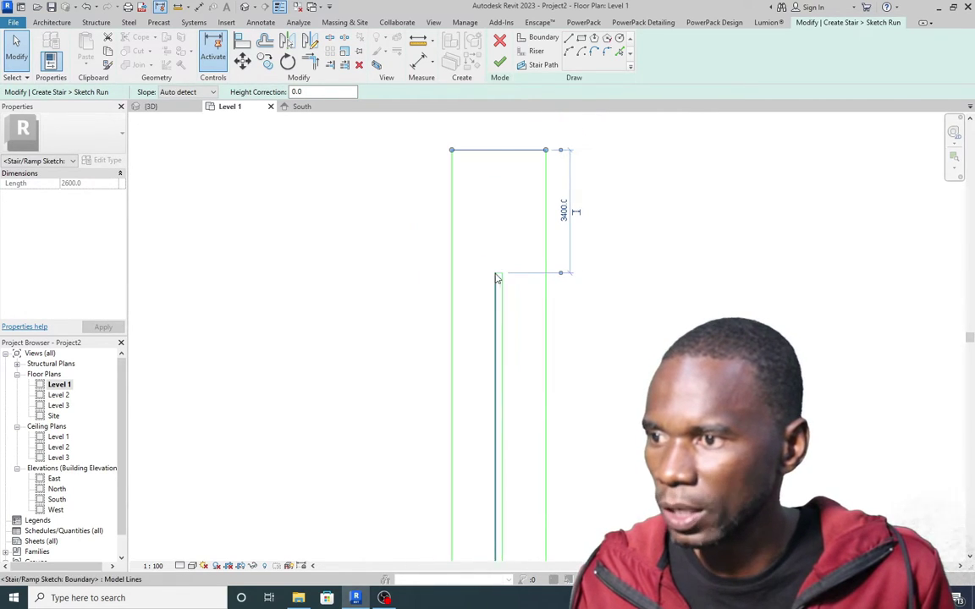
left_click(564, 211)
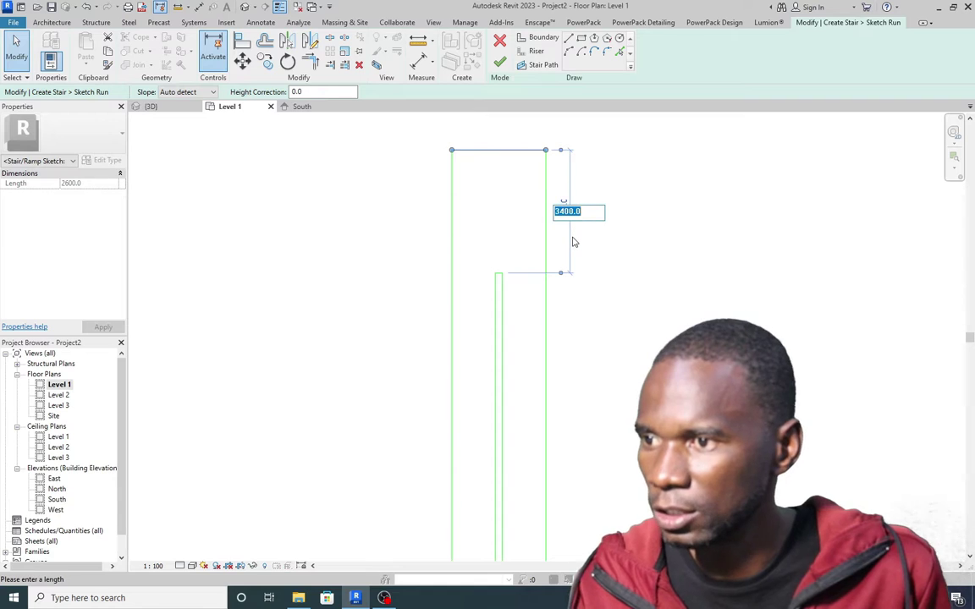
type("12")
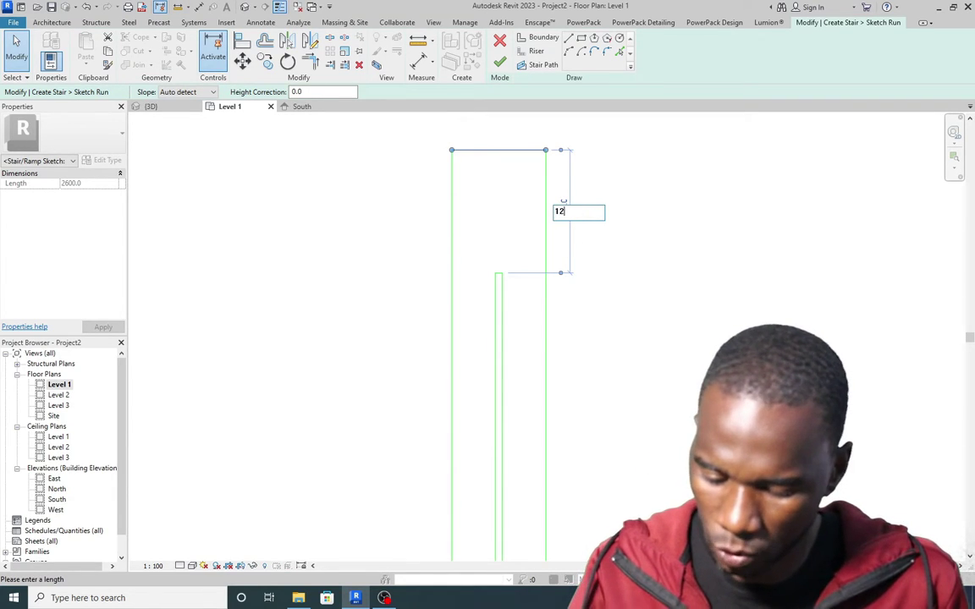
type("00")
key("Return")
key("Escape")
Shorten the left outer boundary line to 5000 mm by moving its open end.
scroll(544, 464, "down", 4)
scroll(518, 456, "up", 3)
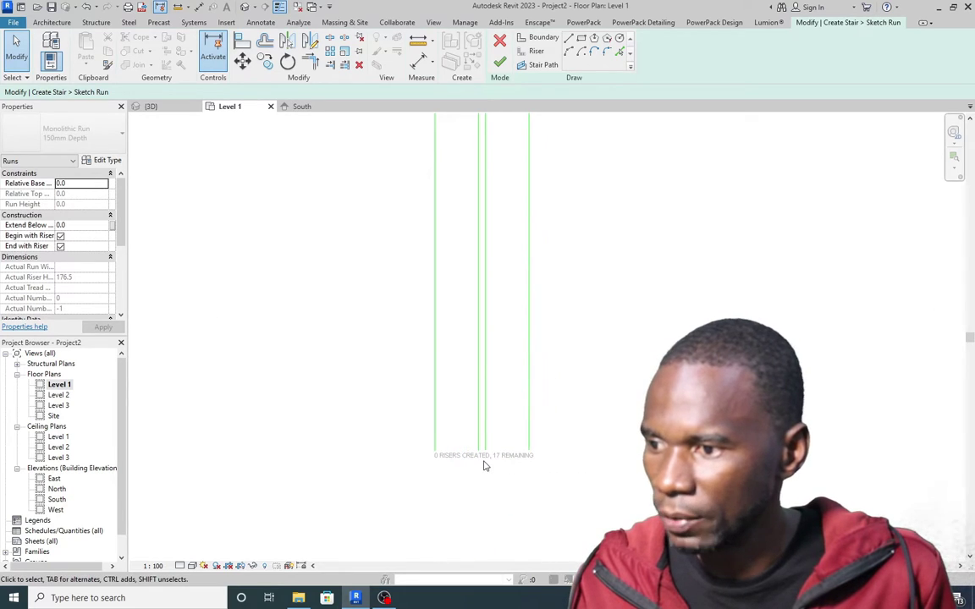
scroll(487, 472, "down", 1)
scroll(511, 460, "down", 2)
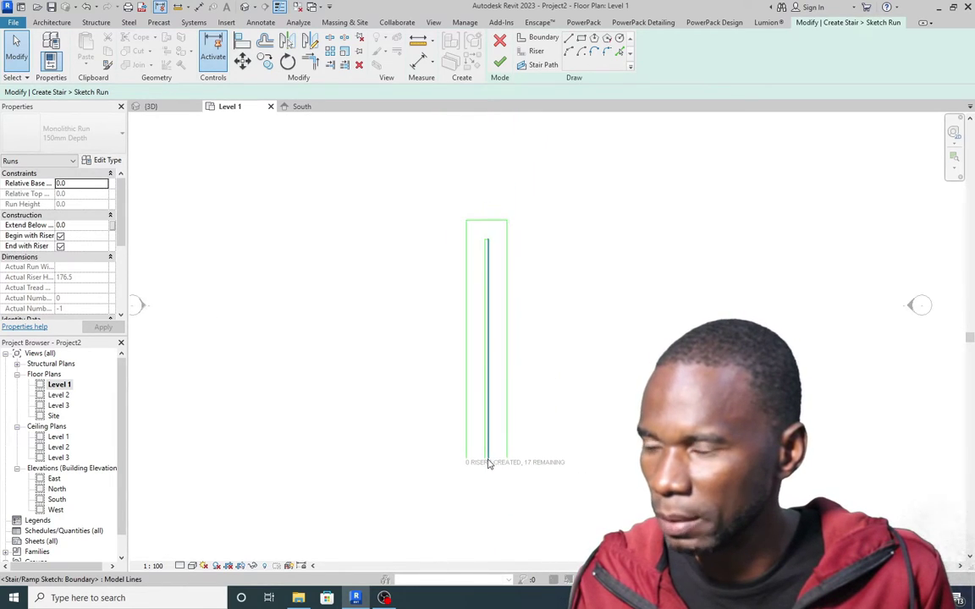
scroll(489, 462, "up", 1)
left_click(463, 440)
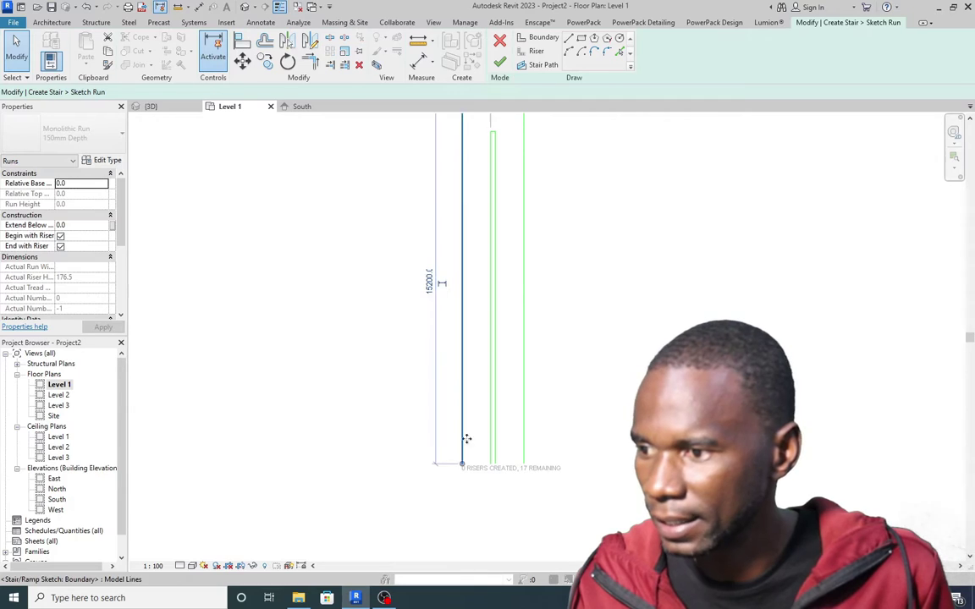
mouse_move(463, 467)
left_mouse_down()
mouse_move(455, 263)
mouse_move(466, 224)
left_mouse_up()
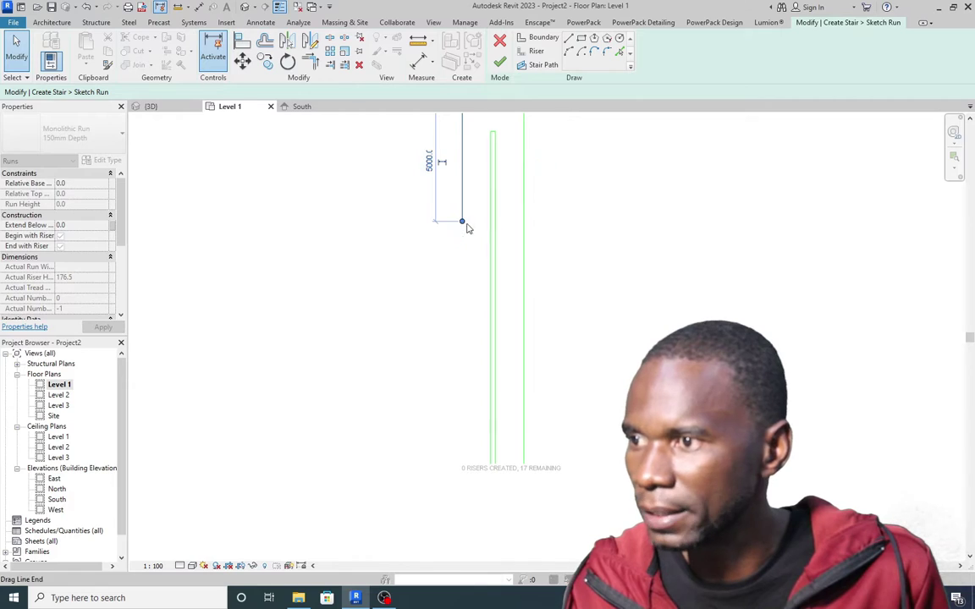
Shorten both inner boundary lines so their open ends align with the end of the left outer line.
left_click(492, 344)
left_click_drag(487, 243, 490, 222)
left_click(524, 272)
left_click(496, 297)
left_click_drag(498, 293, 495, 222)
left_click(537, 302)
Shorten the right outer boundary line to 5000 mm, level with the ends of the inner lines.
left_click(524, 320)
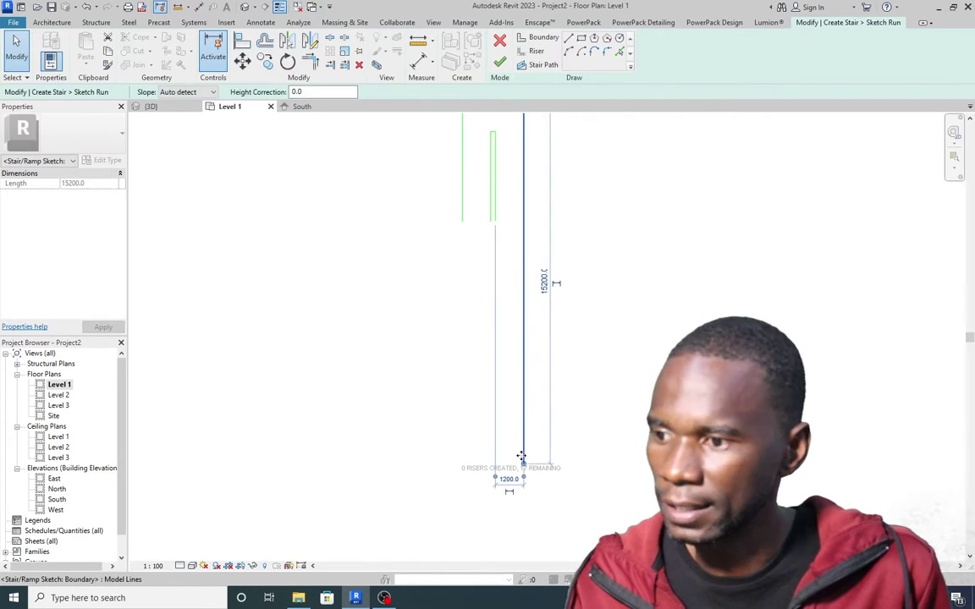
left_click_drag(523, 462, 522, 219)
scroll(418, 342, "down", 2)
scroll(443, 324, "up", 4)
scroll(442, 324, "up", 3)
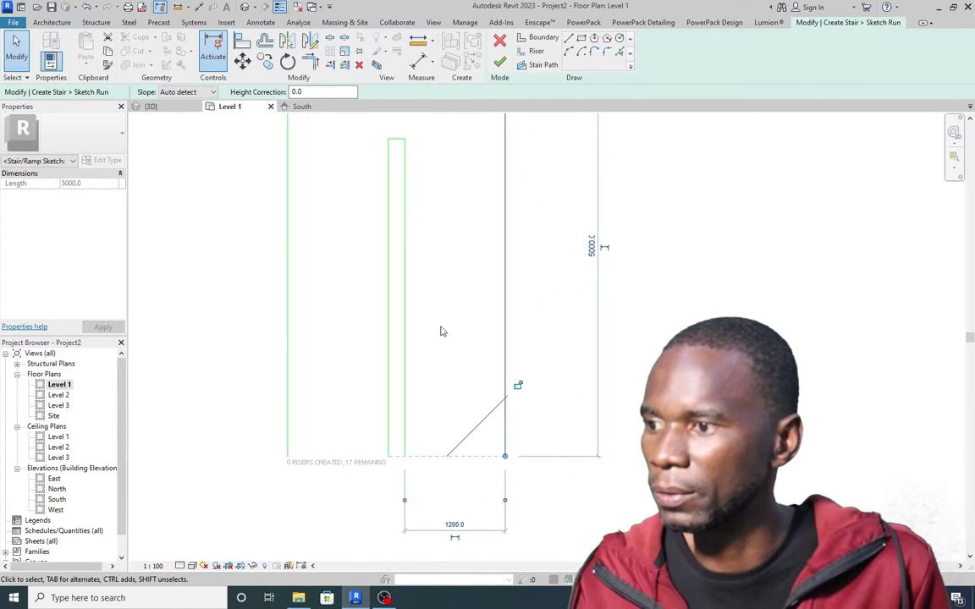
scroll(444, 323, "down", 3)
left_click(637, 342)
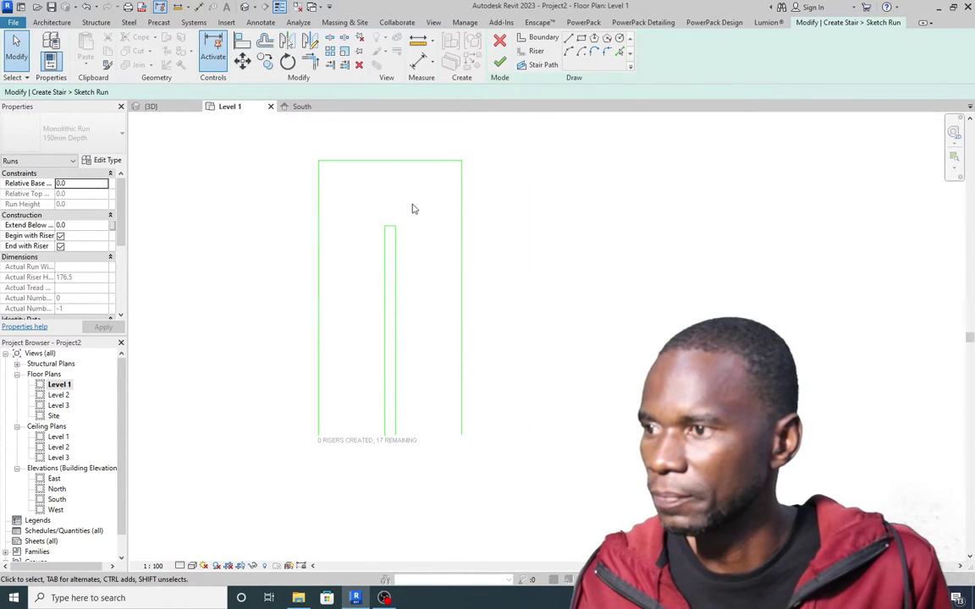
Examine the outer and inner boundary lines of the run sketch one by one.
left_click(461, 300)
left_click(346, 353)
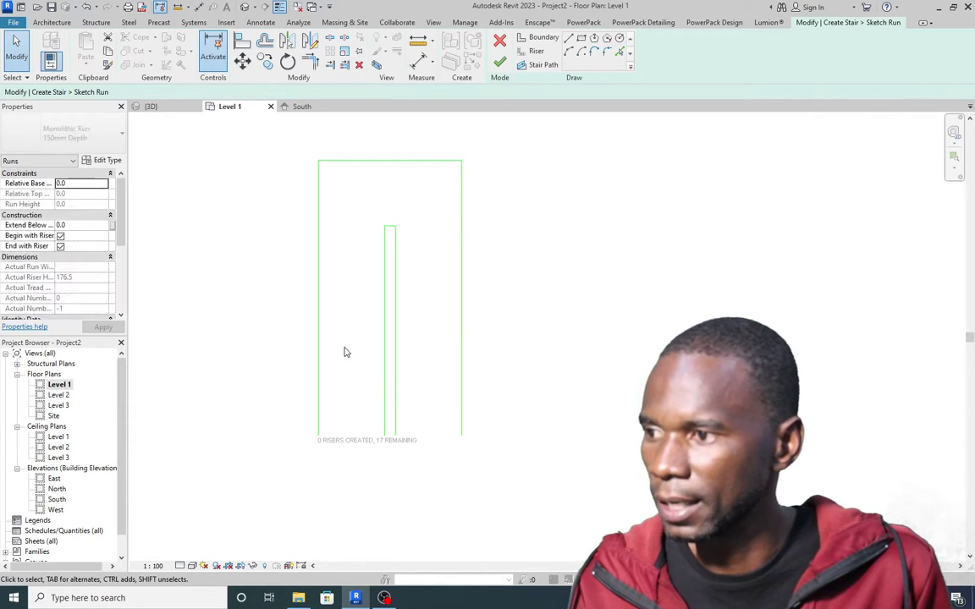
left_click(319, 331)
left_click(398, 251)
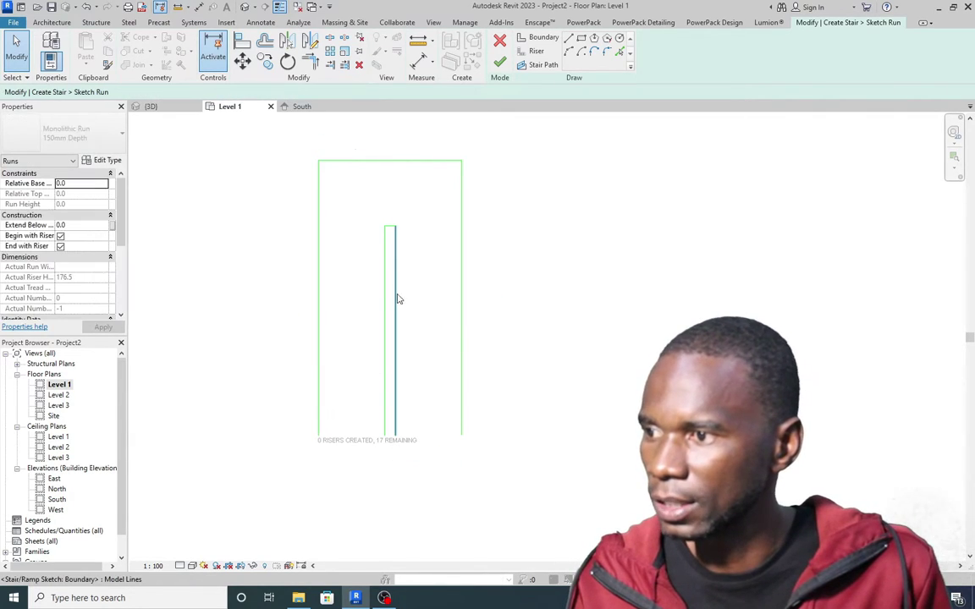
left_click(395, 293)
left_click(573, 284)
left_click(431, 161)
left_click(622, 334)
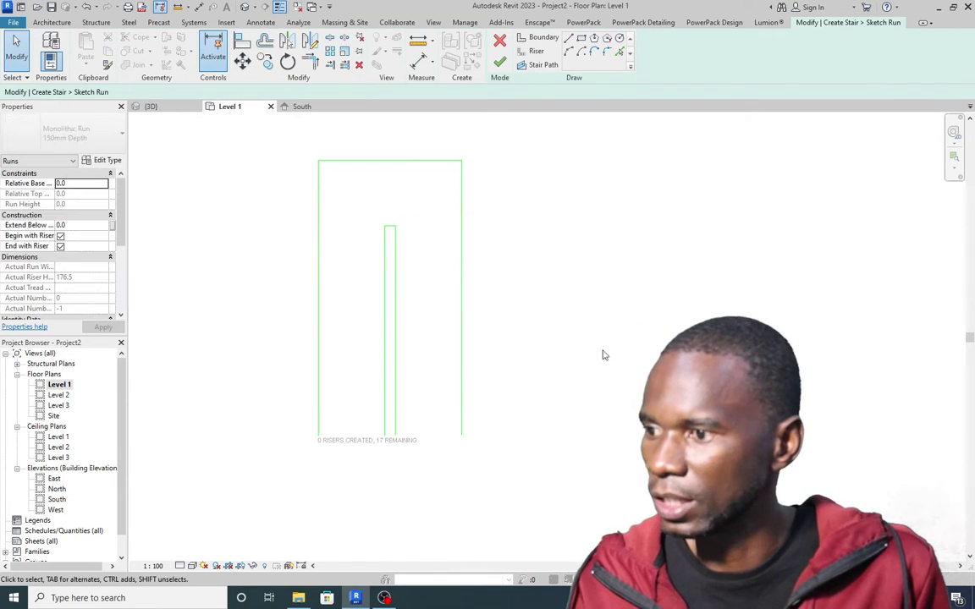
scroll(458, 369, "down", 1)
scroll(419, 342, "up", 1)
scroll(436, 353, "down", 1)
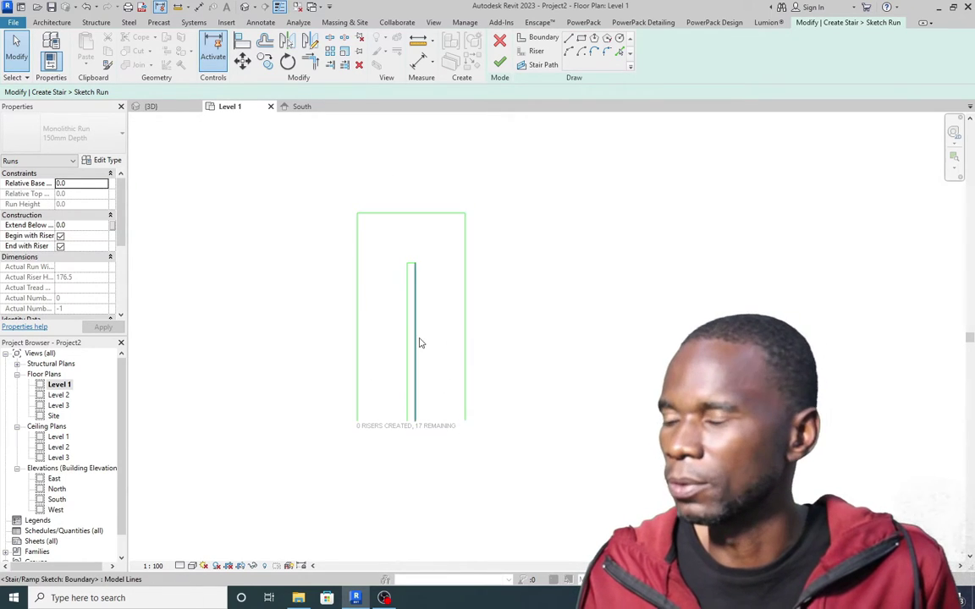
scroll(420, 338, "up", 2)
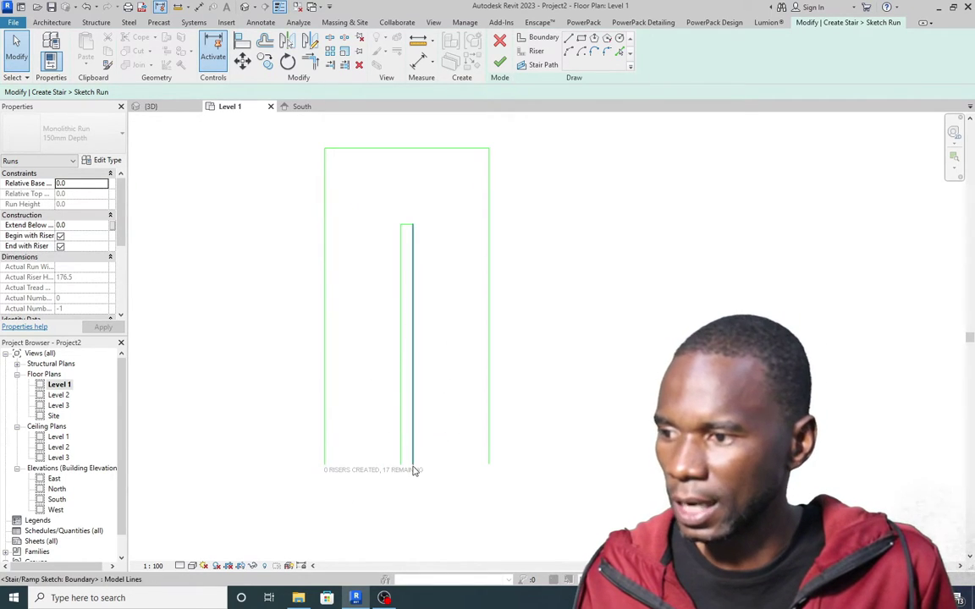
scroll(404, 381, "down", 2)
scroll(452, 318, "up", 1)
scroll(435, 273, "down", 1)
scroll(432, 302, "up", 1)
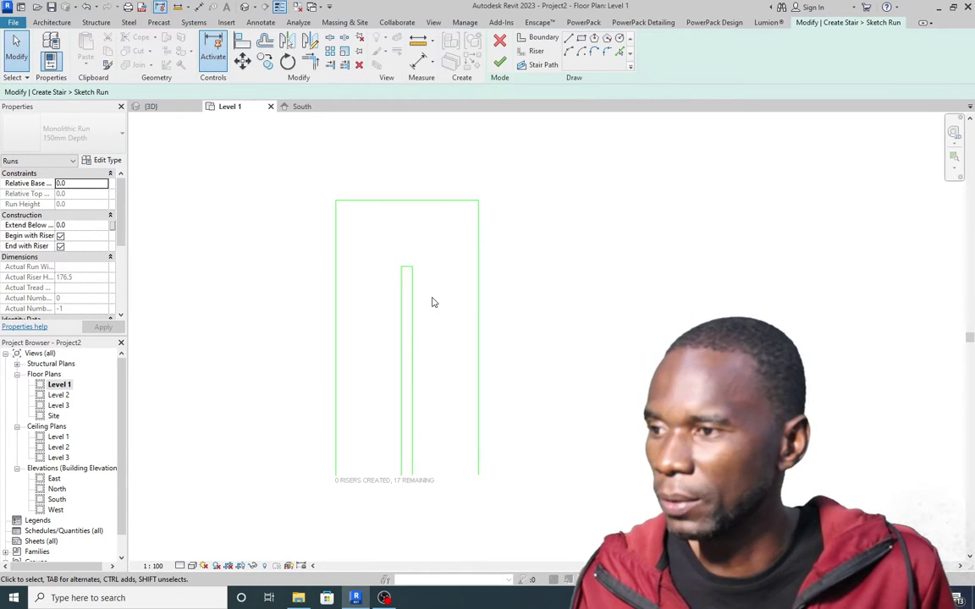
scroll(434, 304, "up", 1)
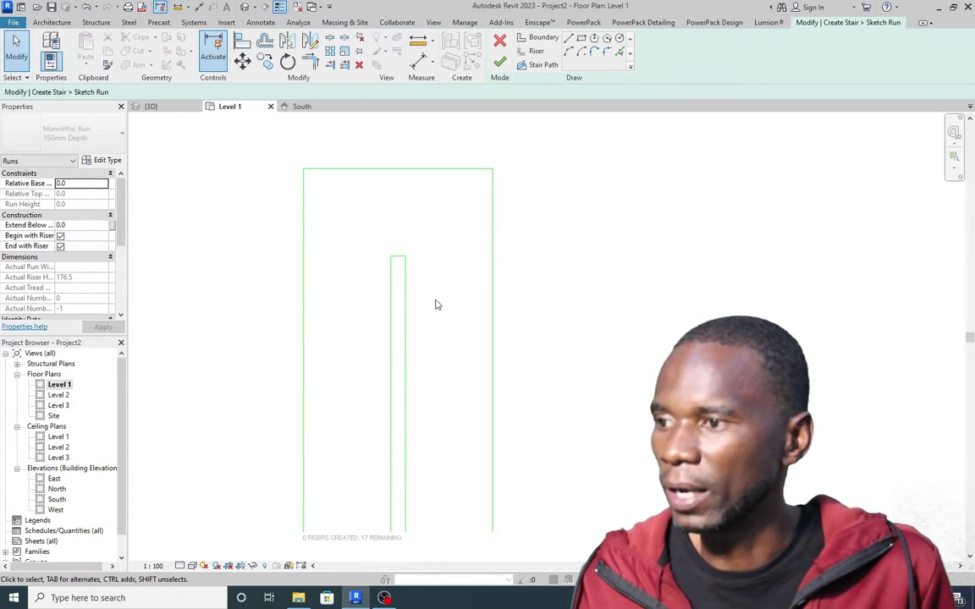
Draw a 1200 mm riser line from the inner boundary's upper left corner straight across to the left outer line.
left_click(534, 50)
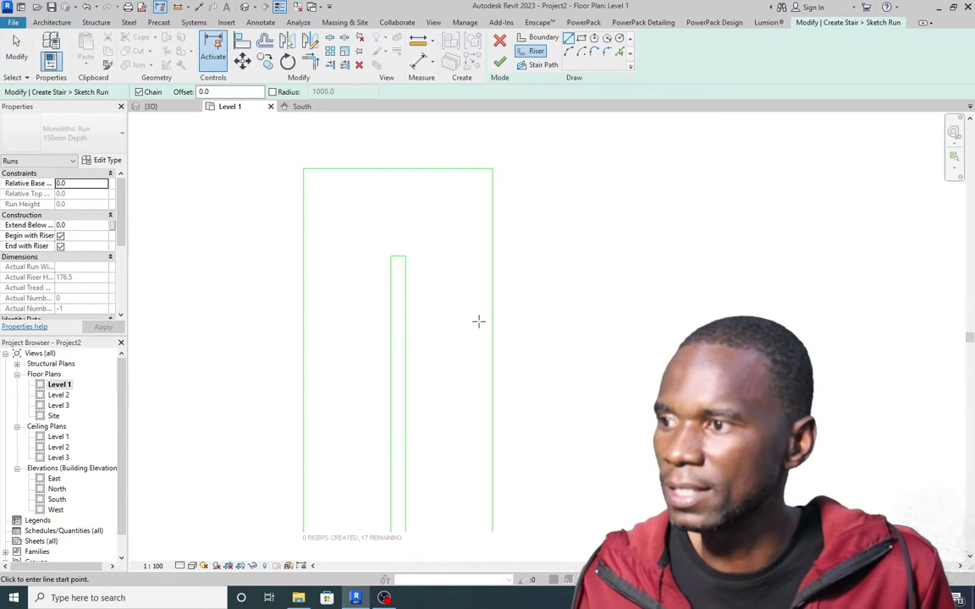
left_click(390, 256)
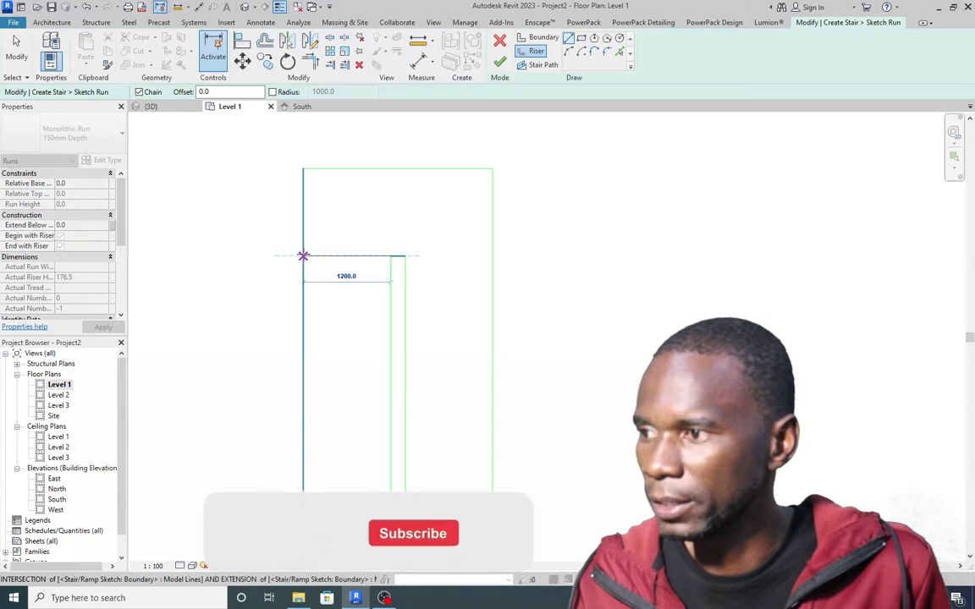
left_click(303, 256)
scroll(372, 237, "down", 3)
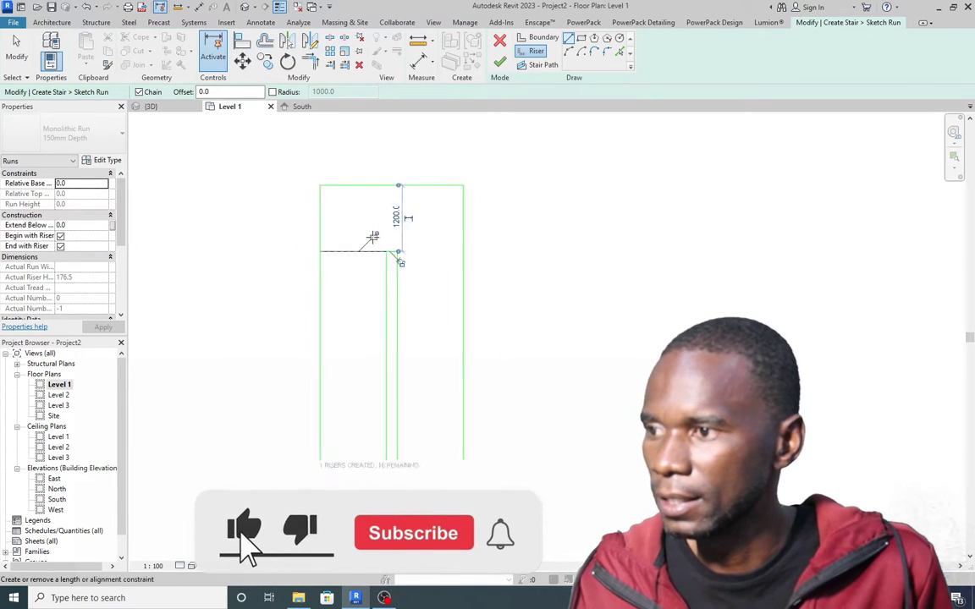
Dismiss the script error and draw a riser line from the inner boundary's upper right corner straight across to the right outer line.
scroll(382, 445, "up", 3)
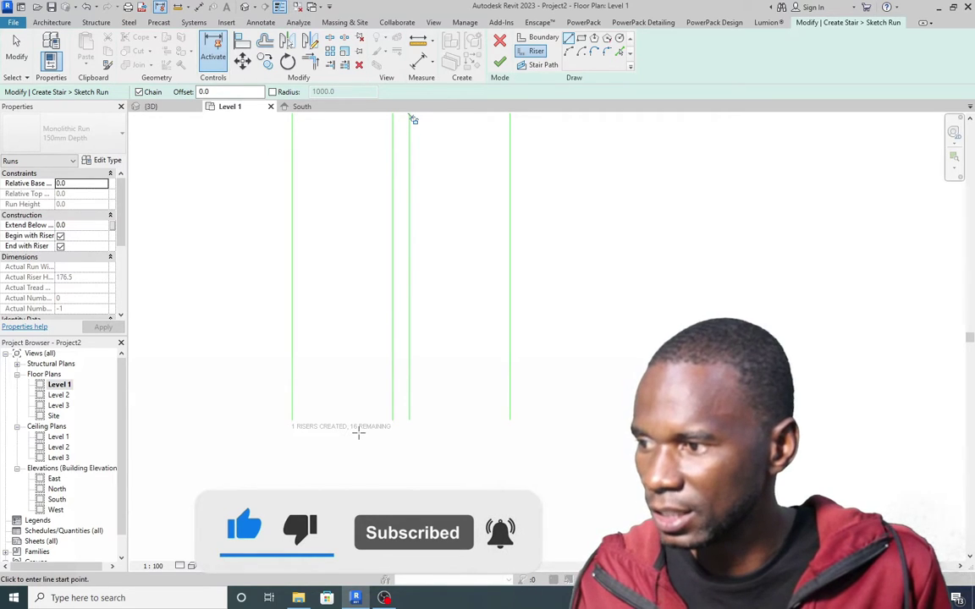
scroll(413, 459, "down", 2)
scroll(417, 256, "up", 2)
scroll(408, 256, "up", 2)
scroll(402, 256, "up", 4)
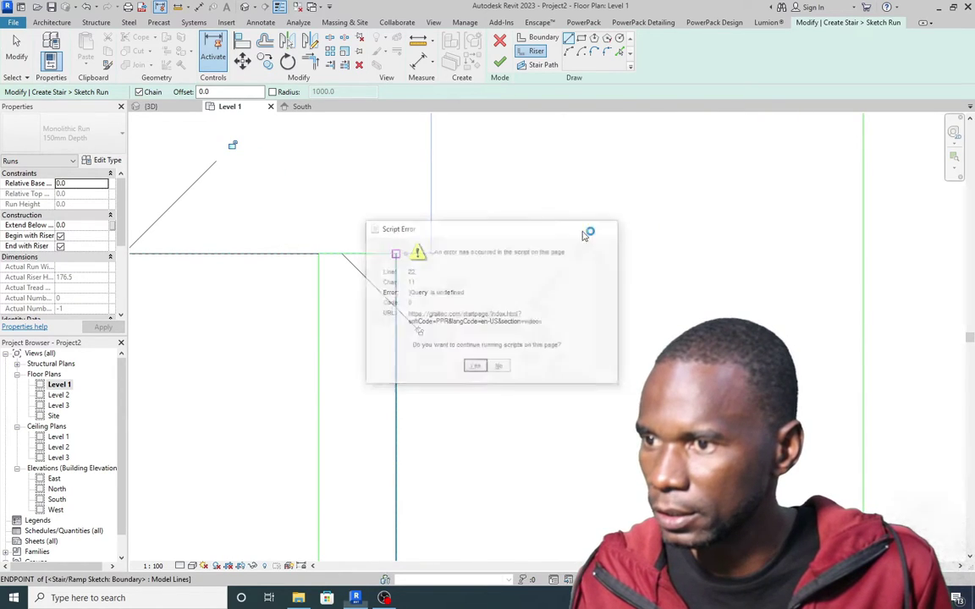
left_click(611, 228)
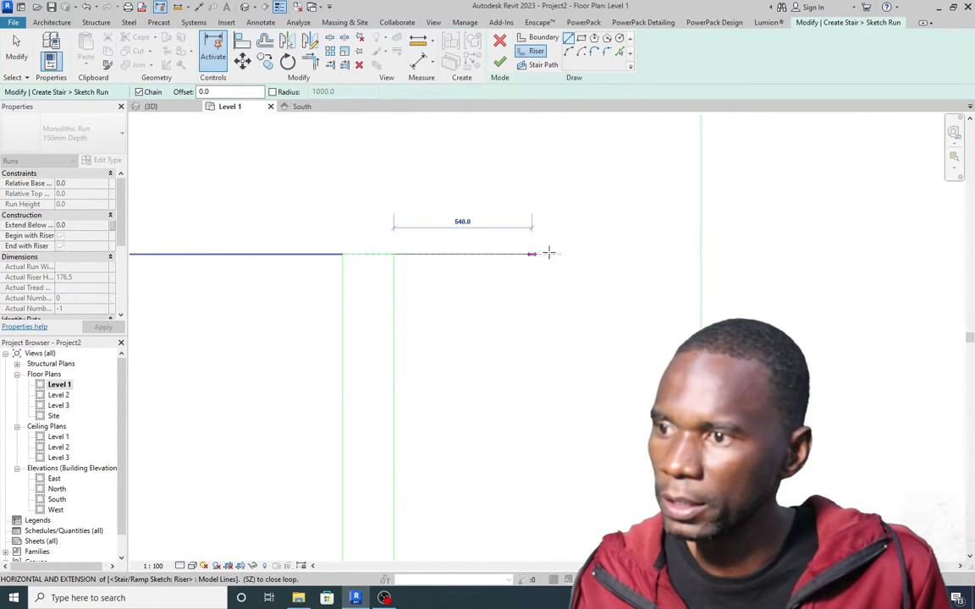
left_click(701, 254)
scroll(565, 239, "down", 3)
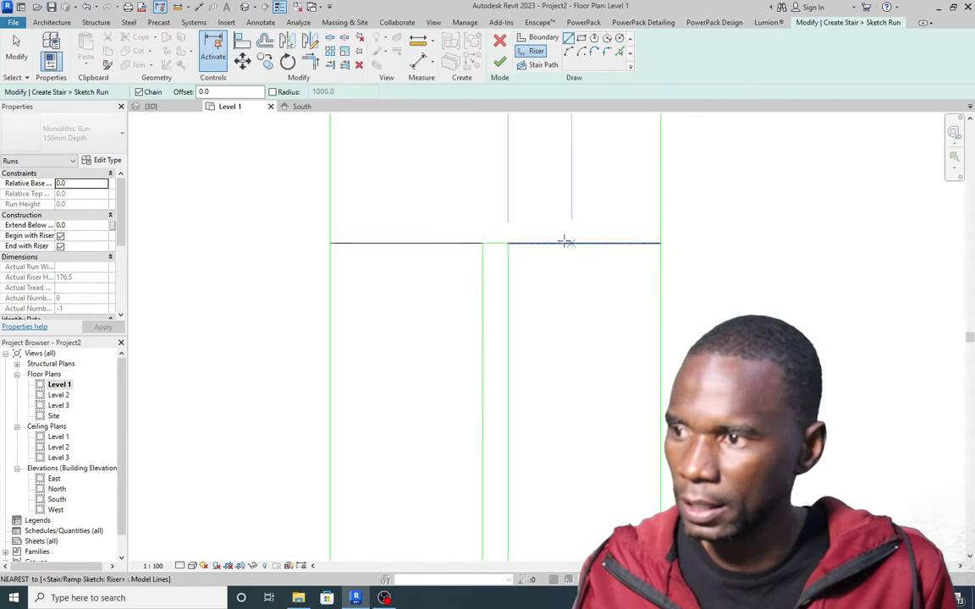
Offset copies of the riser lines downward at 250 mm spacing until each flight has seven risers.
left_click(267, 44)
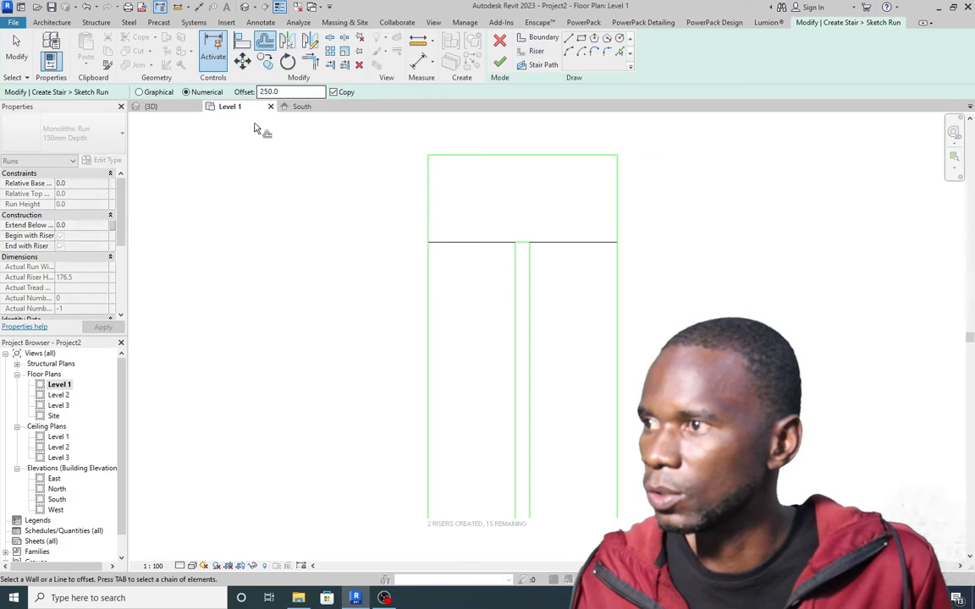
double_click(283, 91)
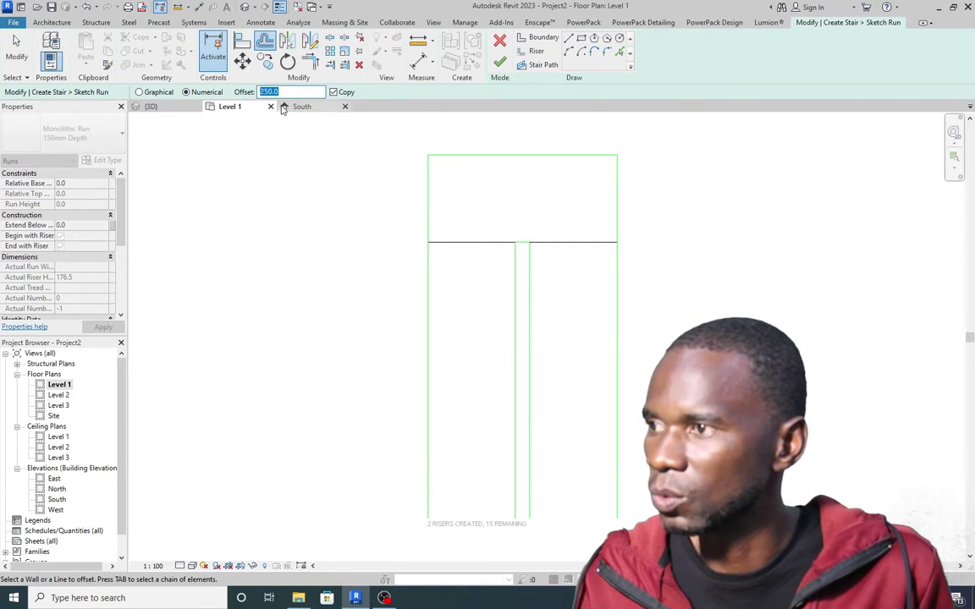
left_click(475, 248)
left_click(582, 250)
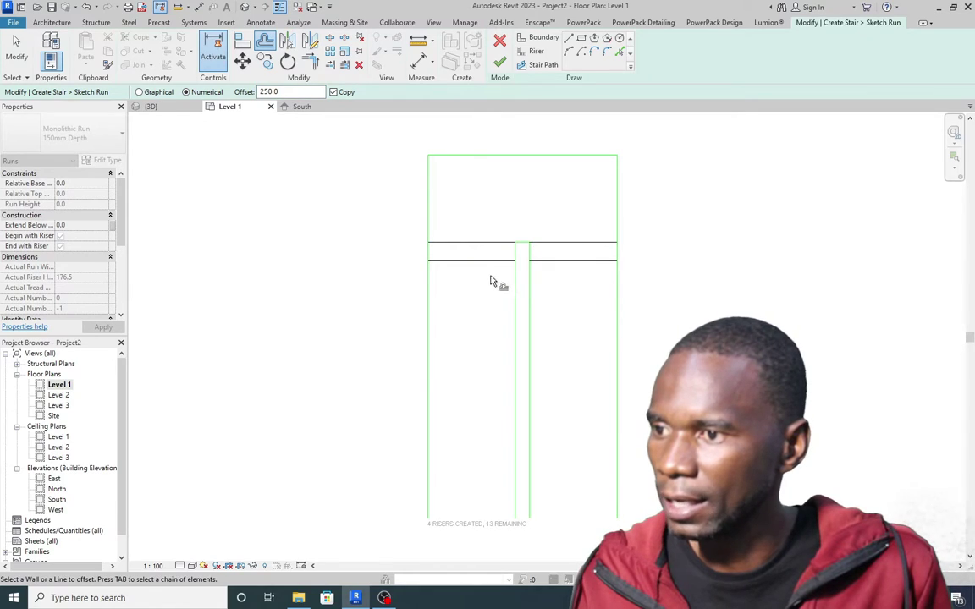
left_click(480, 269)
left_click(561, 269)
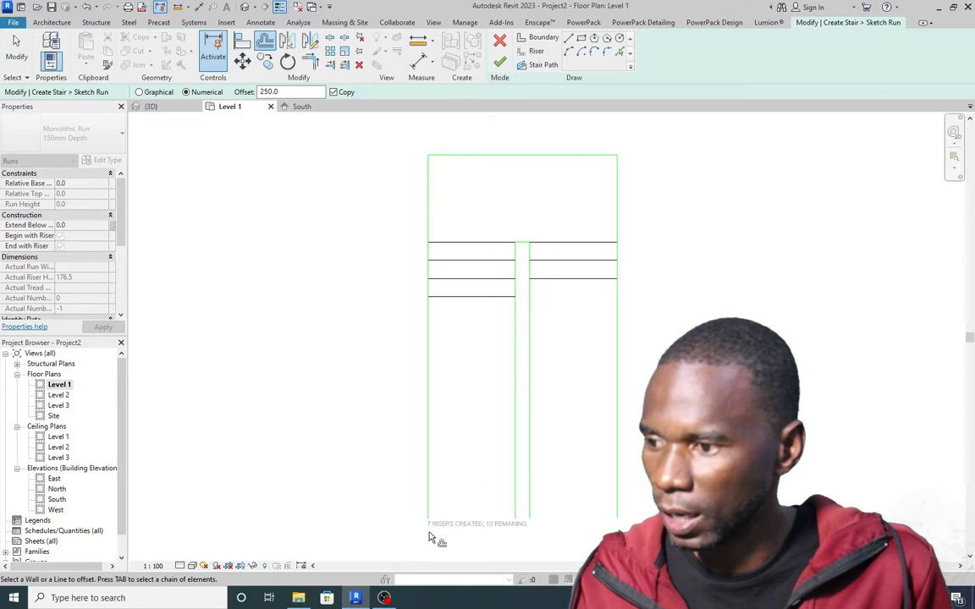
left_click(560, 281)
left_click(471, 312)
left_click(576, 310)
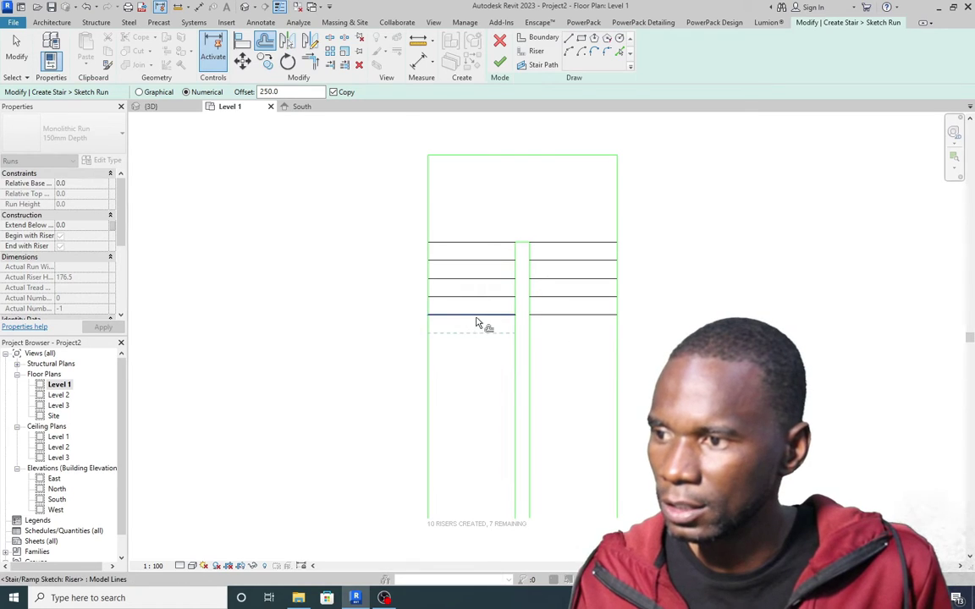
left_click(560, 325)
left_click(479, 342)
left_click(473, 341)
scroll(534, 311, "down", 3)
middle_click_drag(533, 311, 446, 339)
scroll(487, 258, "up", 2)
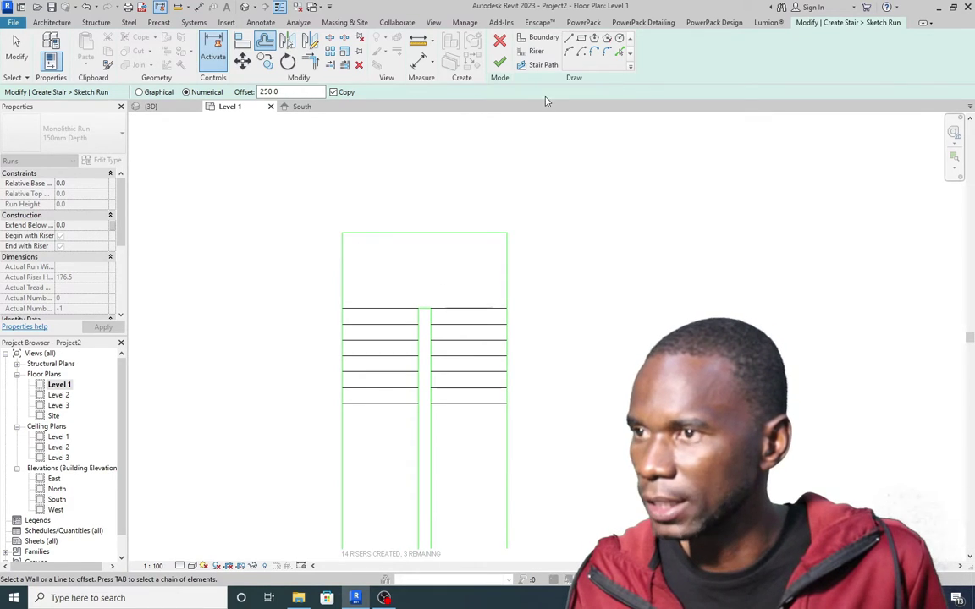
Draw two diagonal winder risers joining the inner boundary's upper corners to the matching upper corners of the outer boundary.
left_click(569, 40)
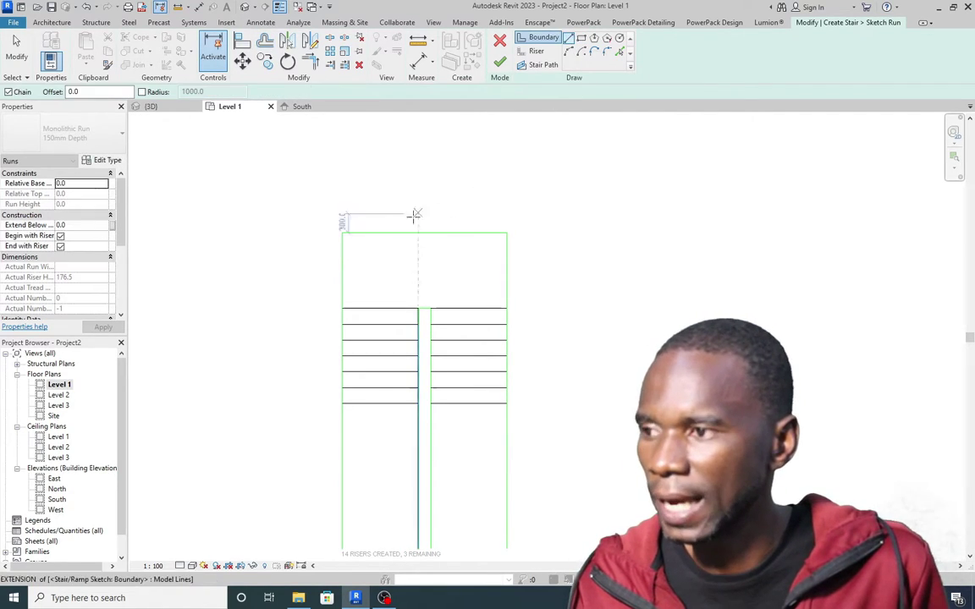
left_click(418, 308)
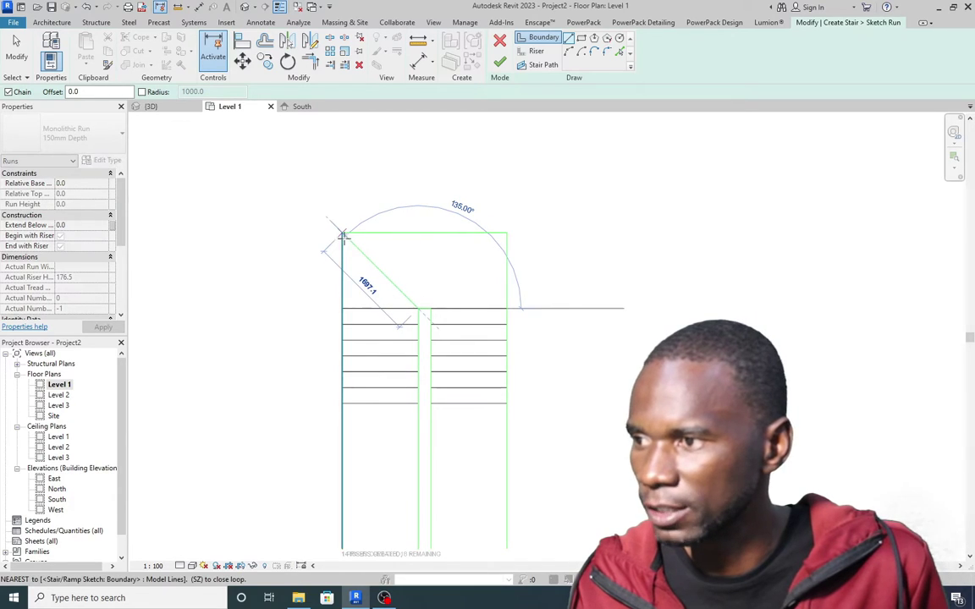
left_click(537, 52)
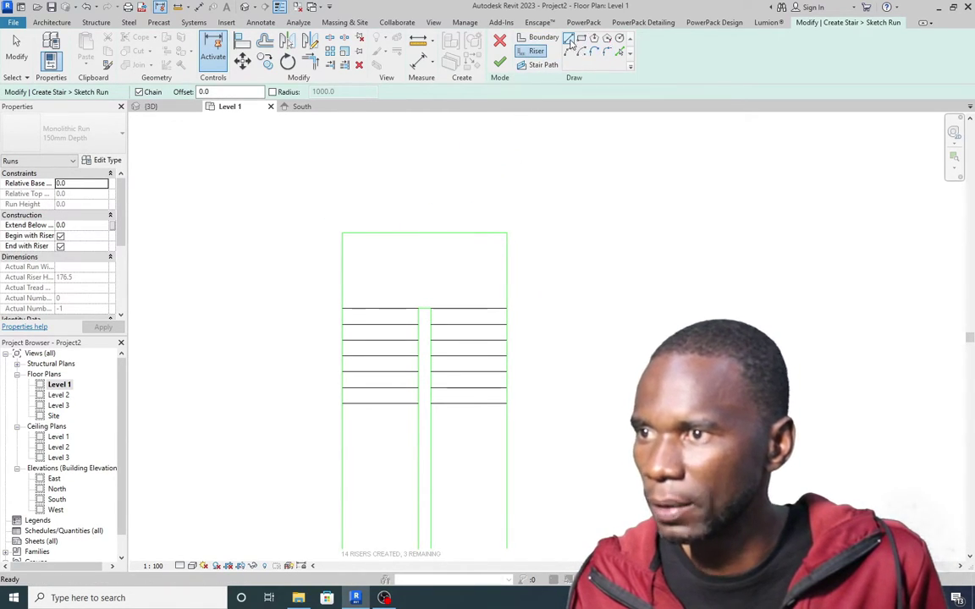
left_click(416, 308)
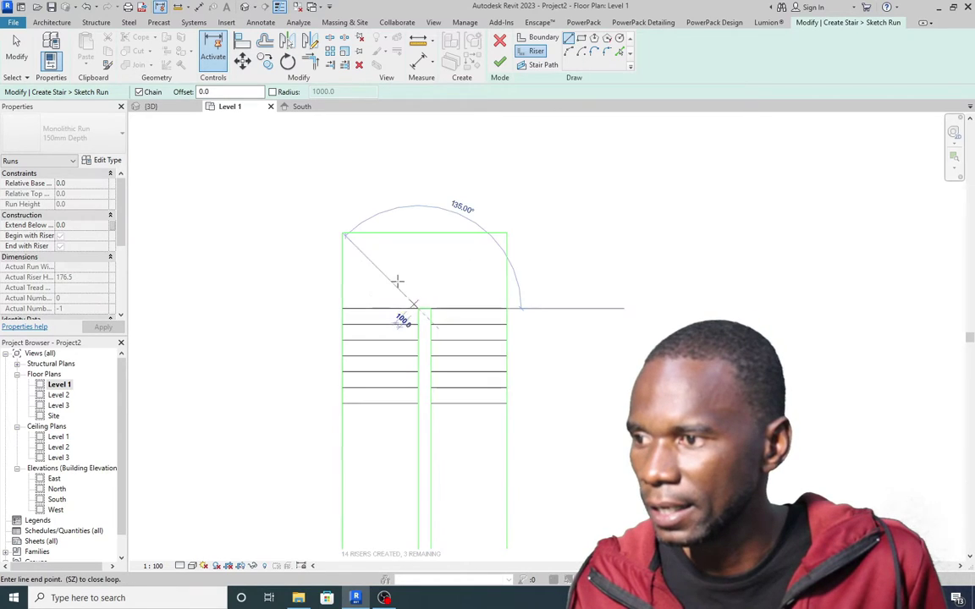
left_click(343, 236)
left_click(431, 308)
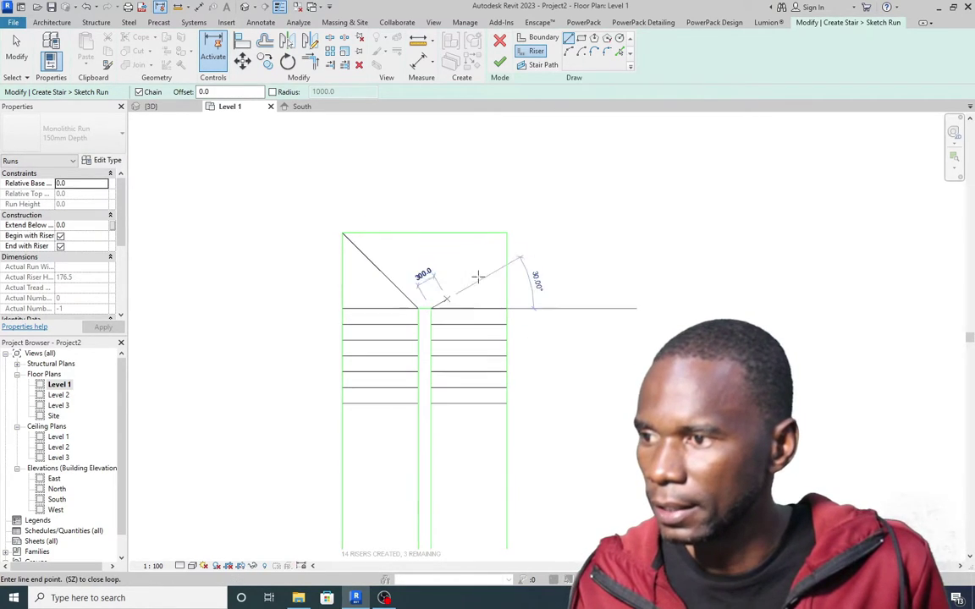
left_click(506, 232)
scroll(428, 309, "up", 2)
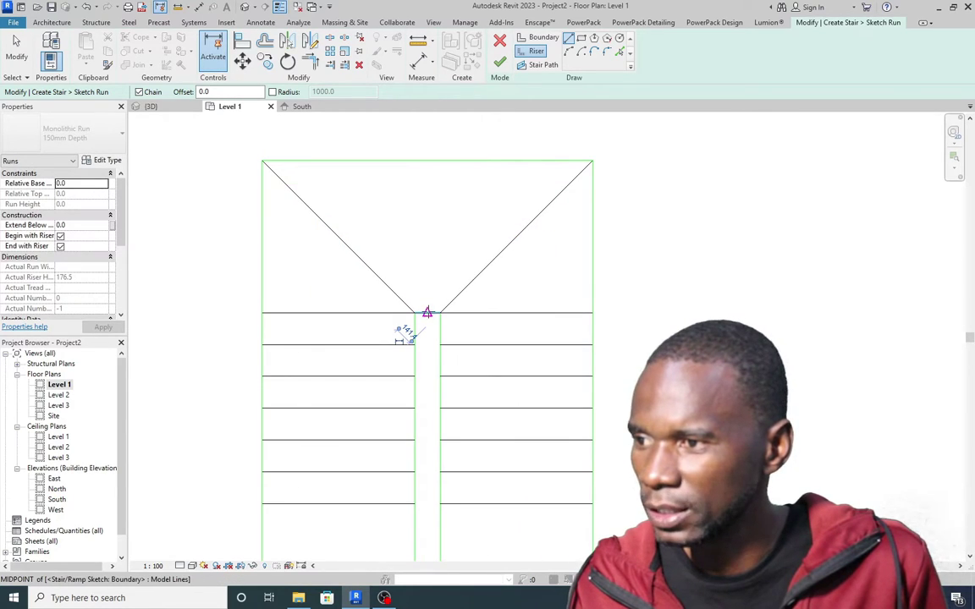
Draw a vertical winder riser from the midpoint of the short inner boundary line up to the upper outer boundary line.
left_click(428, 313)
left_click(428, 161)
scroll(389, 182, "down", 3)
scroll(372, 408, "up", 3)
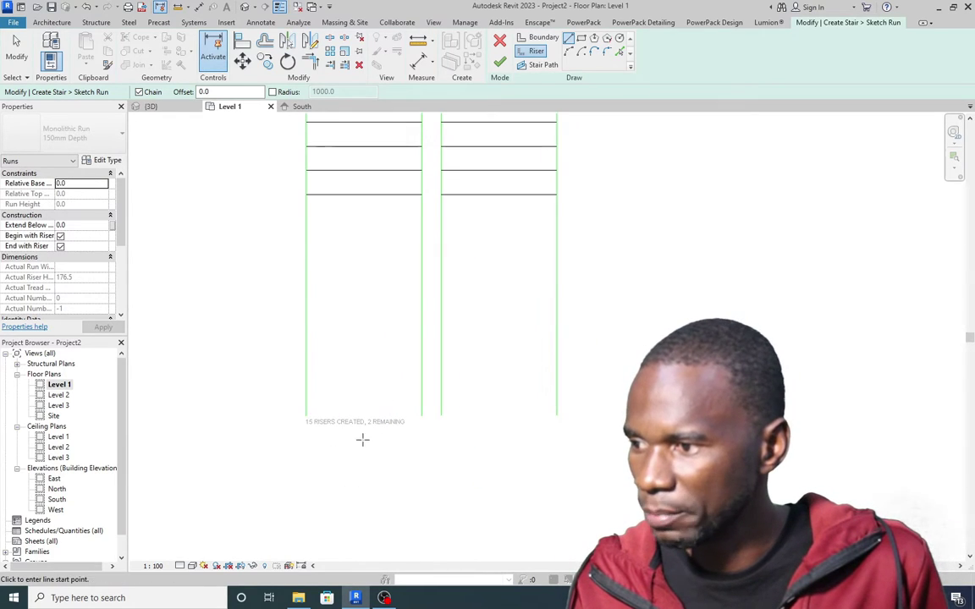
scroll(377, 423, "down", 2)
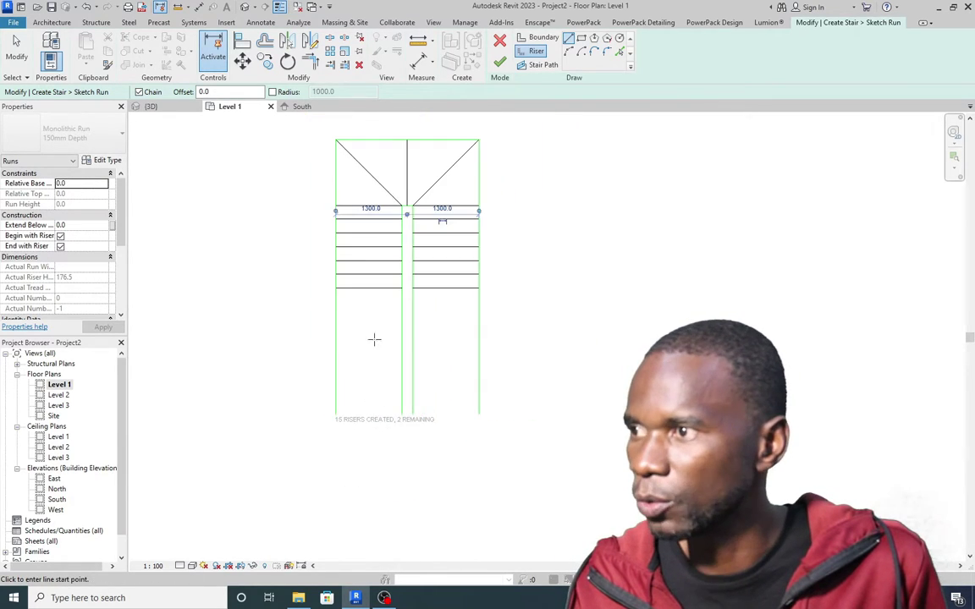
Offset the lowest riser of each flight 250 mm downward to add one more riser per flight.
left_click(265, 41)
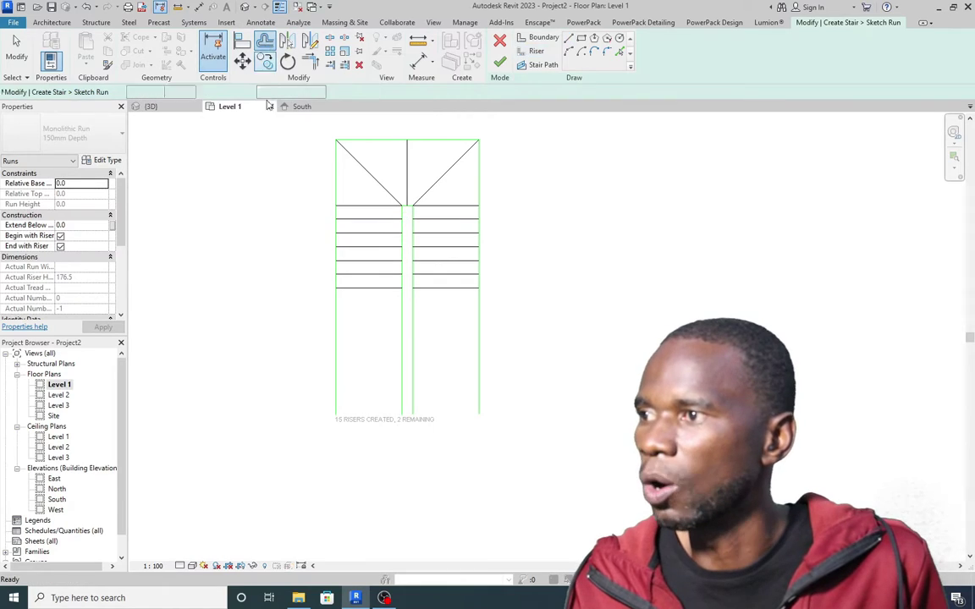
left_click(377, 295)
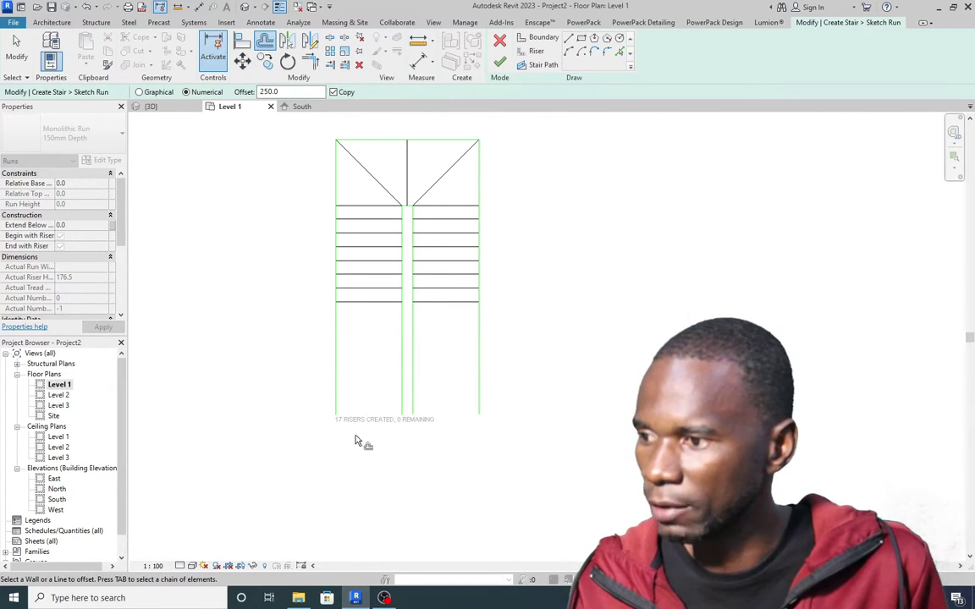
scroll(383, 474, "down", 2)
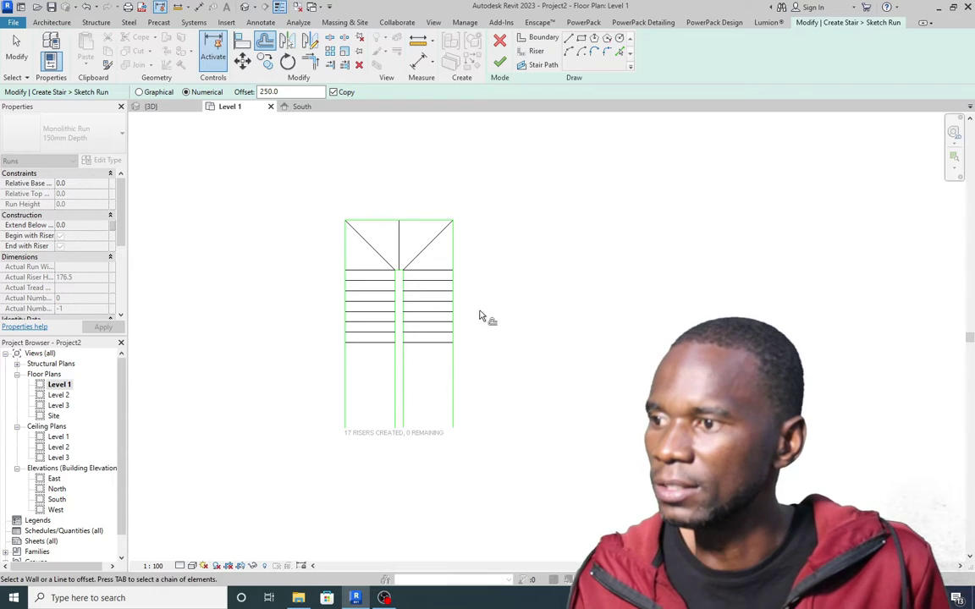
scroll(411, 345, "up", 2)
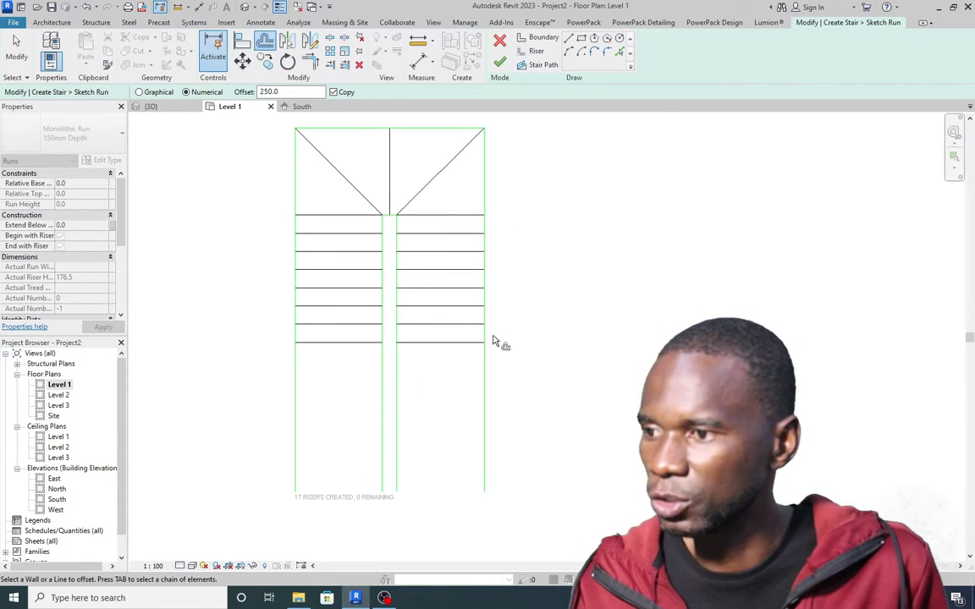
Trim the outer and inner boundary lines of both flights back to the lowest riser lines.
key("t")
key("r")
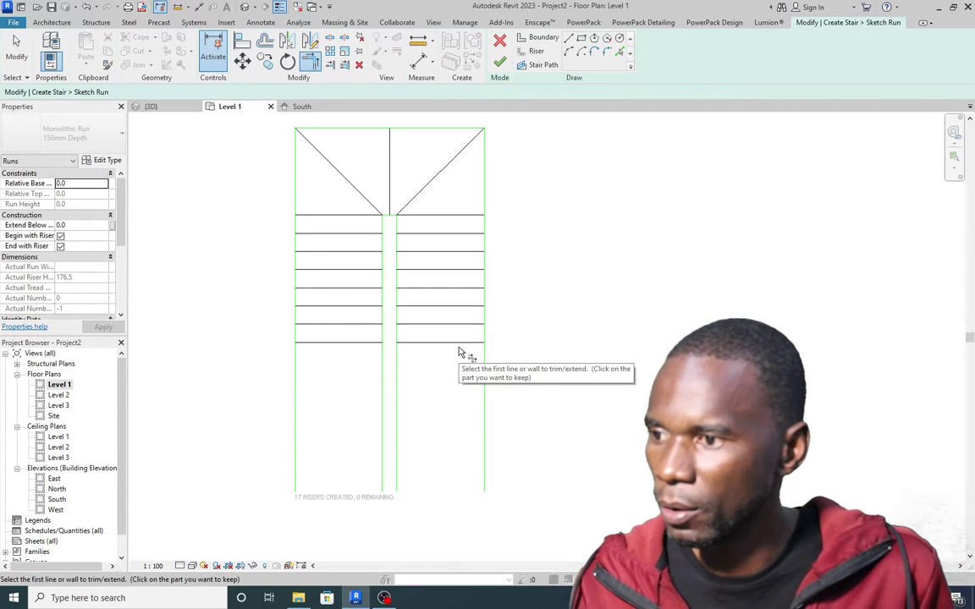
left_click(459, 344)
left_click(484, 336)
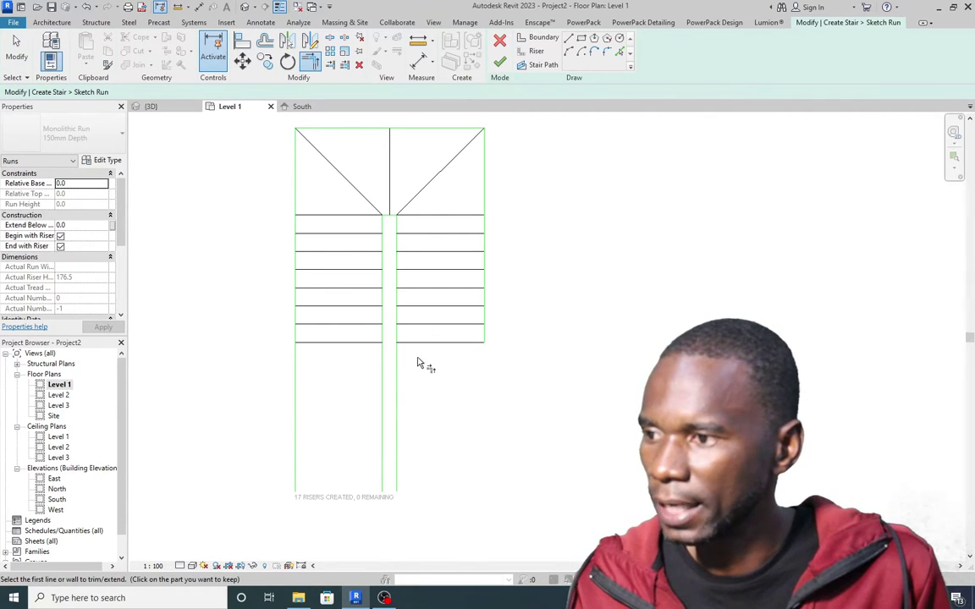
left_click(414, 343)
left_click(402, 342)
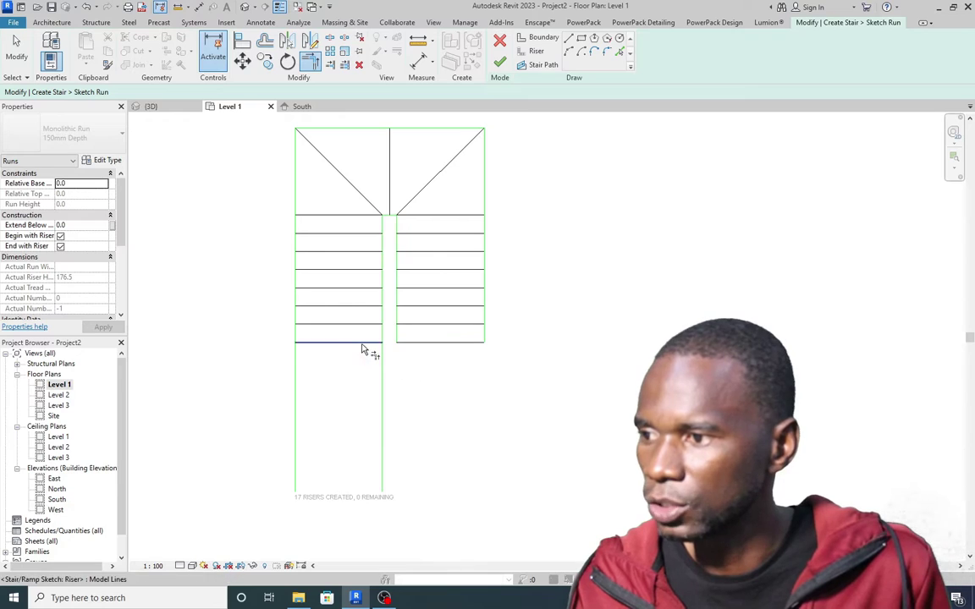
left_click(309, 343)
left_click(296, 335)
Try to finish the run sketch without a stair path, and return to editing the sketch.
scroll(321, 415, "down", 2)
scroll(337, 365, "up", 2)
scroll(388, 342, "down", 2)
scroll(359, 305, "up", 3)
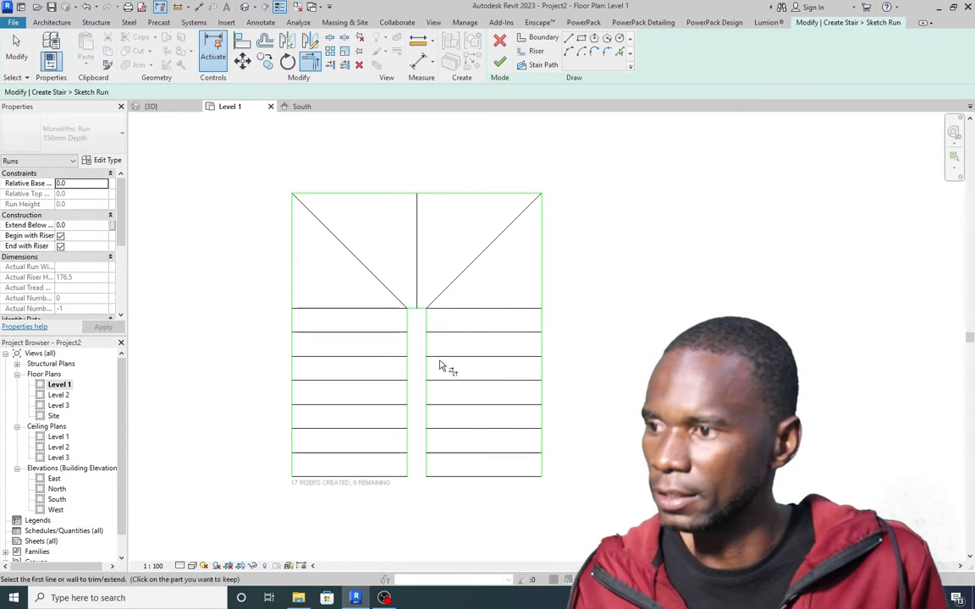
scroll(409, 322, "down", 2)
scroll(381, 344, "up", 2)
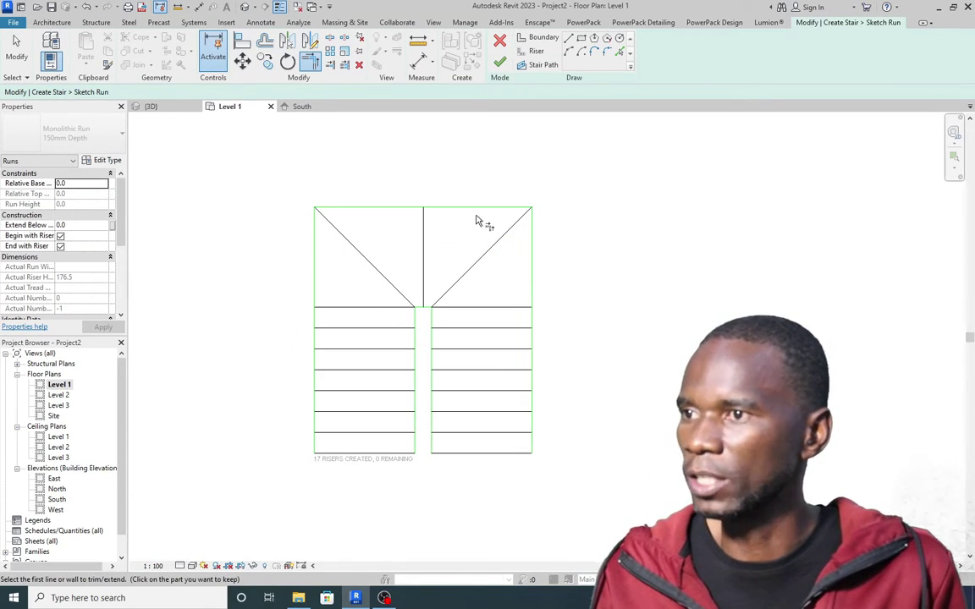
left_click(500, 61)
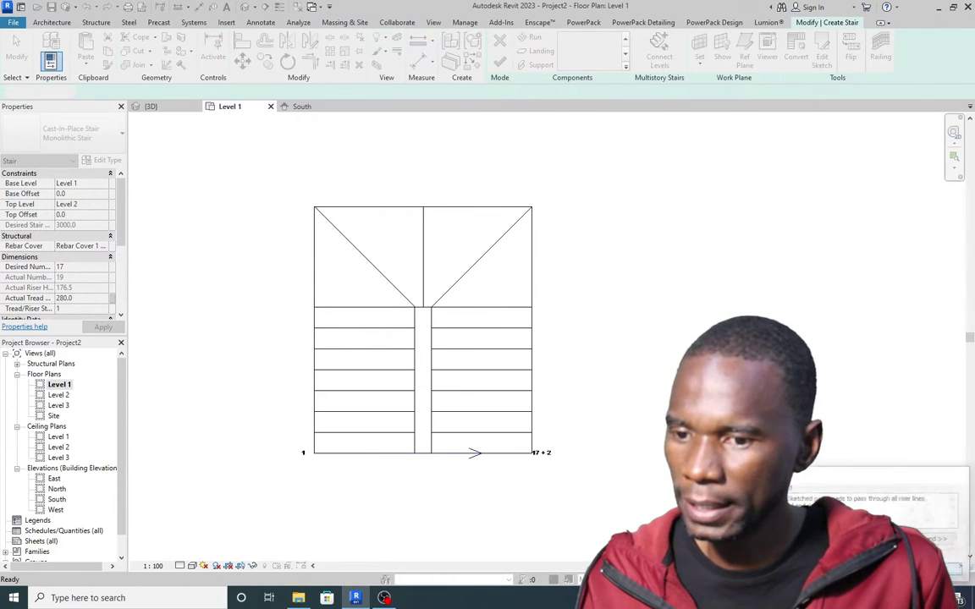
key("ctrl+z")
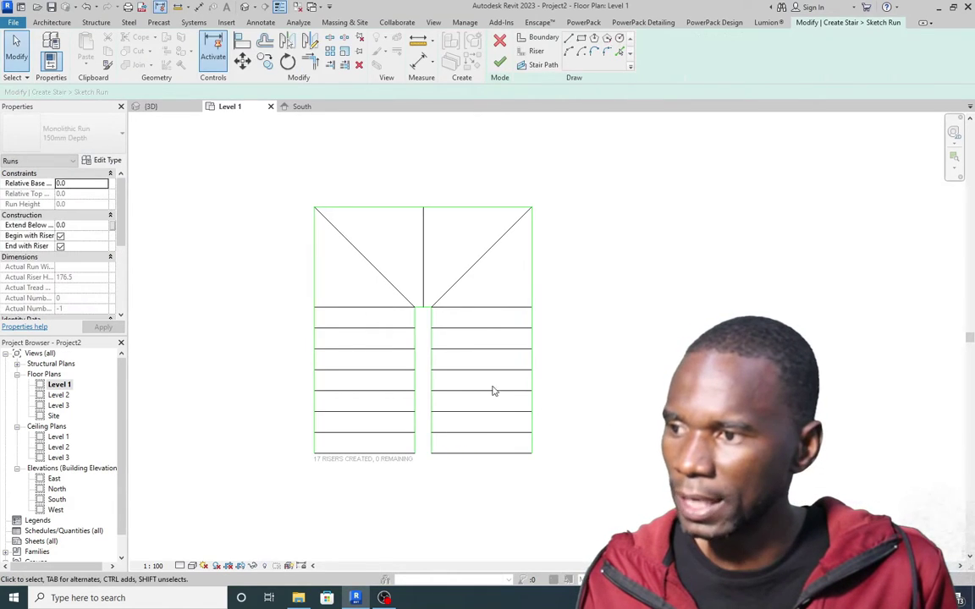
Draw the stair path centred up the left flight, 1400 mm across the winders and 2350 mm down the right flight, and finish the run sketch.
left_click(542, 65)
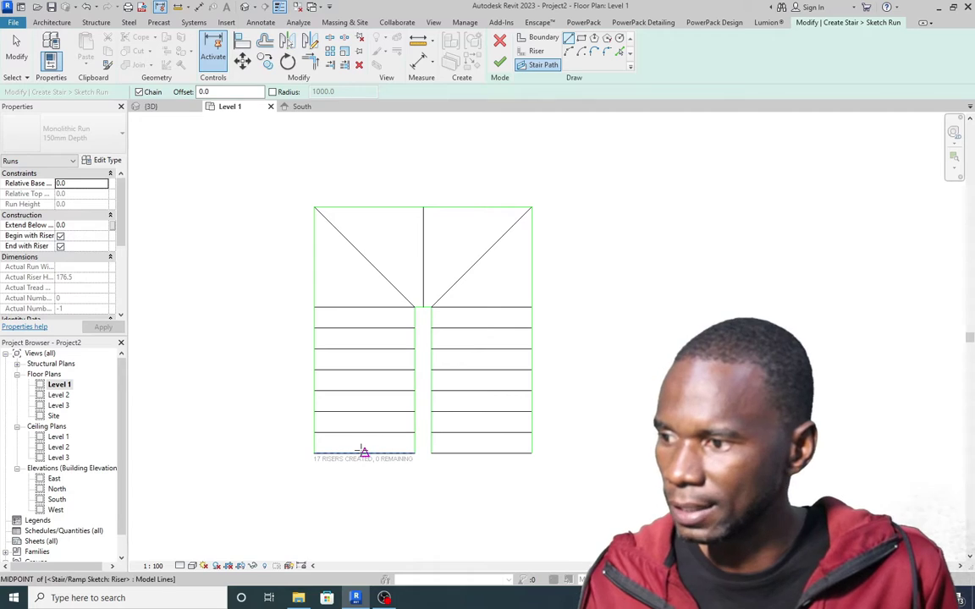
left_click(364, 454)
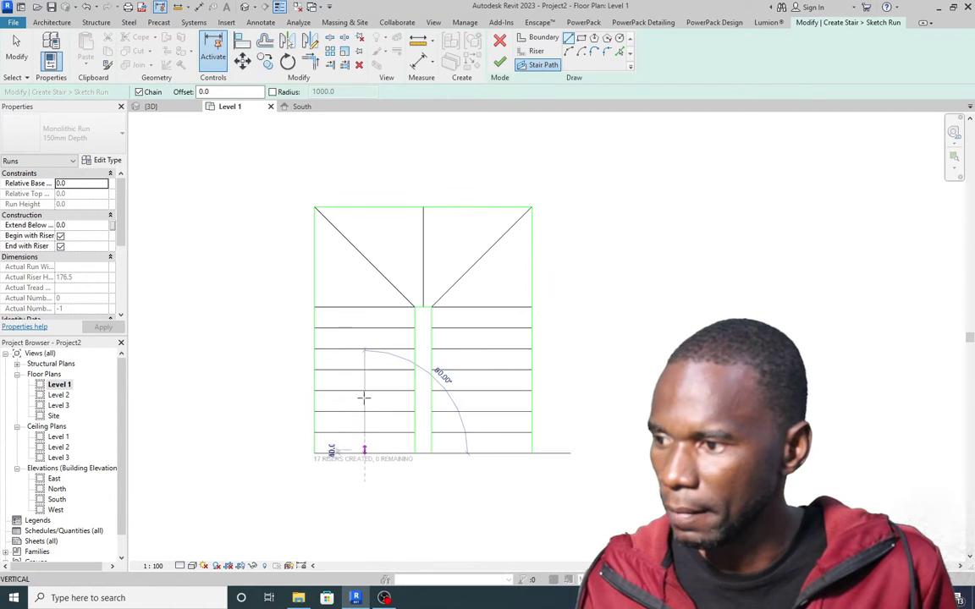
left_click(365, 256)
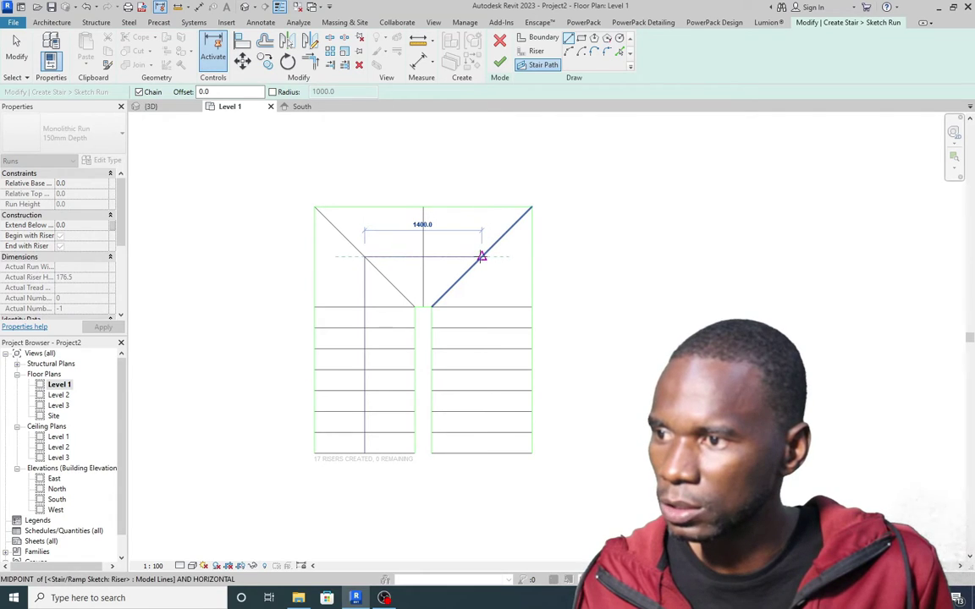
left_click(482, 255)
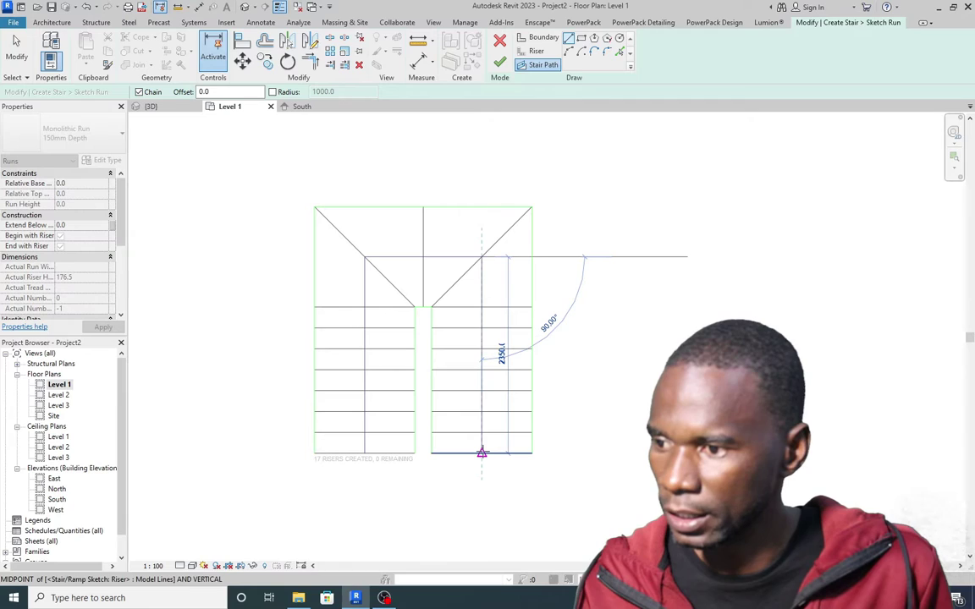
left_click(482, 453)
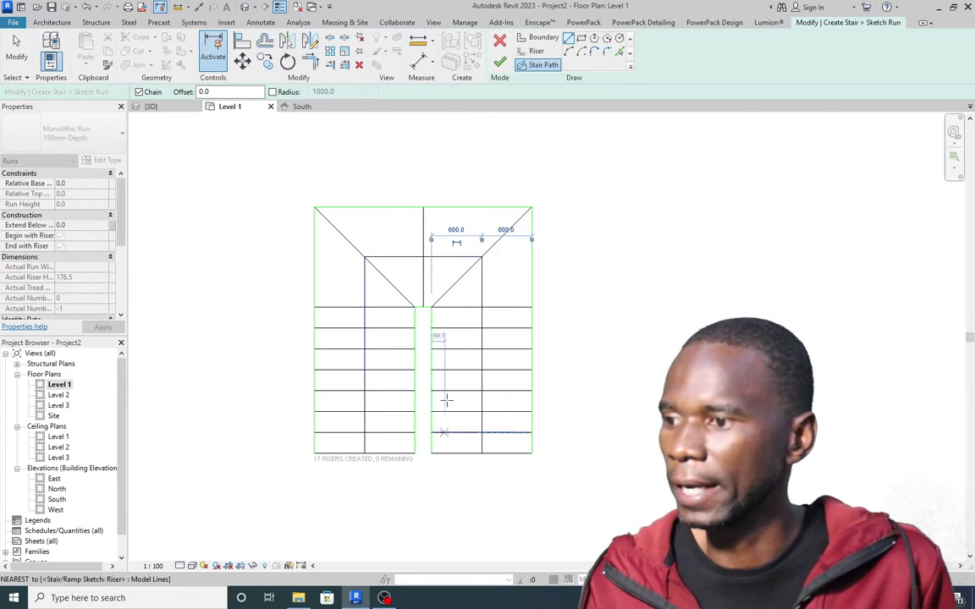
left_click(500, 63)
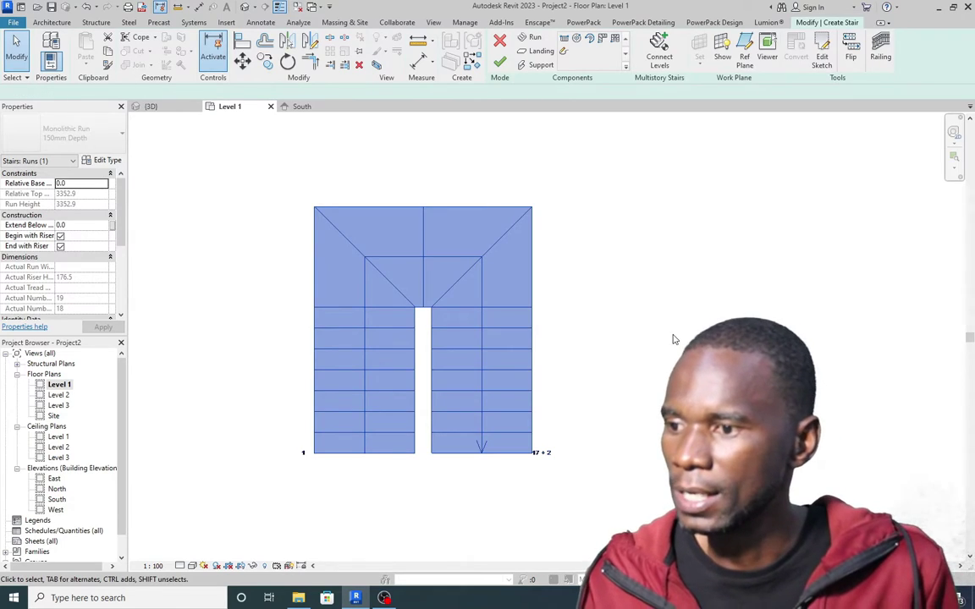
Finish editing the stair and open the default 3D view.
left_click(575, 209)
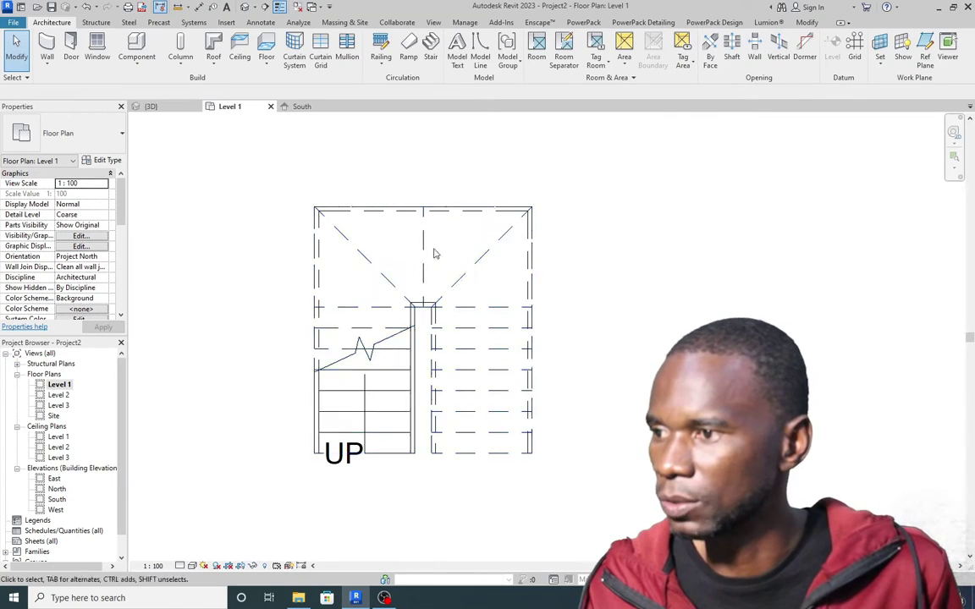
scroll(457, 298, "up", 2)
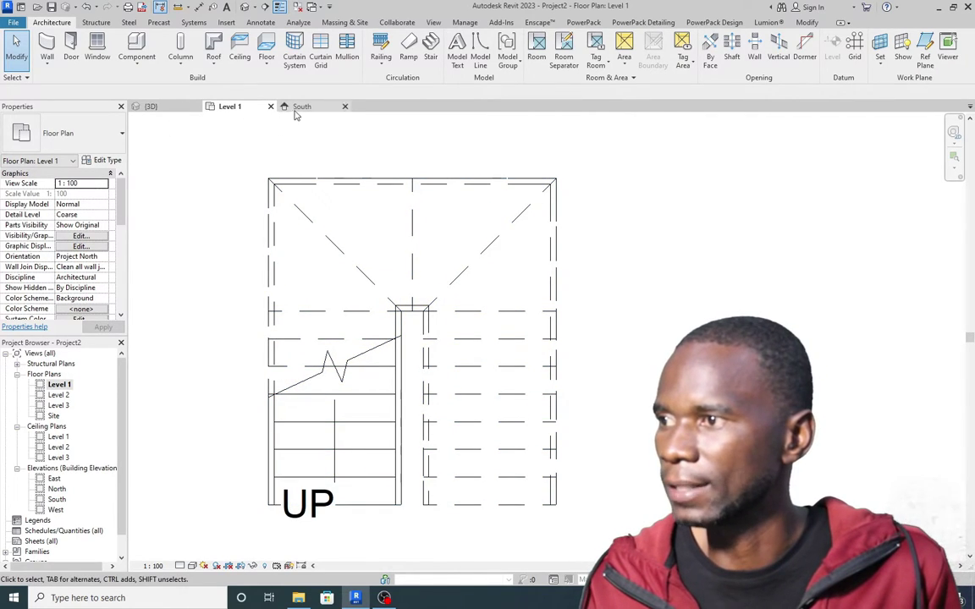
left_click(245, 8)
Examine the flights, winders, railings and underside of the stair from several sides in 3D.
scroll(627, 325, "up", 6)
middle_click_drag(378, 402, 491, 372, "shift")
scroll(468, 335, "down", 2)
middle_click_drag(468, 335, 392, 299, "shift")
scroll(297, 398, "up", 2)
scroll(284, 408, "up", 3)
scroll(558, 317, "down", 2)
scroll(456, 361, "up", 2)
middle_click_drag(464, 367, 517, 309, "shift")
scroll(517, 240, "down", 2)
scroll(422, 374, "up", 2)
scroll(422, 360, "up", 2)
scroll(412, 403, "down", 2)
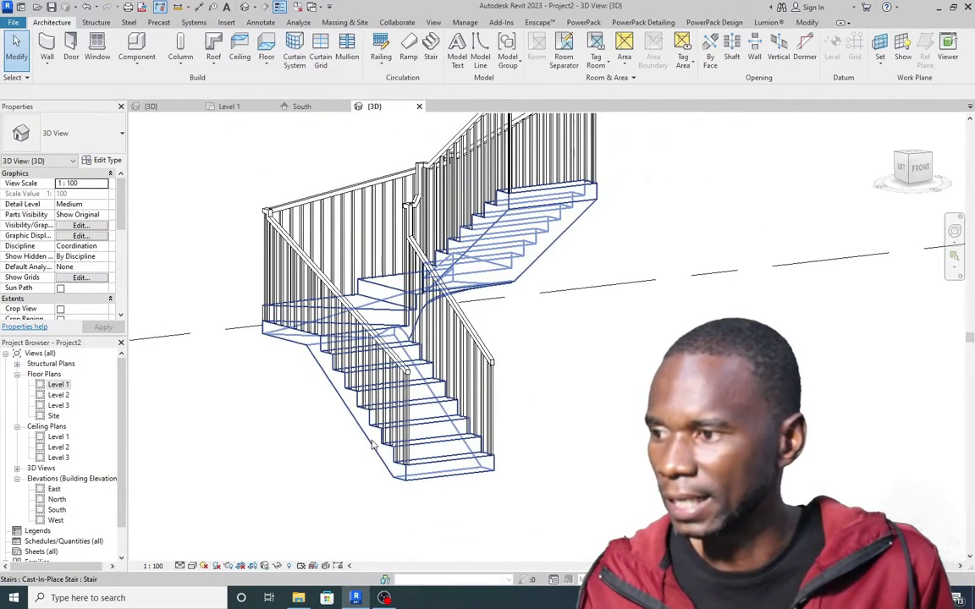
middle_click_drag(374, 443, 497, 348, "shift")
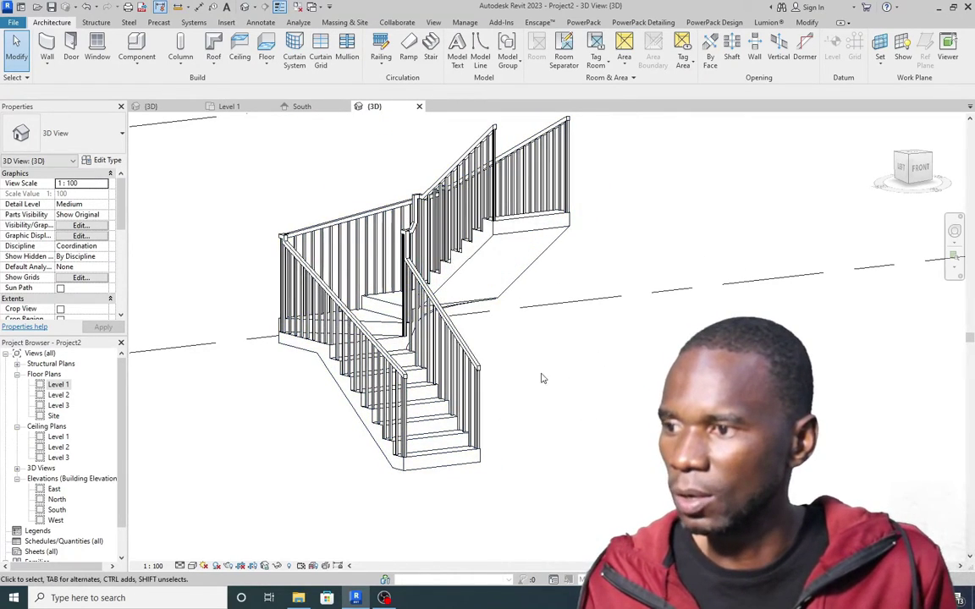
Delete the inner and outer railings from the stair.
left_click(423, 280)
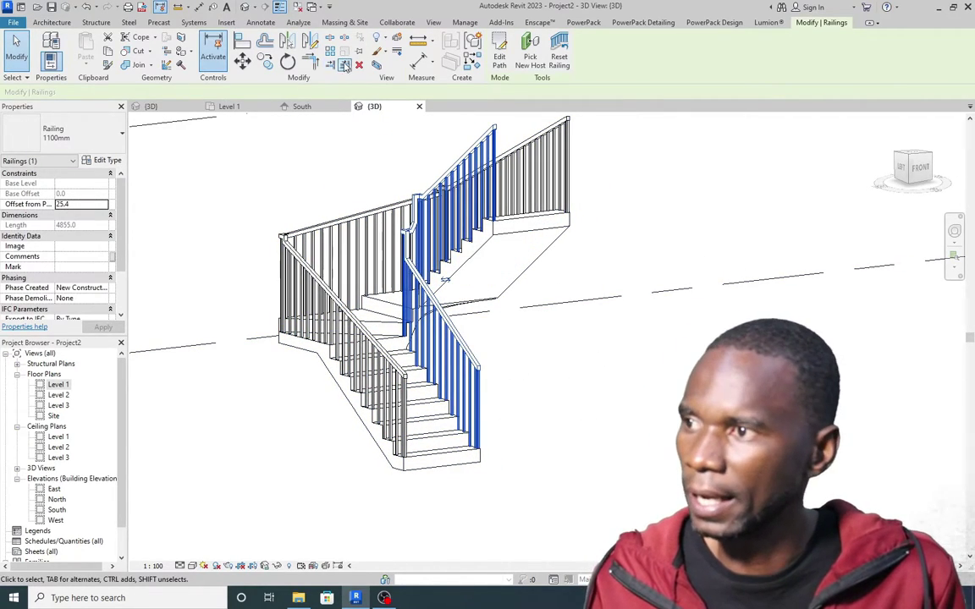
left_click(358, 66)
left_click(501, 156)
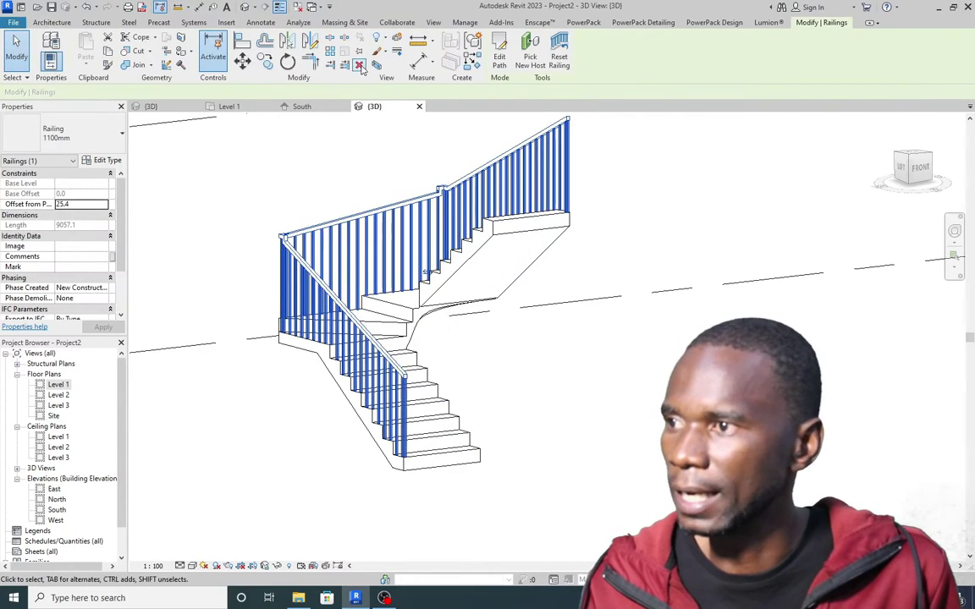
left_click(360, 66)
Reopen the monolithic stair for editing and select its sketched run, leaving the run sketch as it is.
middle_click_drag(471, 171, 383, 262, "shift")
scroll(389, 370, "up", 1)
scroll(426, 358, "down", 1)
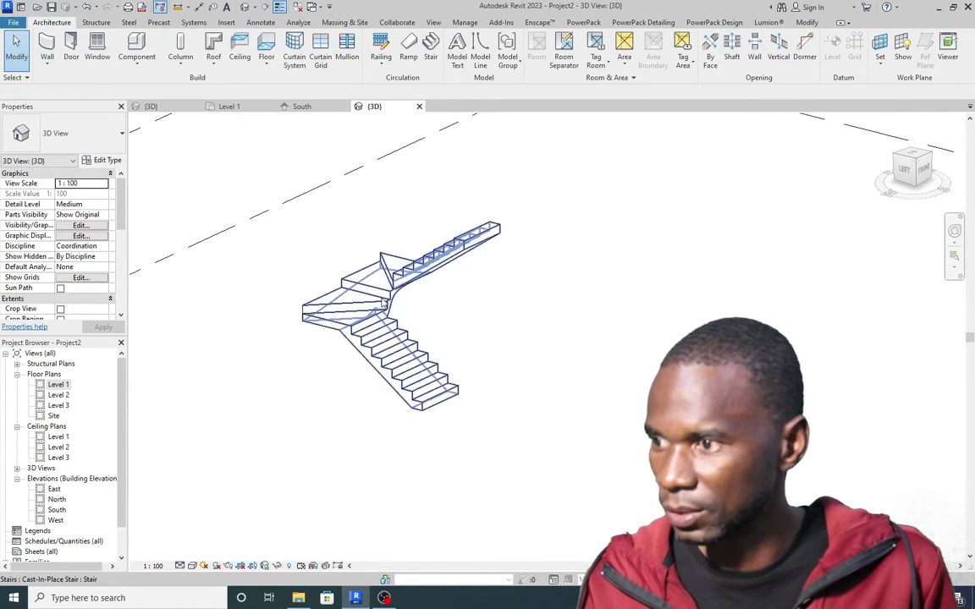
scroll(385, 292, "up", 3)
scroll(460, 340, "down", 3)
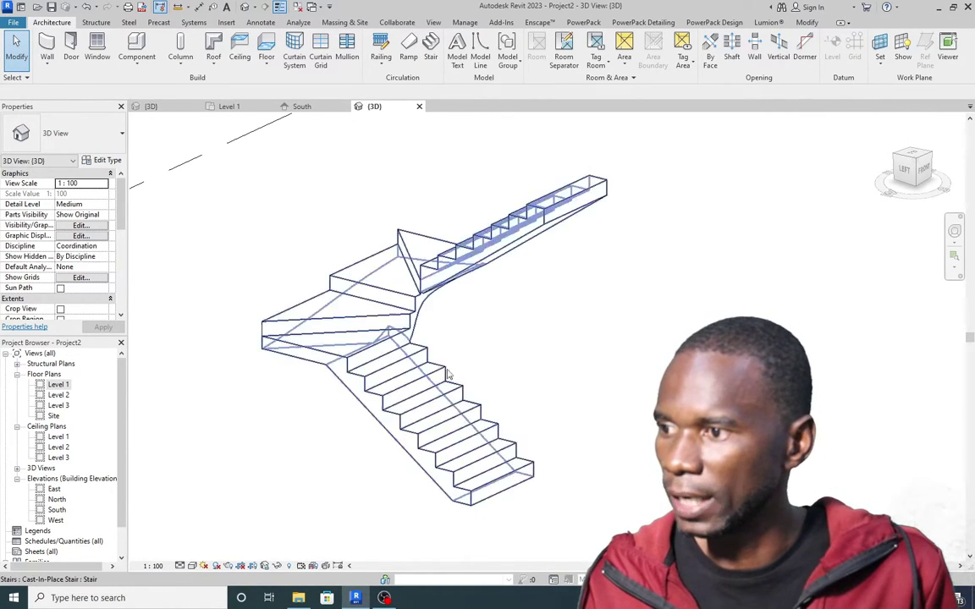
middle_click_drag(498, 316, 425, 409, "shift")
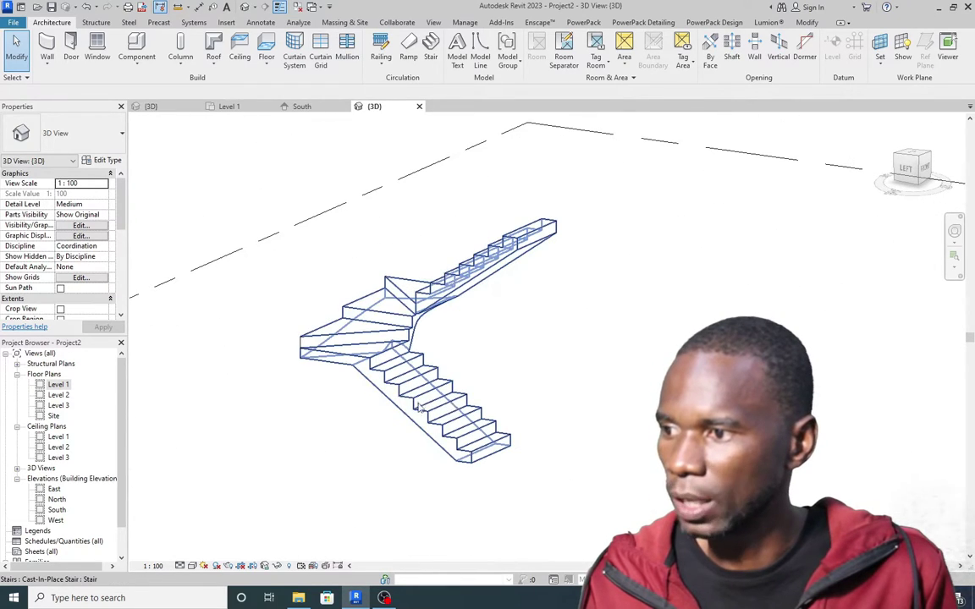
scroll(552, 366, "up", 5)
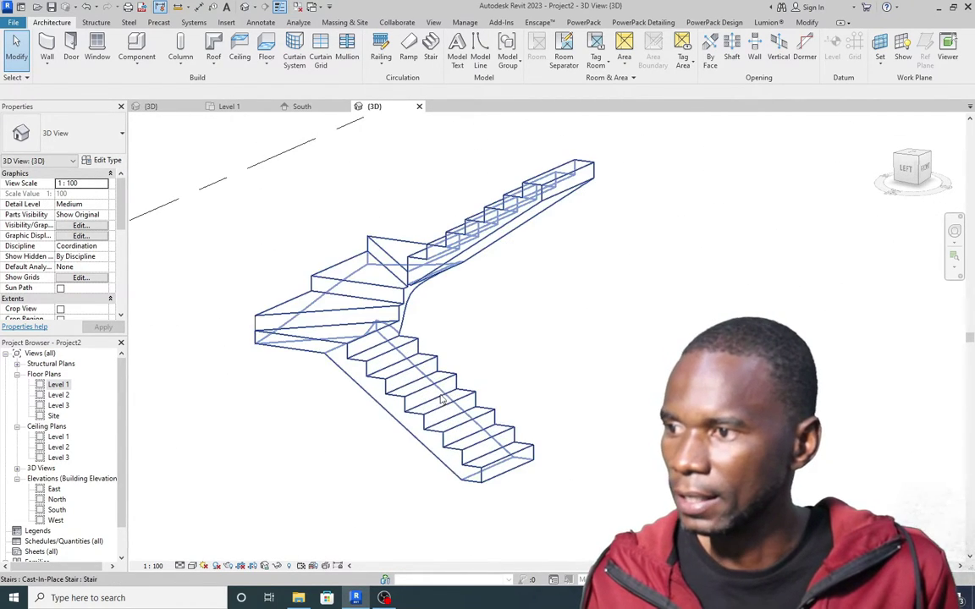
left_click(446, 375)
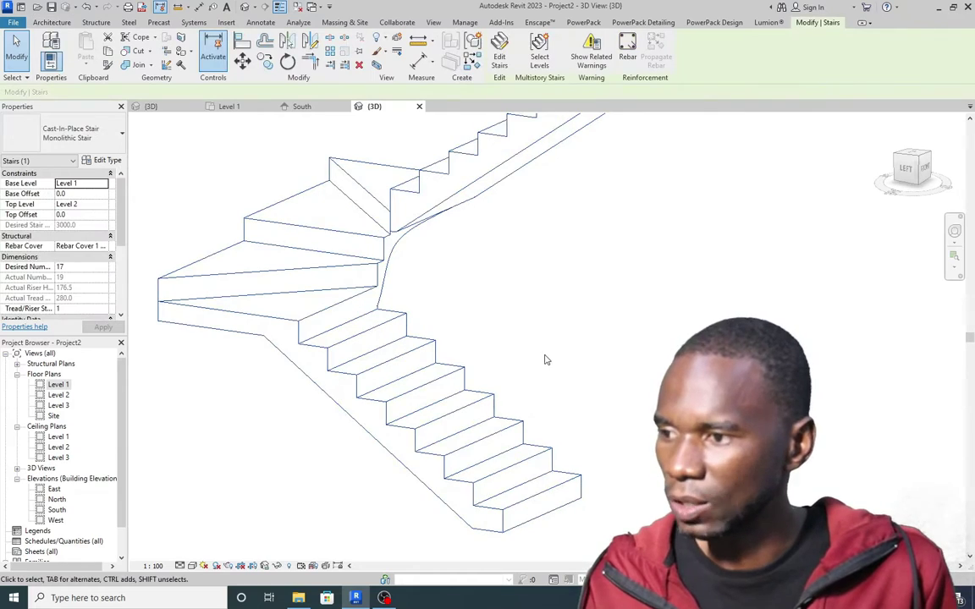
scroll(406, 366, "down", 2)
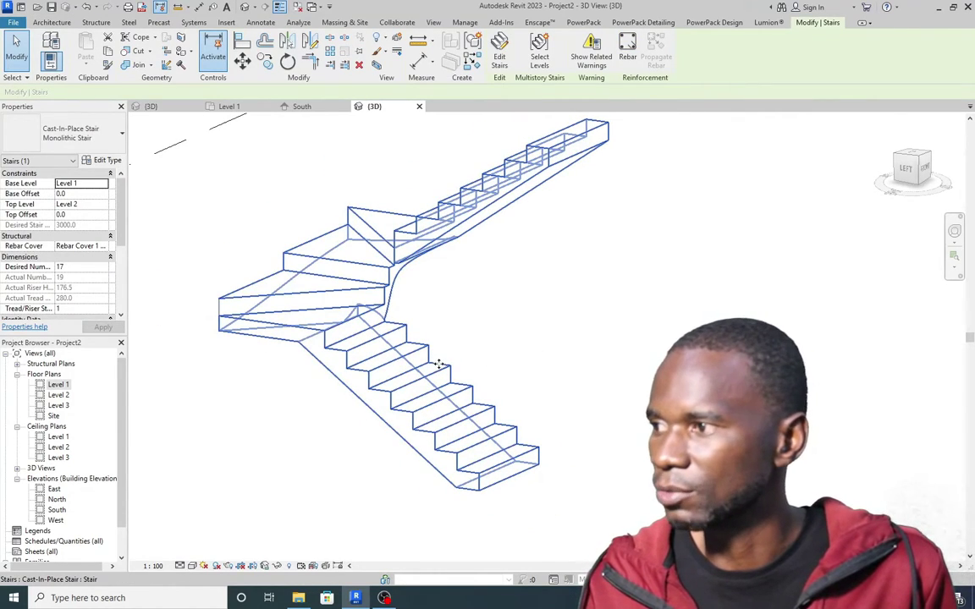
left_click(504, 51)
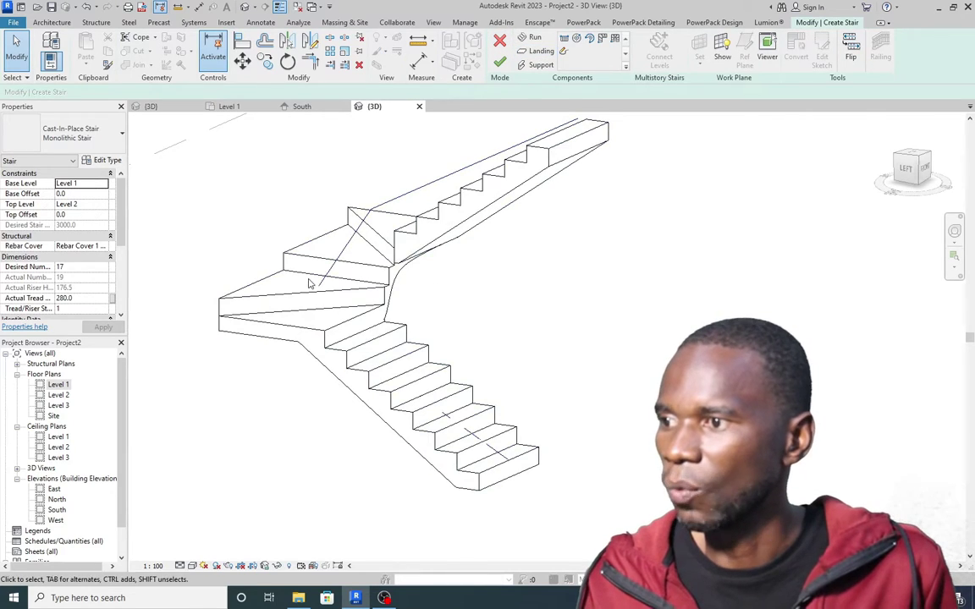
left_click(385, 204)
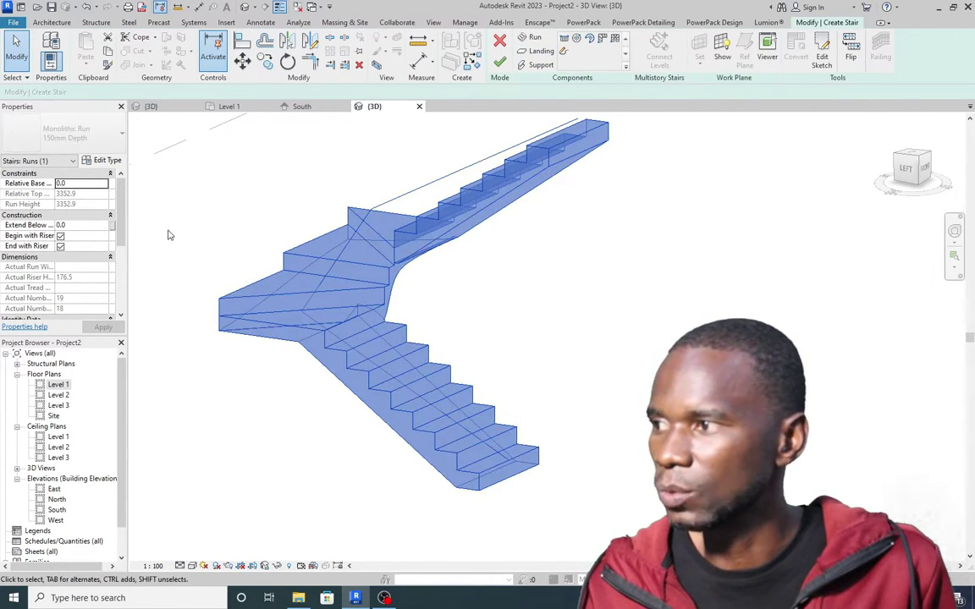
left_click(822, 56)
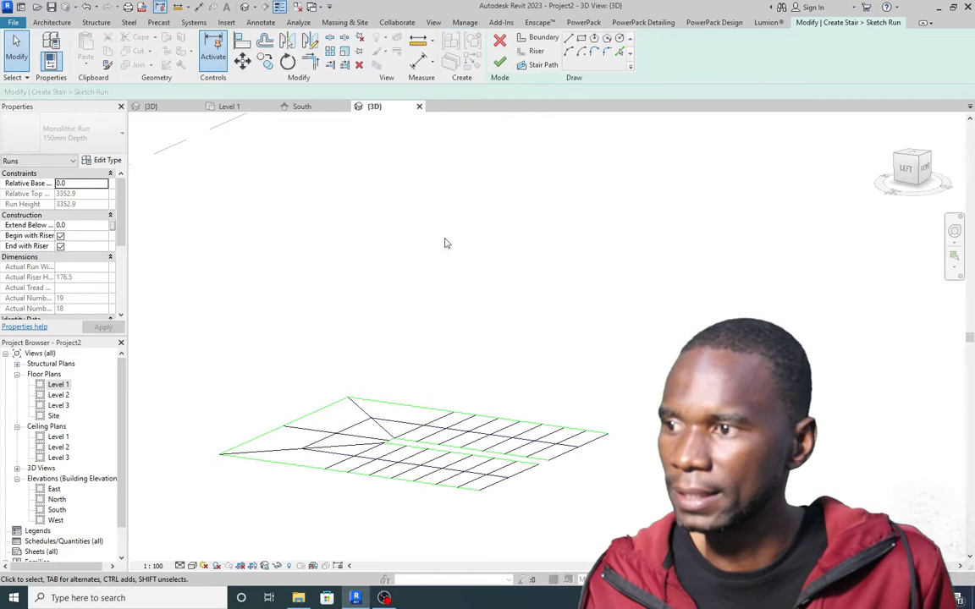
left_click(500, 63)
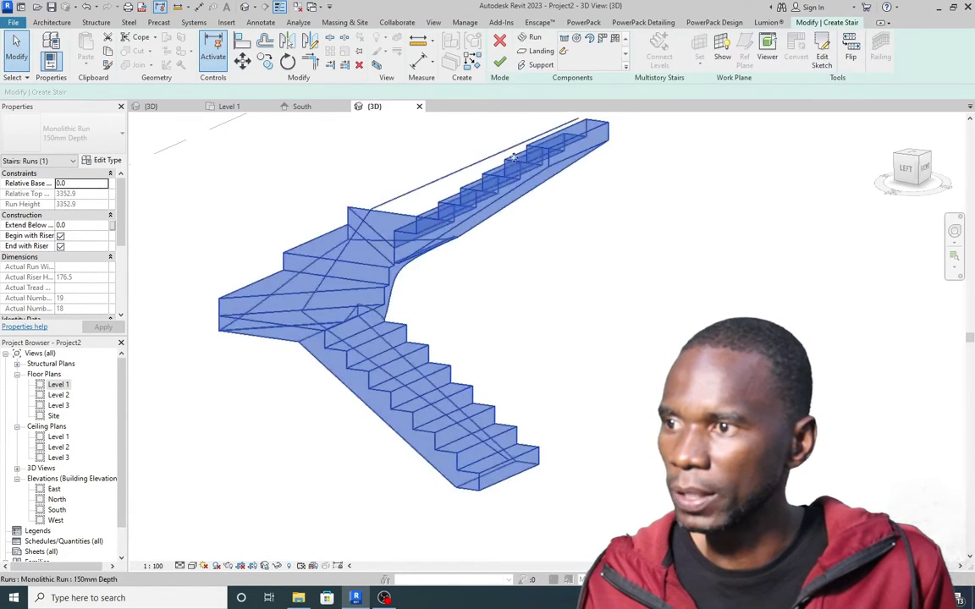
Set the underside surface of the 150mm Depth monolithic run type to Stepped and finish editing the stair.
left_click(100, 162)
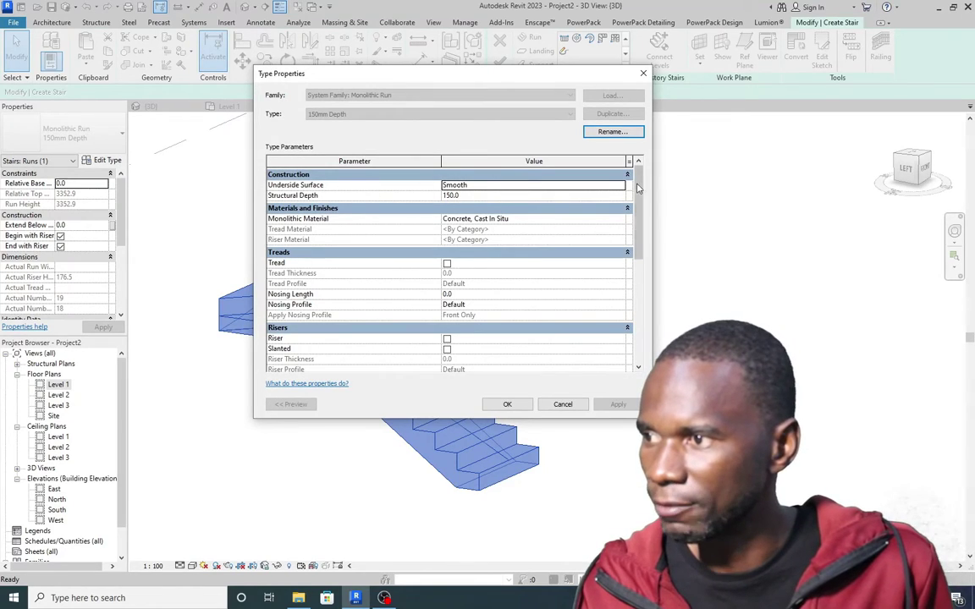
left_click(620, 185)
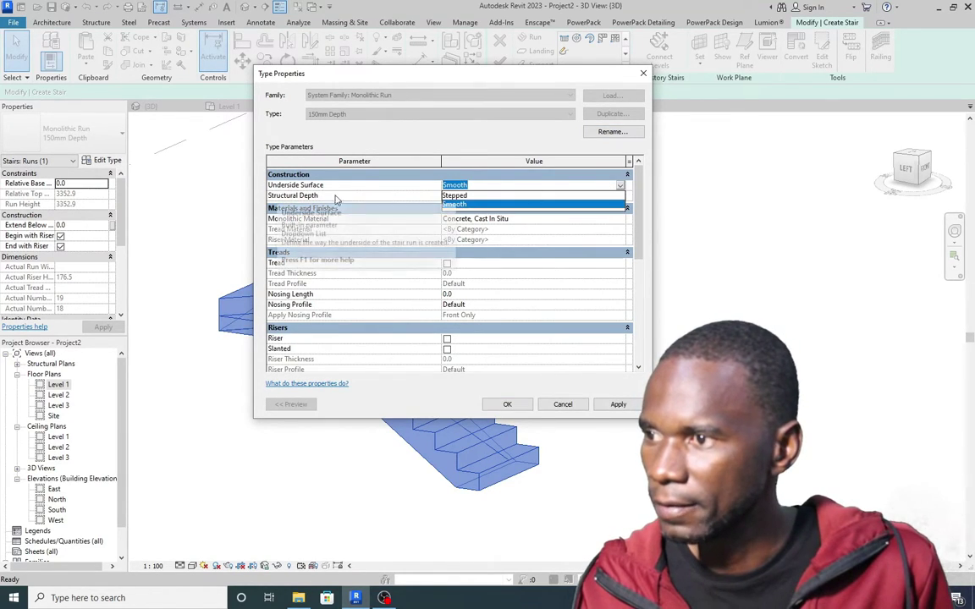
left_click(461, 195)
left_click(608, 405)
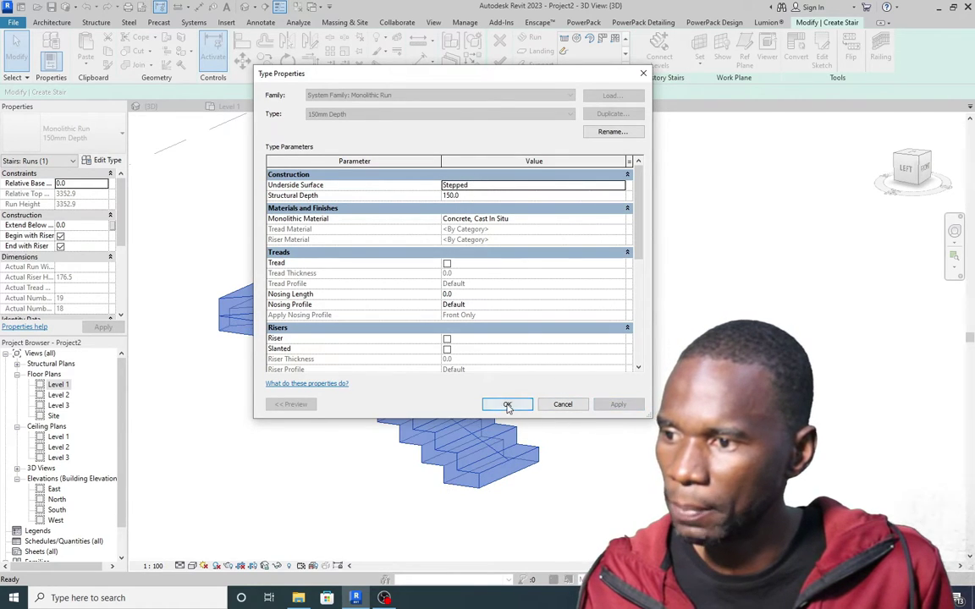
left_click(507, 405)
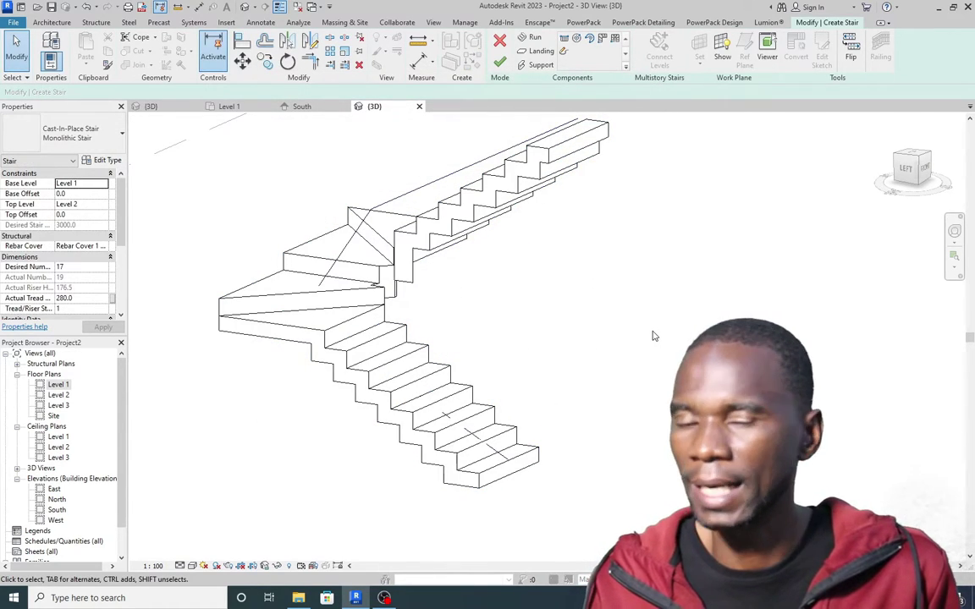
middle_click_drag(535, 315, 535, 212, "shift")
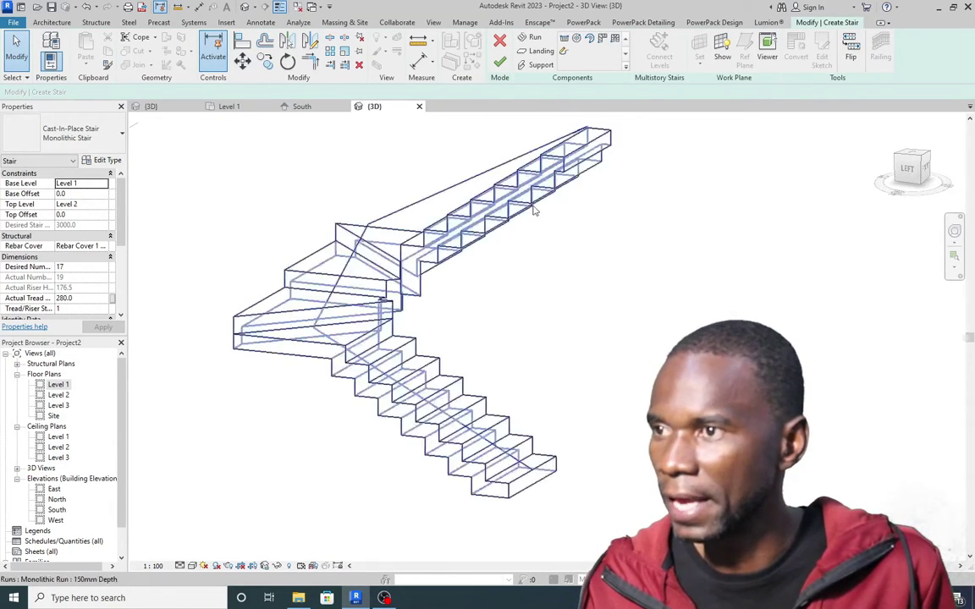
left_click(500, 63)
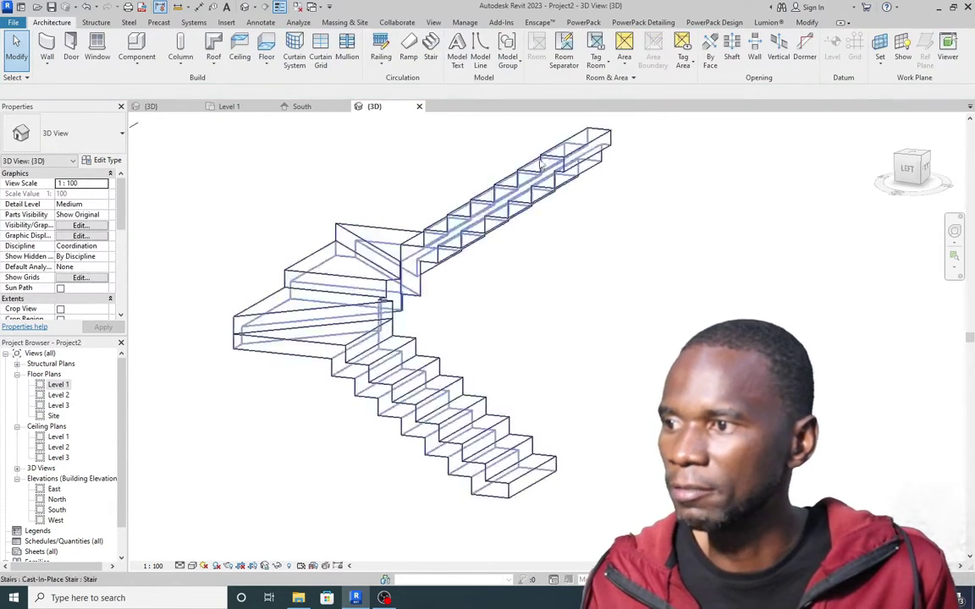
Display the stair with shaded surfaces in the 3D view.
scroll(464, 309, "down", 2)
scroll(448, 244, "up", 2)
scroll(448, 238, "down", 1)
middle_click_drag(566, 220, 528, 289, "shift")
left_click(193, 565)
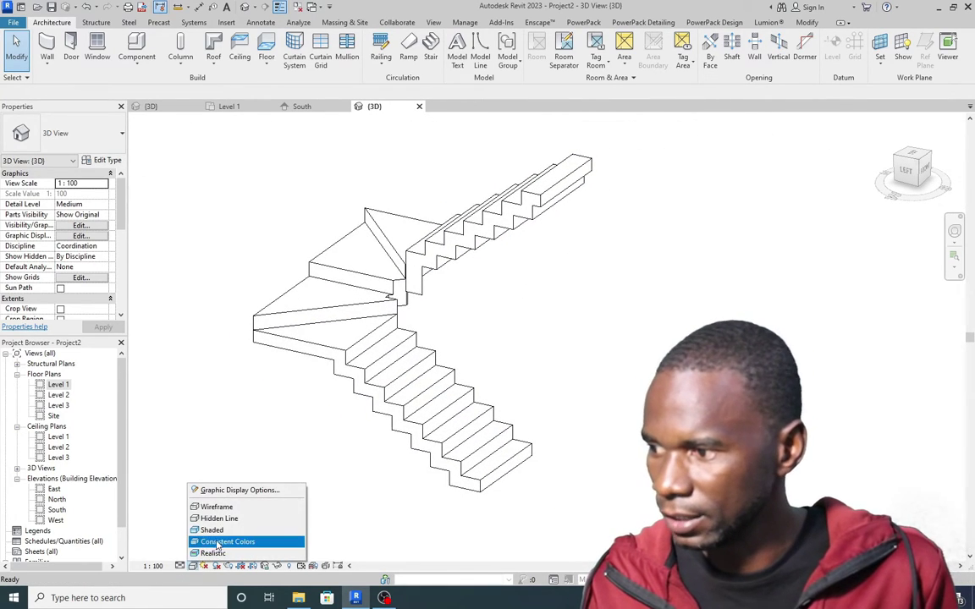
left_click(207, 478)
Examine the stepped underside and the winder turn of the shaded stair from several angles.
middle_click_drag(486, 354, 624, 320, "shift")
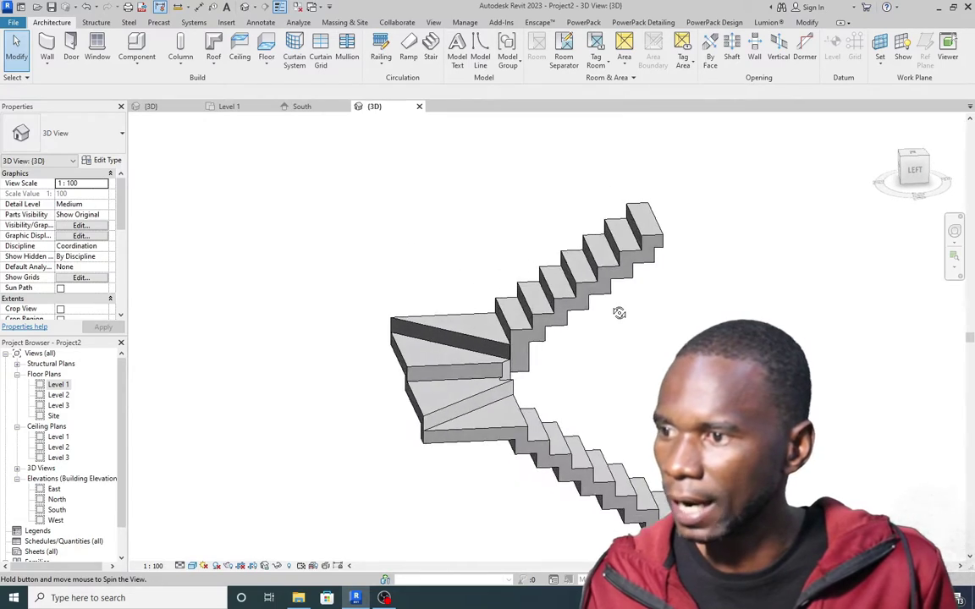
scroll(533, 360, "down", 2)
middle_click_drag(533, 360, 424, 313, "shift")
scroll(362, 291, "up", 2)
scroll(374, 293, "up", 3)
scroll(427, 340, "down", 2)
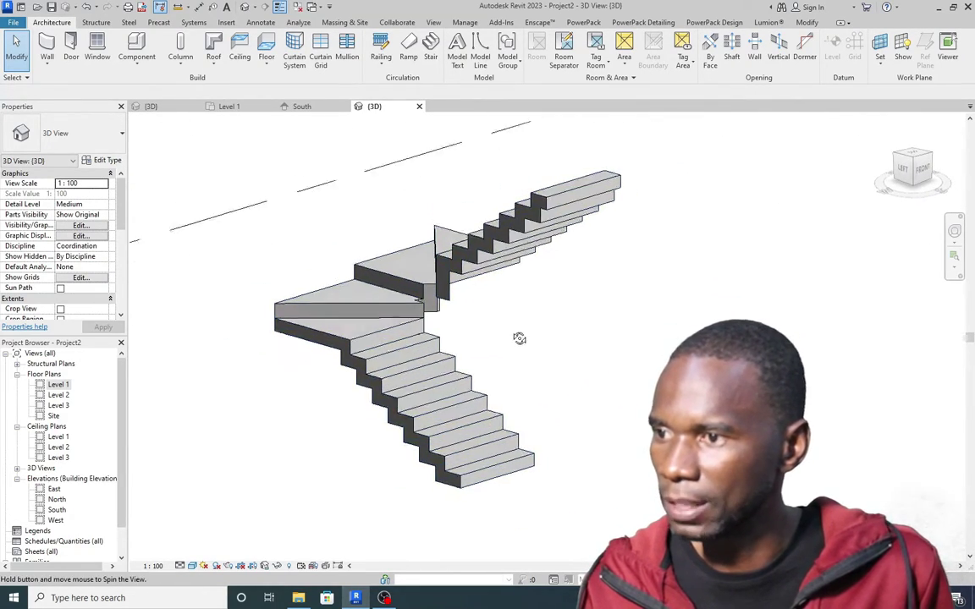
middle_click_drag(519, 335, 531, 368, "shift")
scroll(396, 353, "up", 3)
scroll(453, 376, "down", 4)
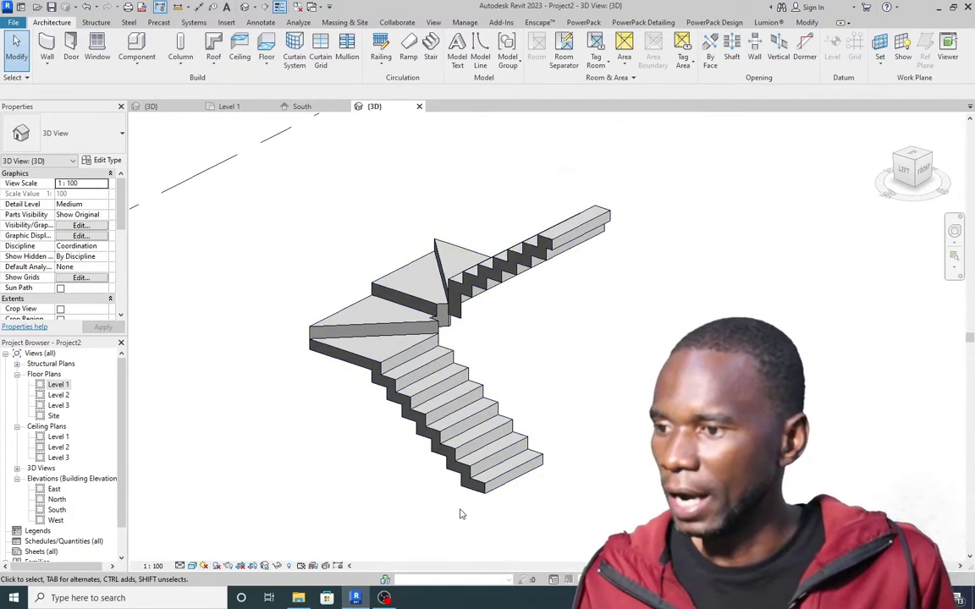
scroll(461, 514, "up", 2)
scroll(458, 491, "down", 3)
scroll(473, 397, "up", 2)
scroll(464, 322, "down", 3)
middle_click_drag(464, 322, 457, 427, "shift")
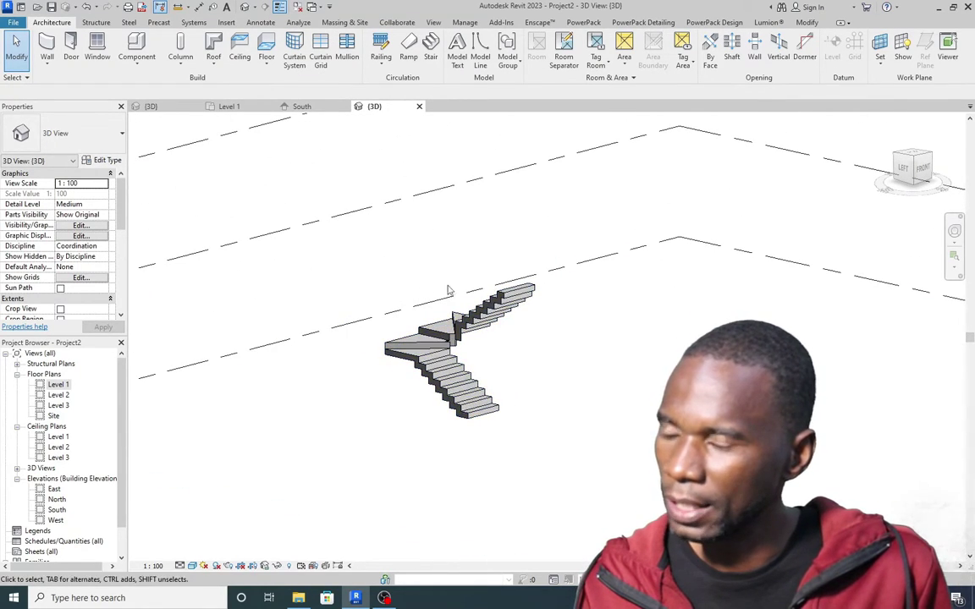
scroll(357, 394, "down", 3)
Create a rectangular Generic 150mm floor of about 4200 by 4600 mm around the stair on Level 1.
double_click(58, 384)
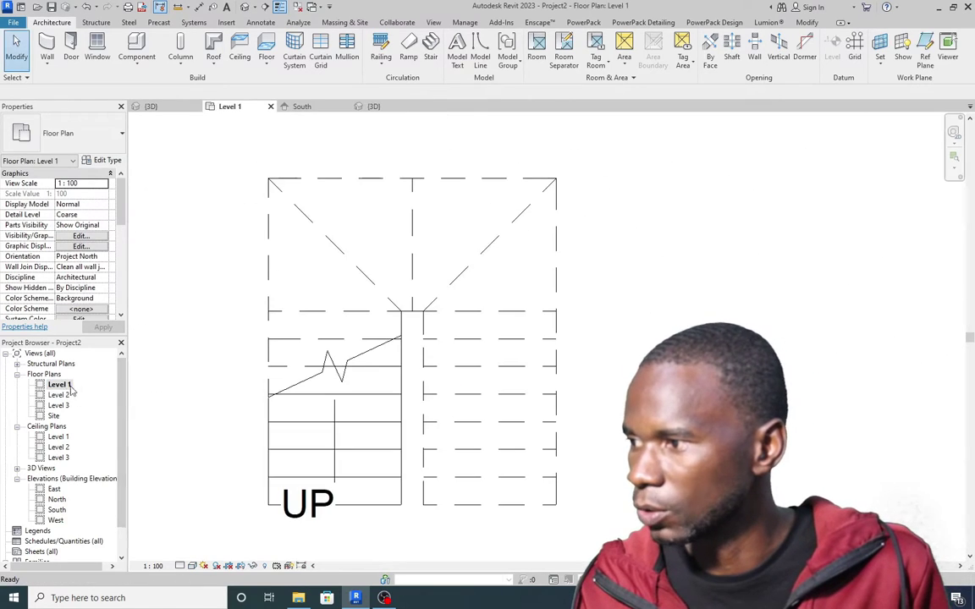
scroll(385, 330, "up", 1)
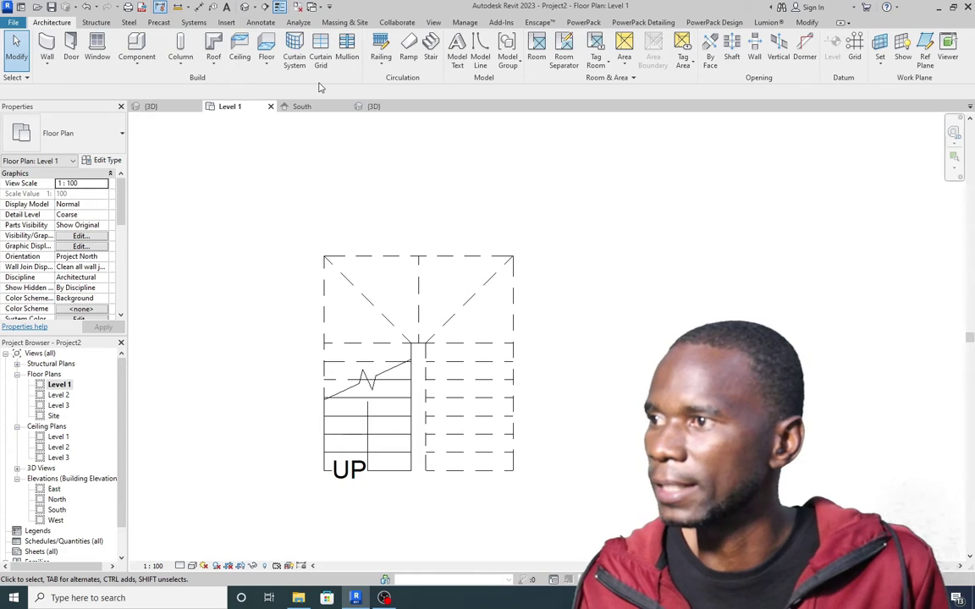
left_click(289, 86)
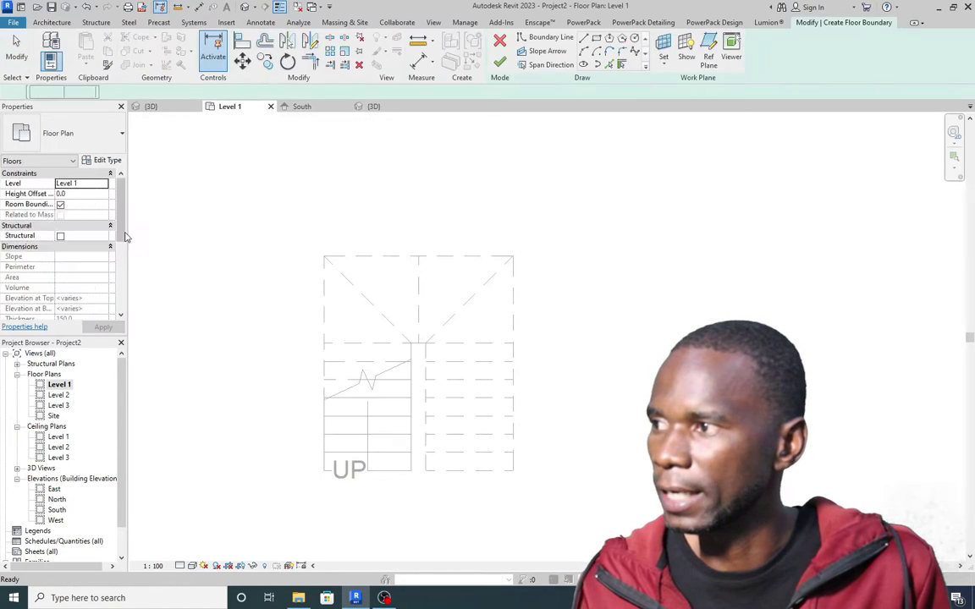
scroll(446, 303, "down", 2)
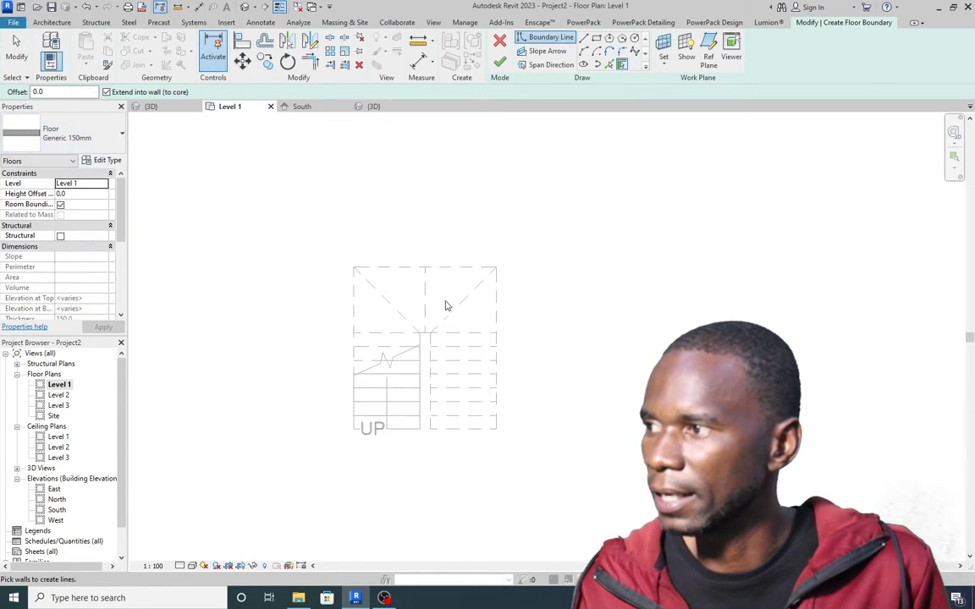
left_click(596, 40)
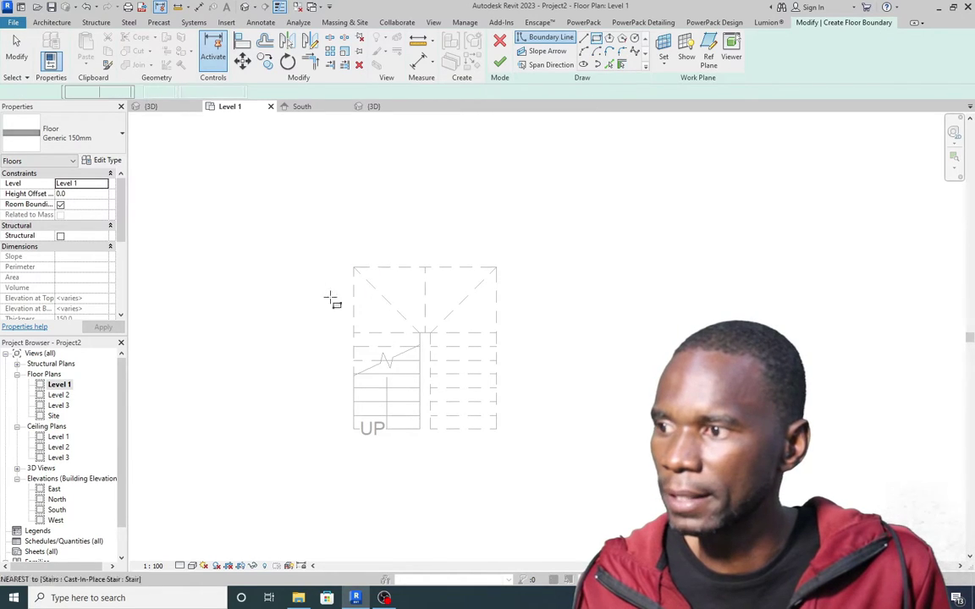
left_click(303, 156)
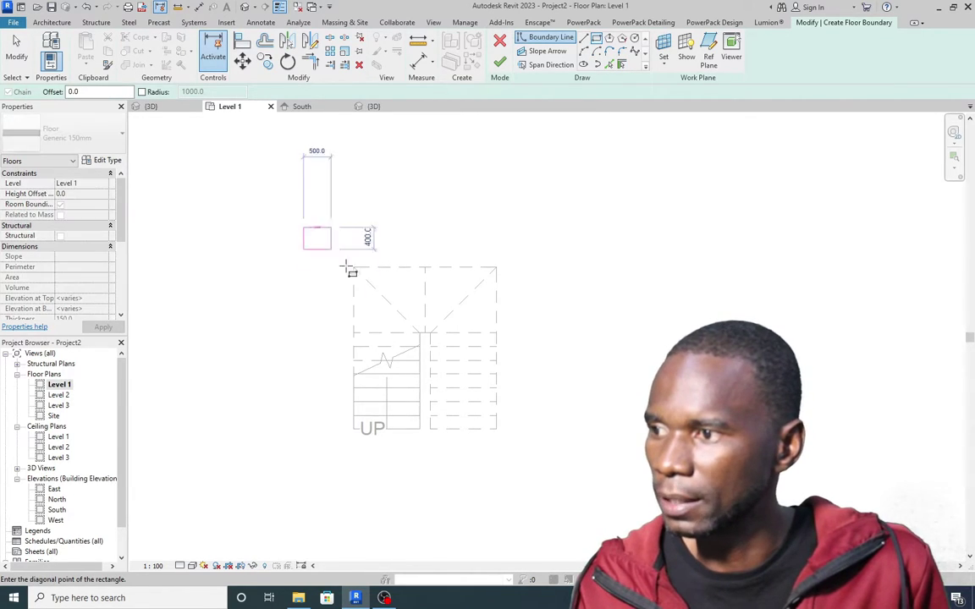
left_click(534, 480)
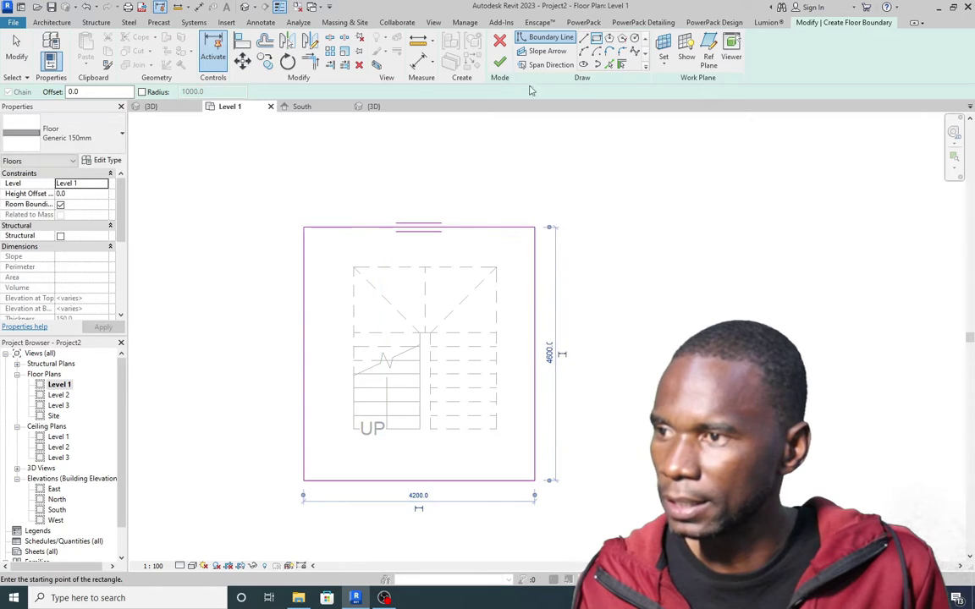
left_click(503, 64)
left_click(178, 381)
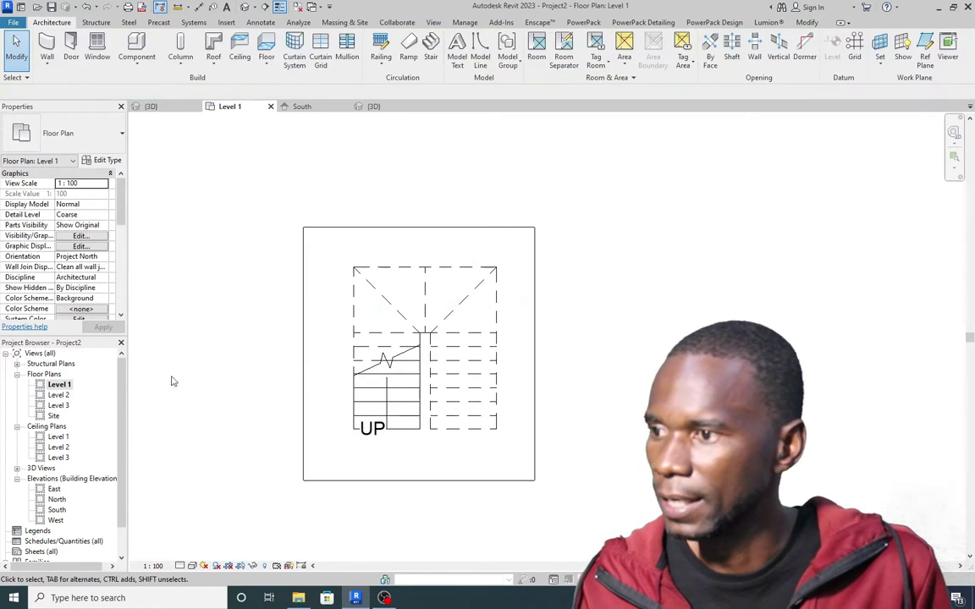
Create a rectangular Generic 150mm floor of 4200 by 4600 mm on Level 2, matching the outline of the Level 1 floor.
double_click(59, 395)
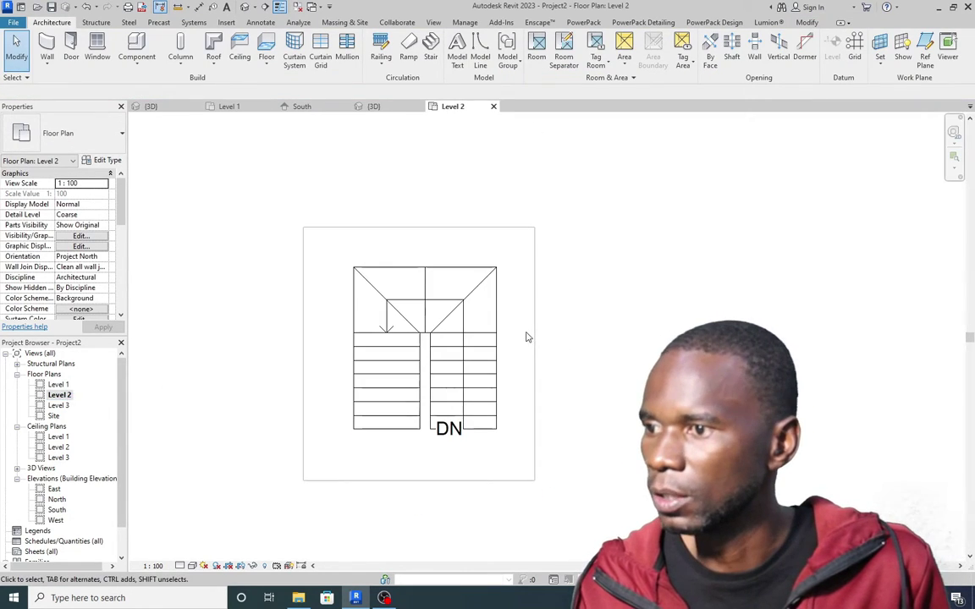
left_click(266, 65)
left_click(280, 87)
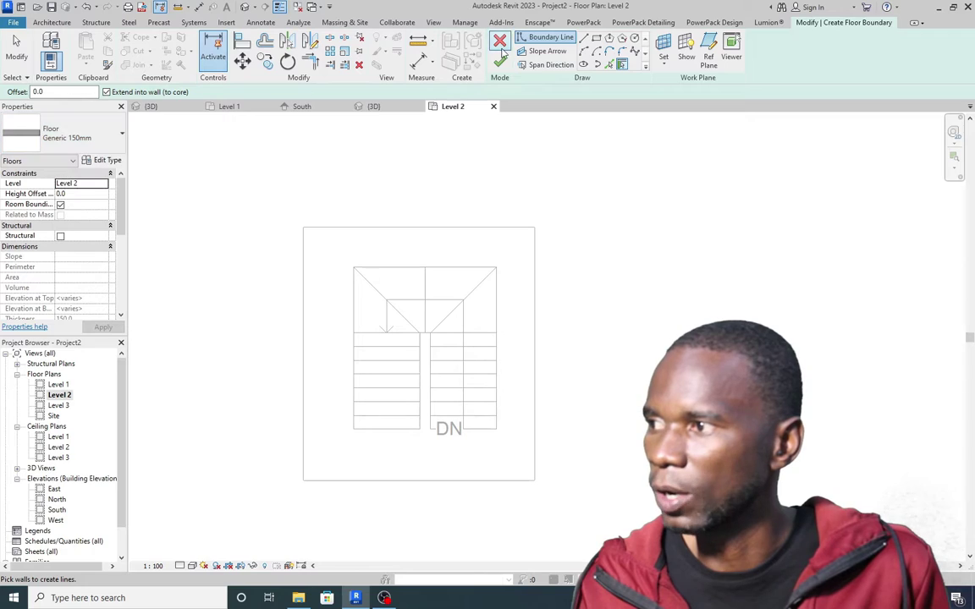
left_click(596, 40)
left_click(304, 227)
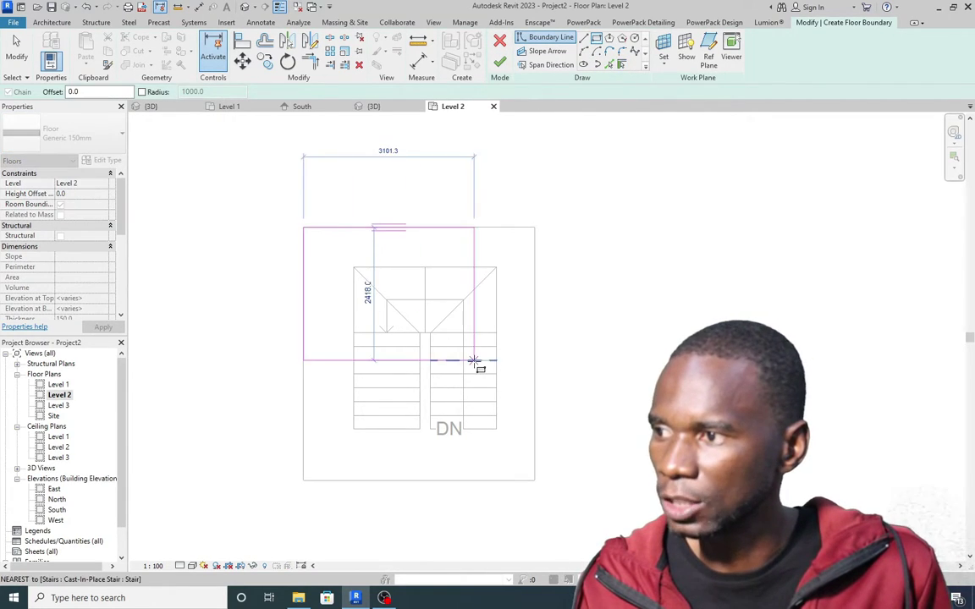
left_click(535, 480)
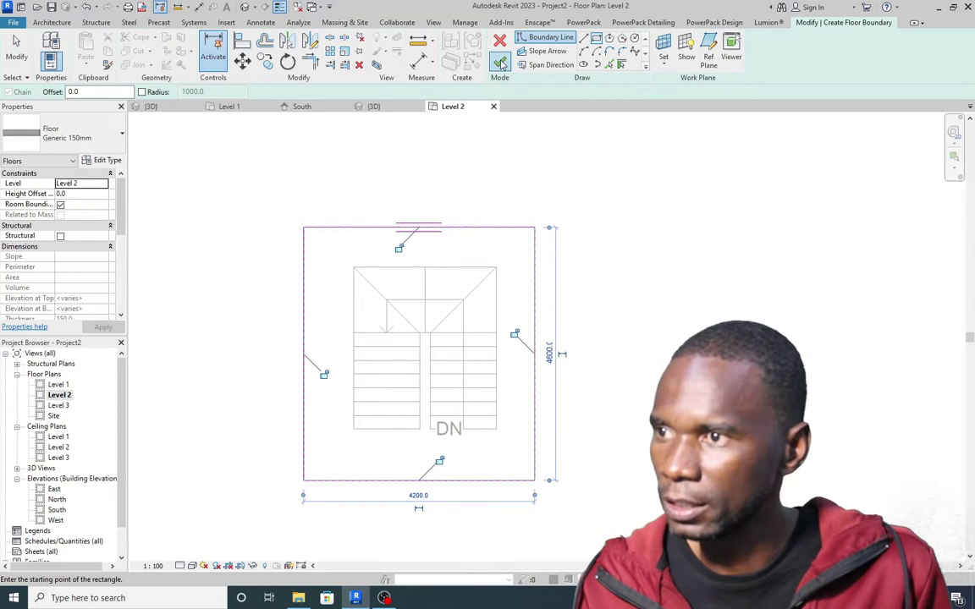
left_click(500, 64)
left_click(550, 297)
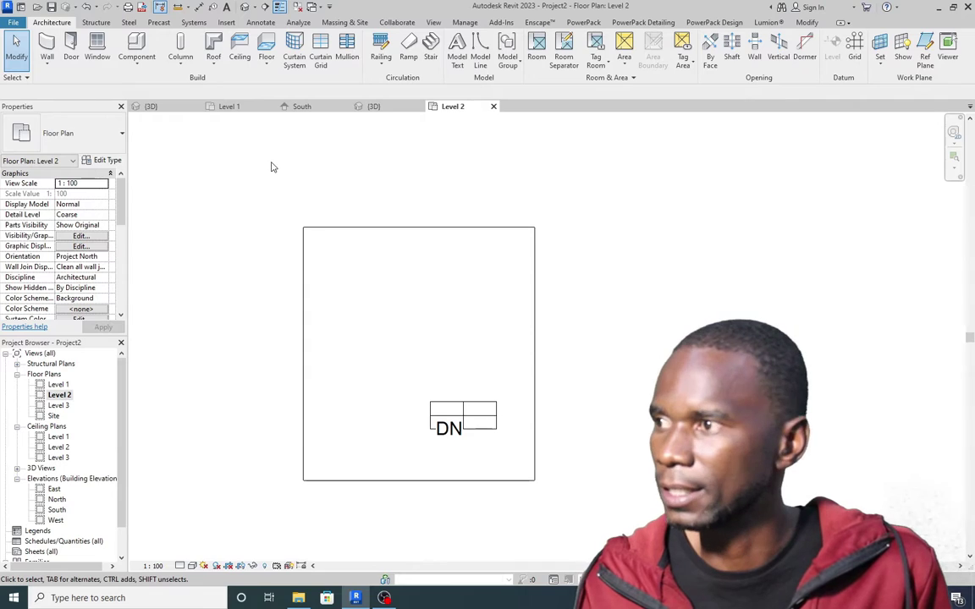
Draw two Generic - 200mm walls on Level 2 along the floor's north edge (4200 mm) and east edge (4600 mm).
left_click(48, 67)
left_click(53, 143)
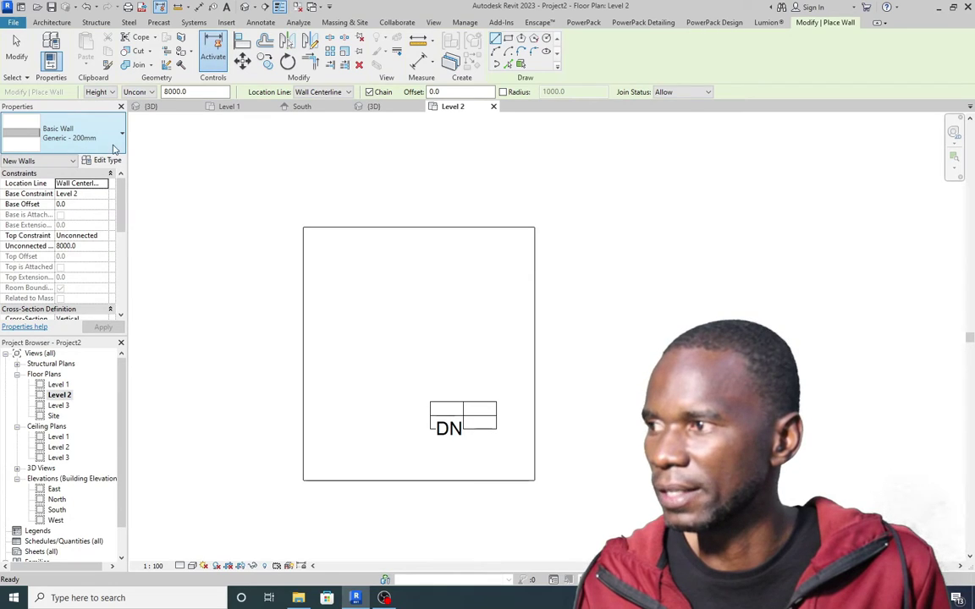
left_click(303, 227)
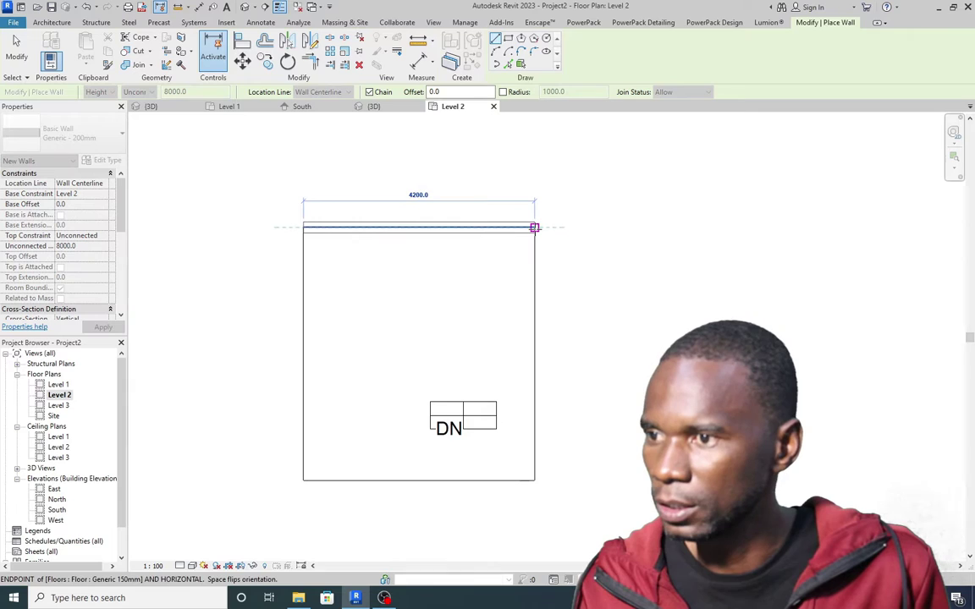
left_click(534, 227)
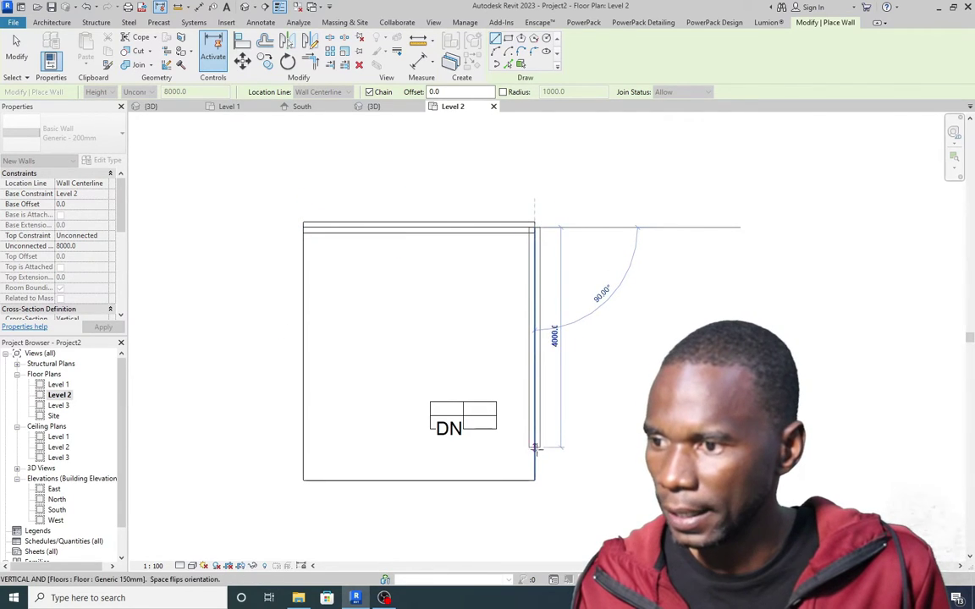
left_click(534, 480)
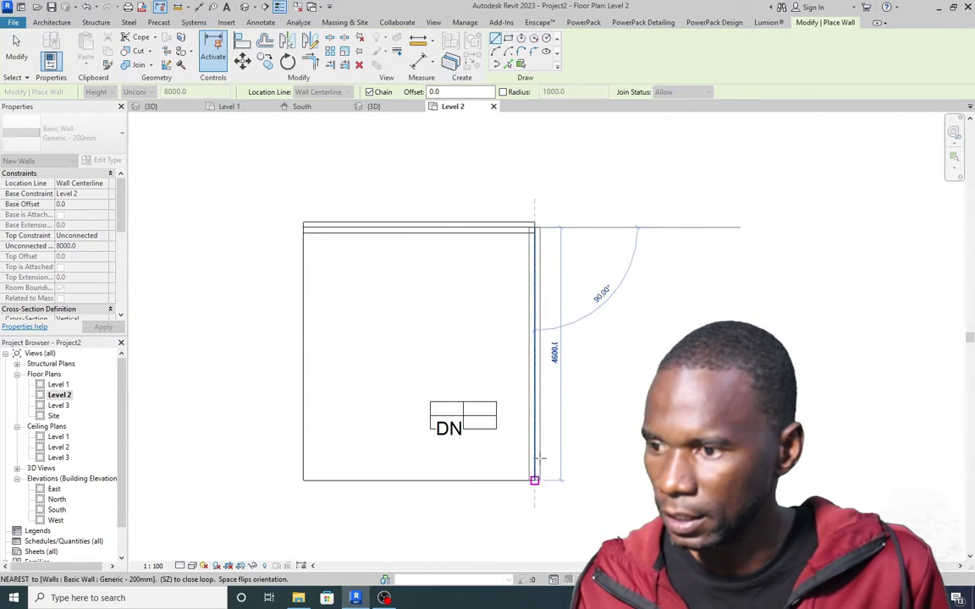
right_click(601, 208)
left_click(627, 215)
right_click(573, 188)
left_click(601, 195)
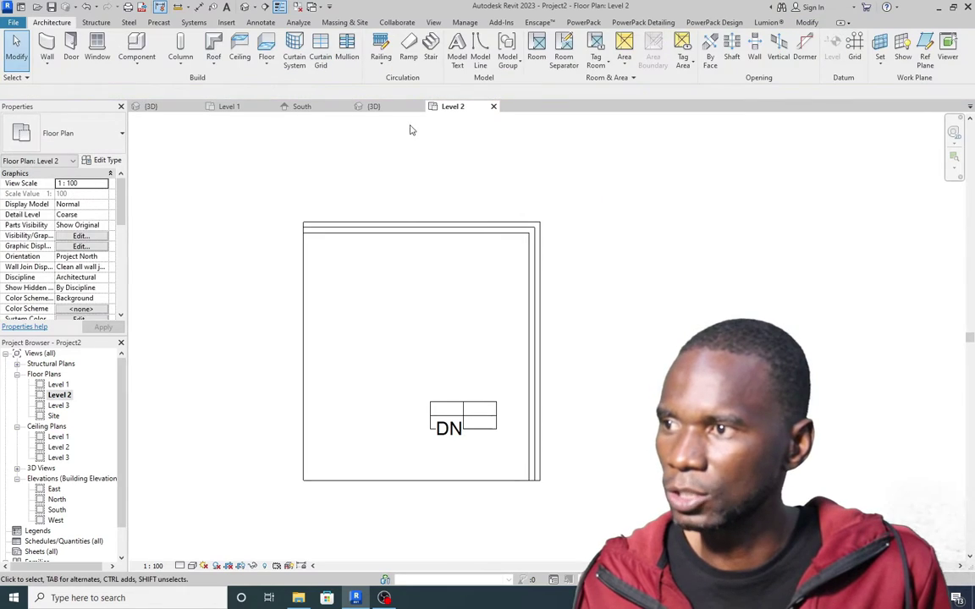
In the 3D view, set both walls' base constraint to Level 1 and their top constraint to Level 3.
left_click(378, 107)
scroll(499, 330, "down", 3)
scroll(404, 273, "up", 3)
scroll(436, 287, "up", 2)
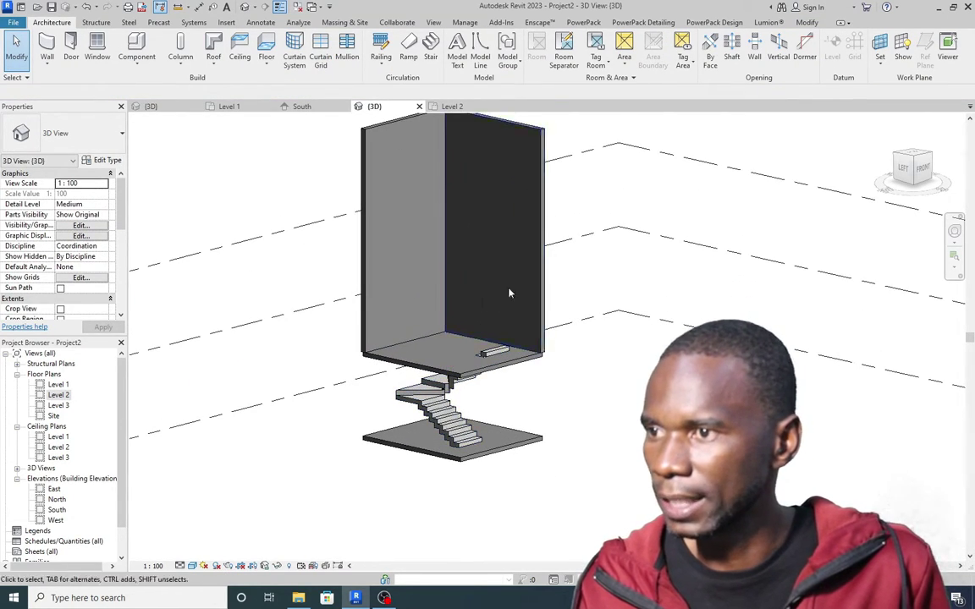
scroll(482, 220, "down", 2)
scroll(486, 170, "down", 1)
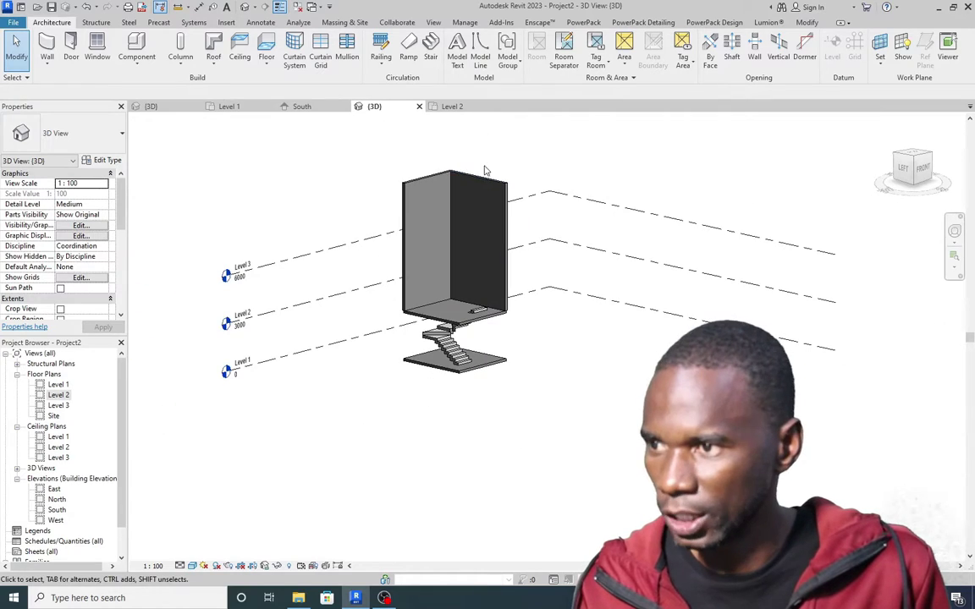
left_click(509, 216)
left_click(426, 177, "ctrl")
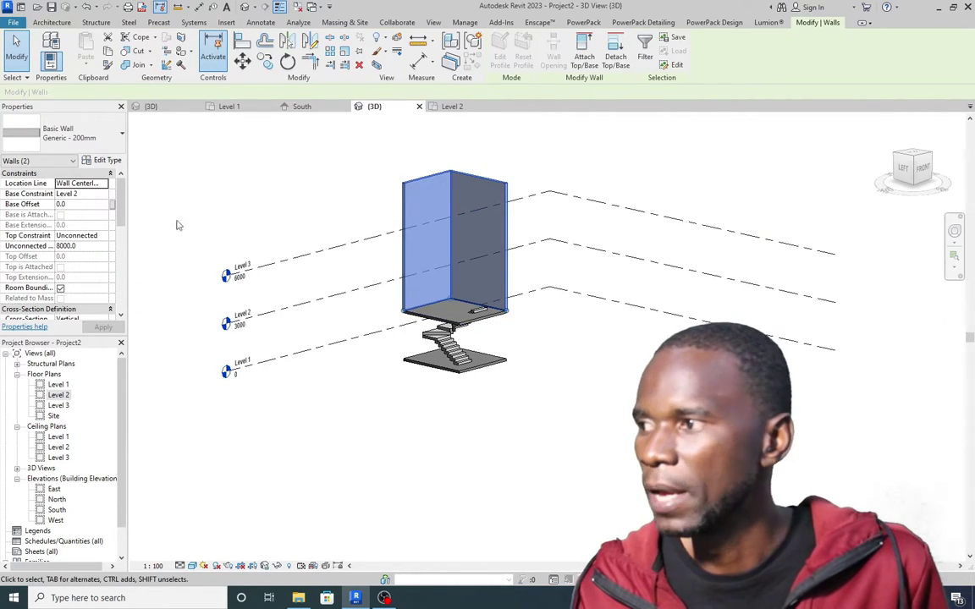
left_click(67, 194)
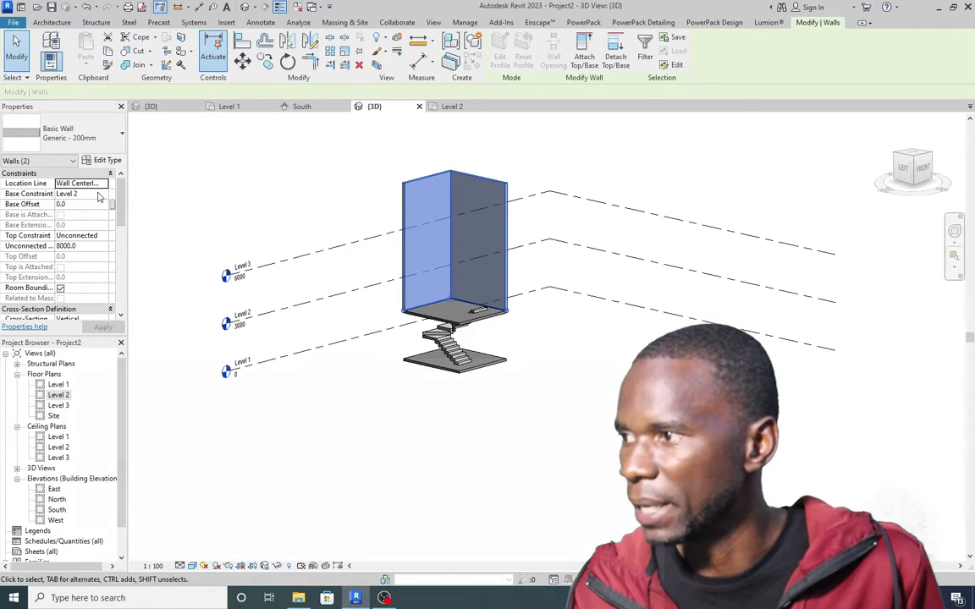
left_click(102, 194)
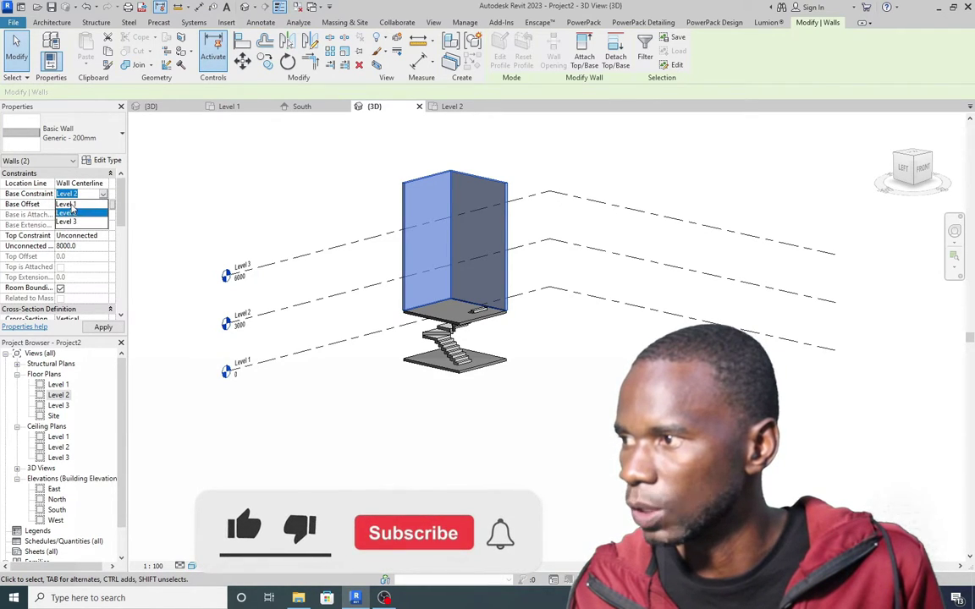
left_click(66, 204)
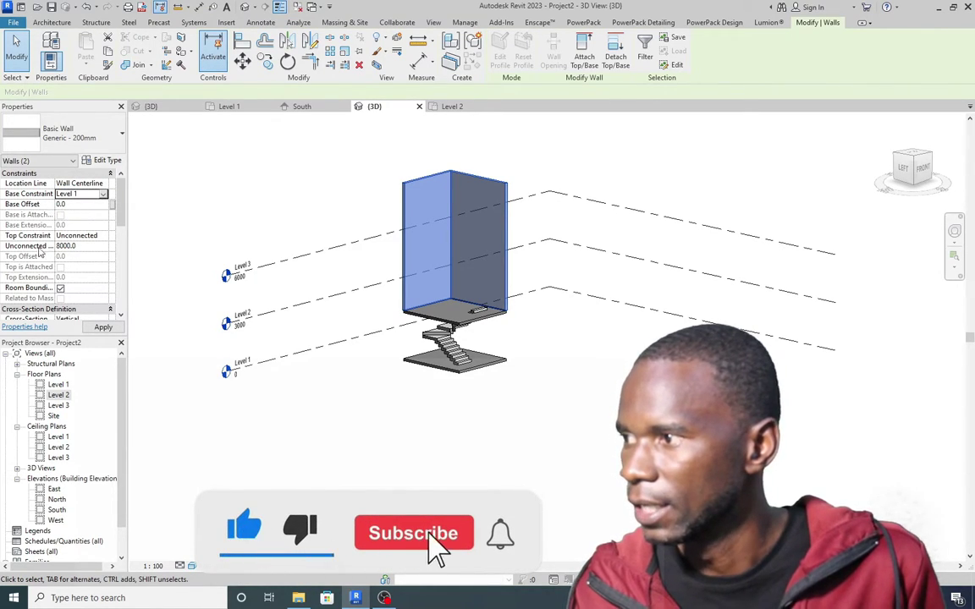
left_click(103, 236)
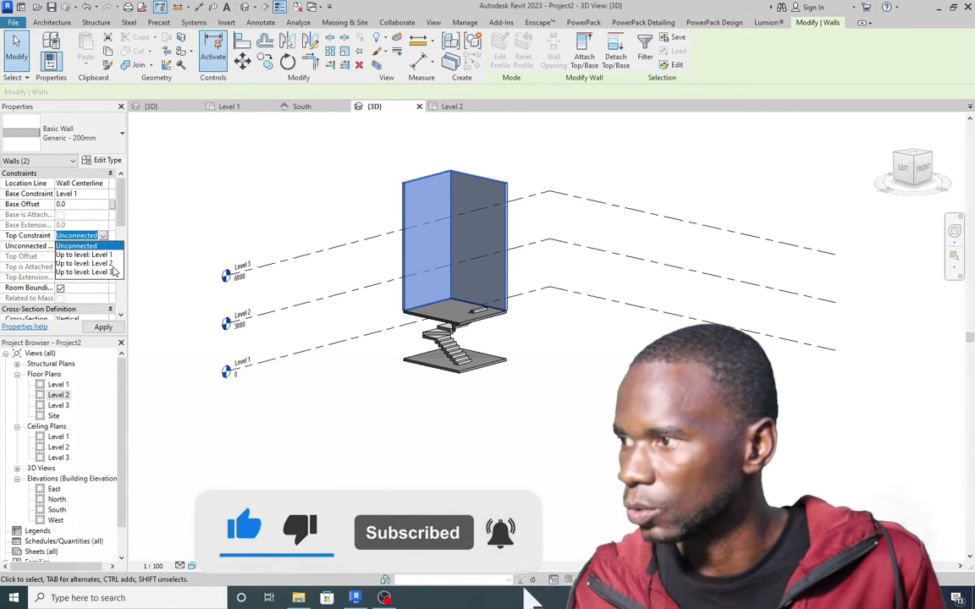
left_click(110, 273)
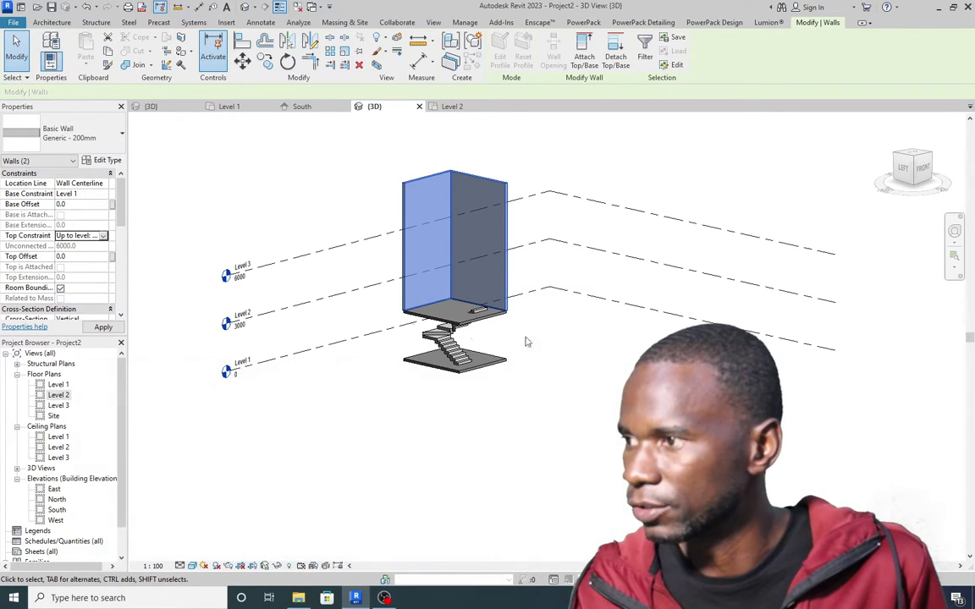
left_click(611, 376)
Open the monolithic stair's run sketch for editing and show it in the Level 1 floor plan.
scroll(486, 318, "up", 5)
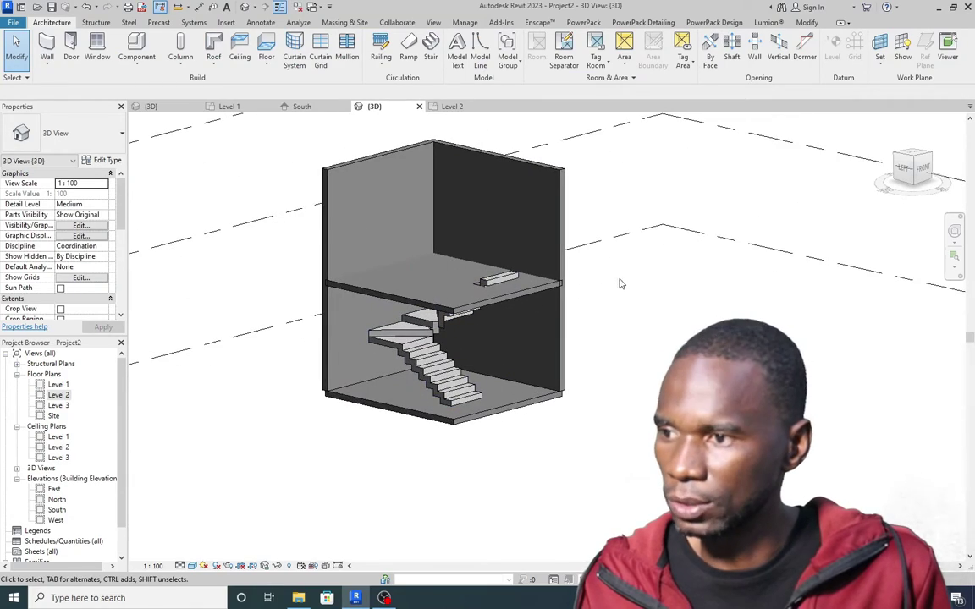
middle_click_drag(611, 222, 630, 254, "shift")
scroll(522, 321, "up", 2)
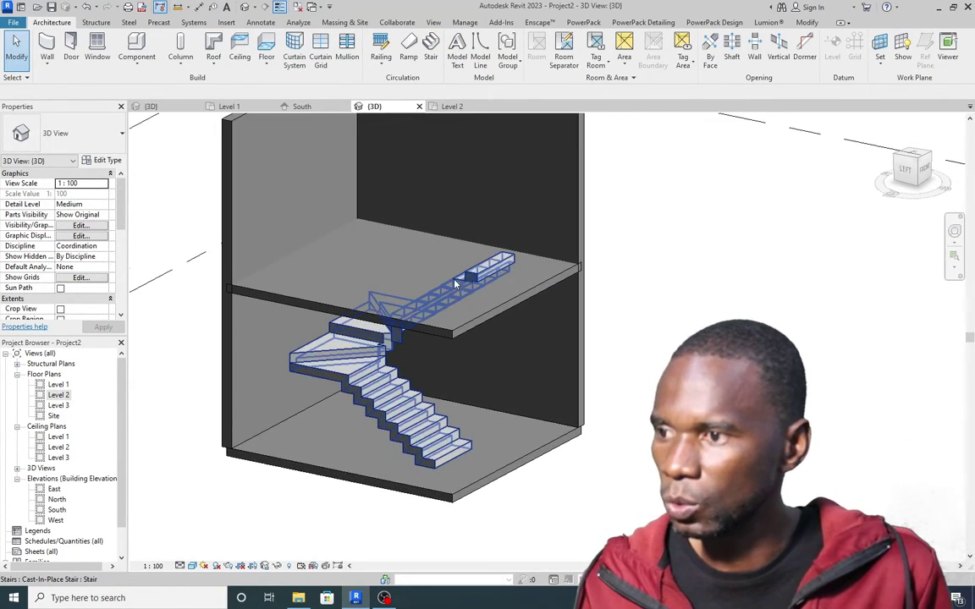
scroll(454, 284, "up", 1)
scroll(443, 250, "down", 1)
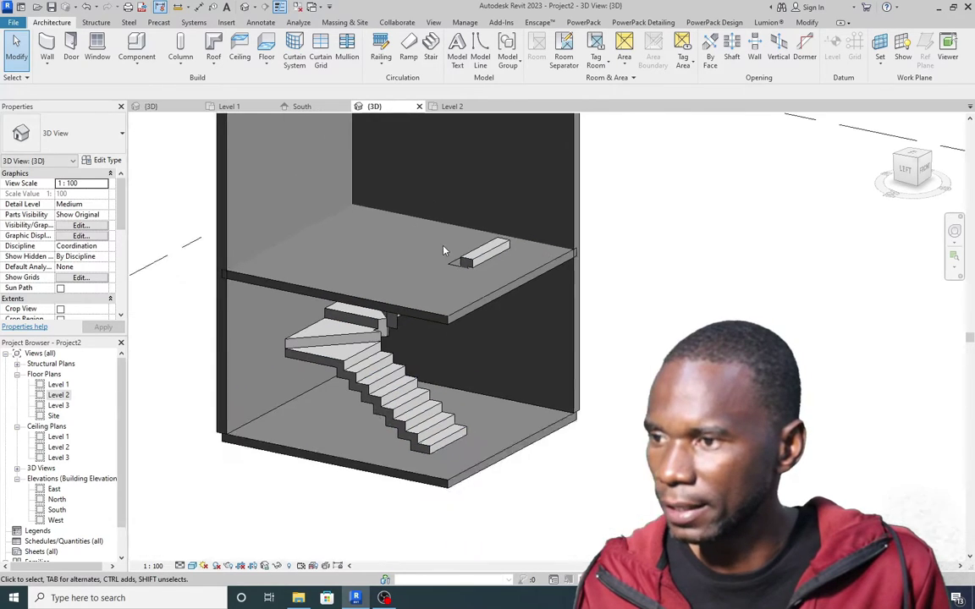
left_click(470, 250)
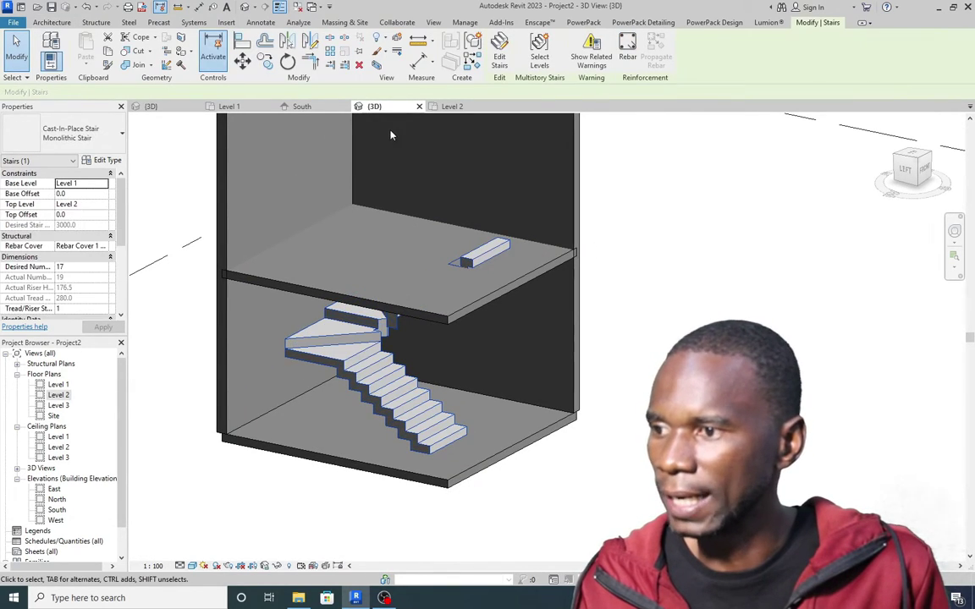
left_click(500, 52)
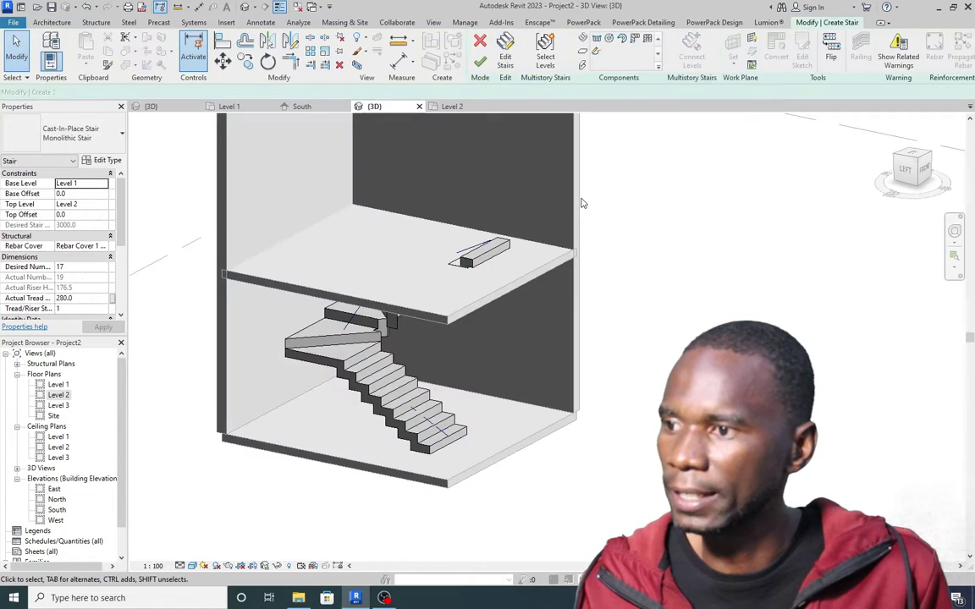
left_click(506, 242)
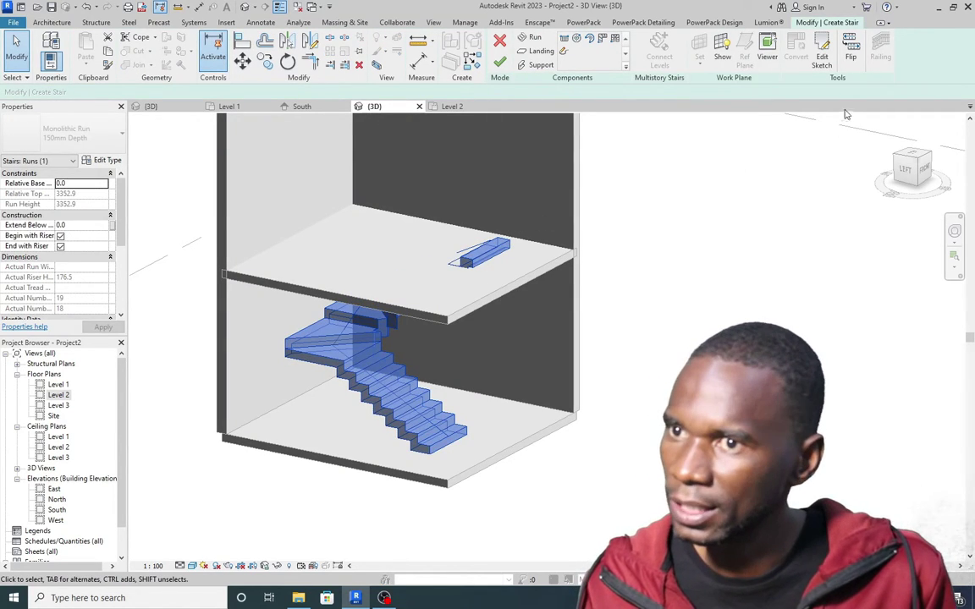
left_click(823, 52)
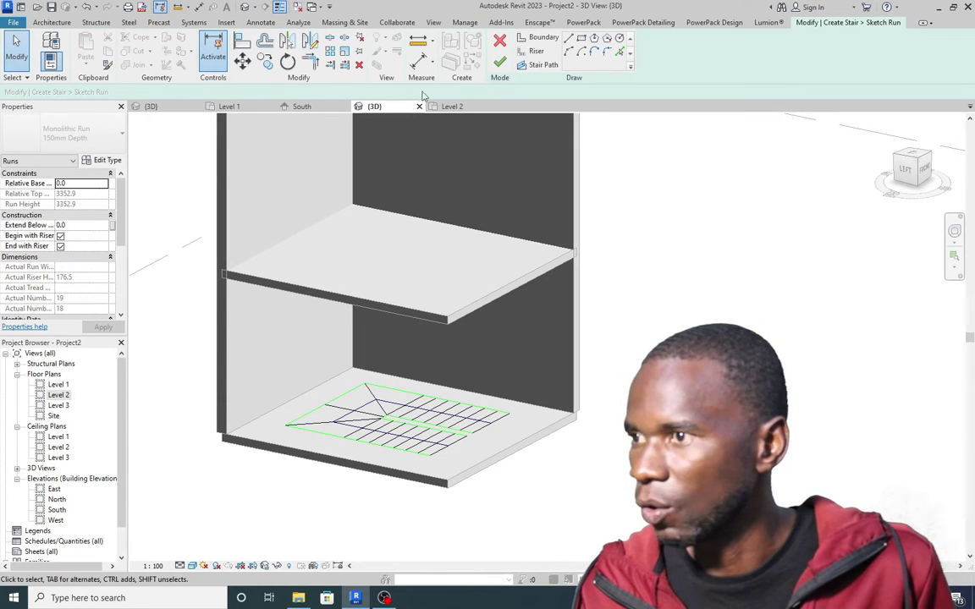
left_click(228, 107)
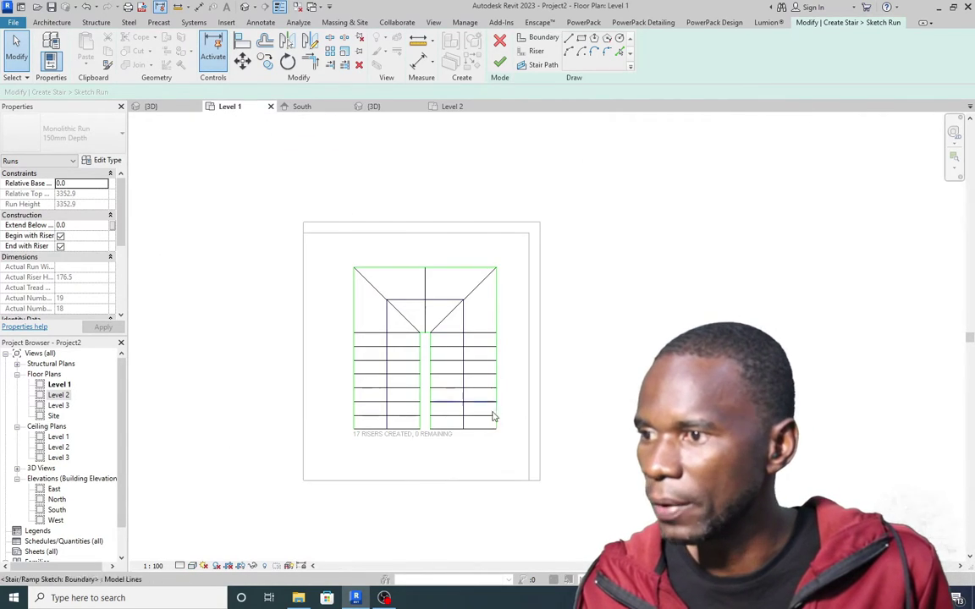
Trim both boundary lines and the stair path of the east flight back to its second-to-last riser.
scroll(453, 446, "up", 2)
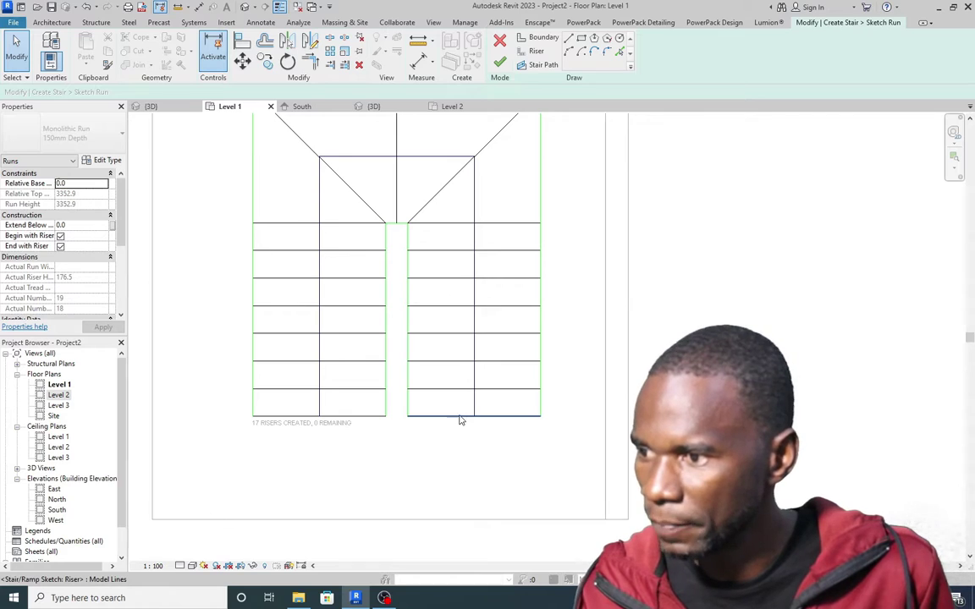
scroll(461, 421, "up", 1)
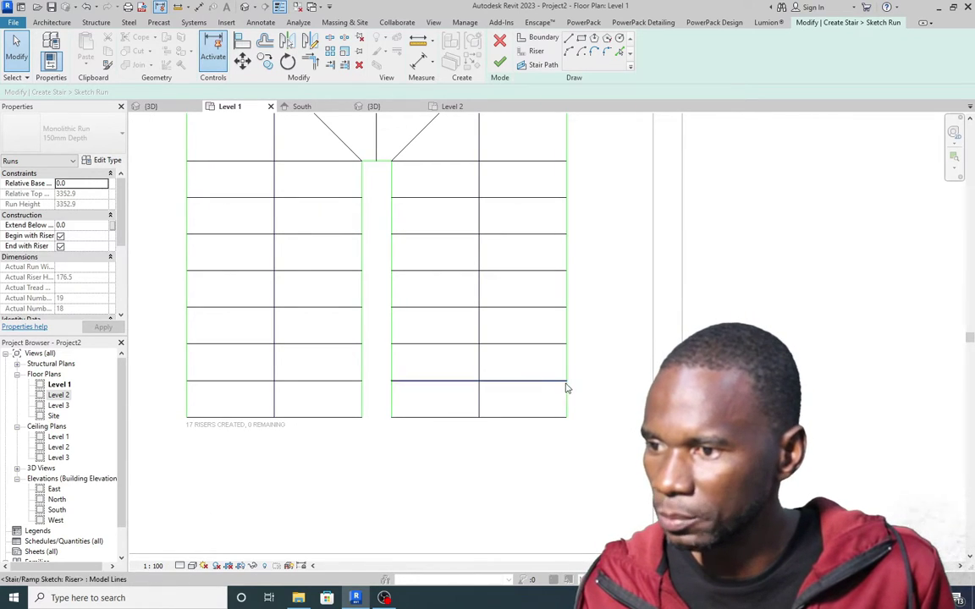
scroll(507, 417, "up", 1)
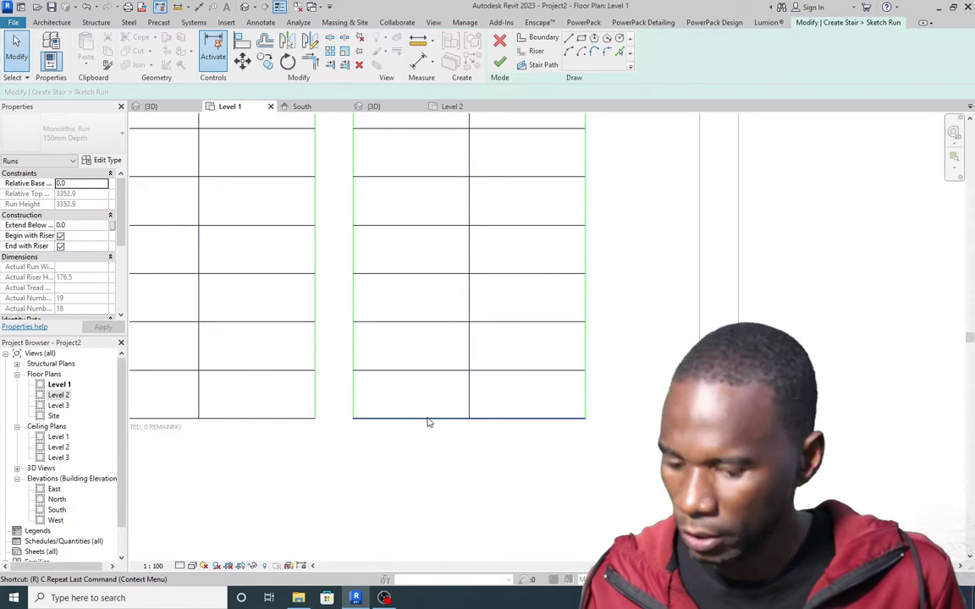
scroll(410, 366, "down", 1)
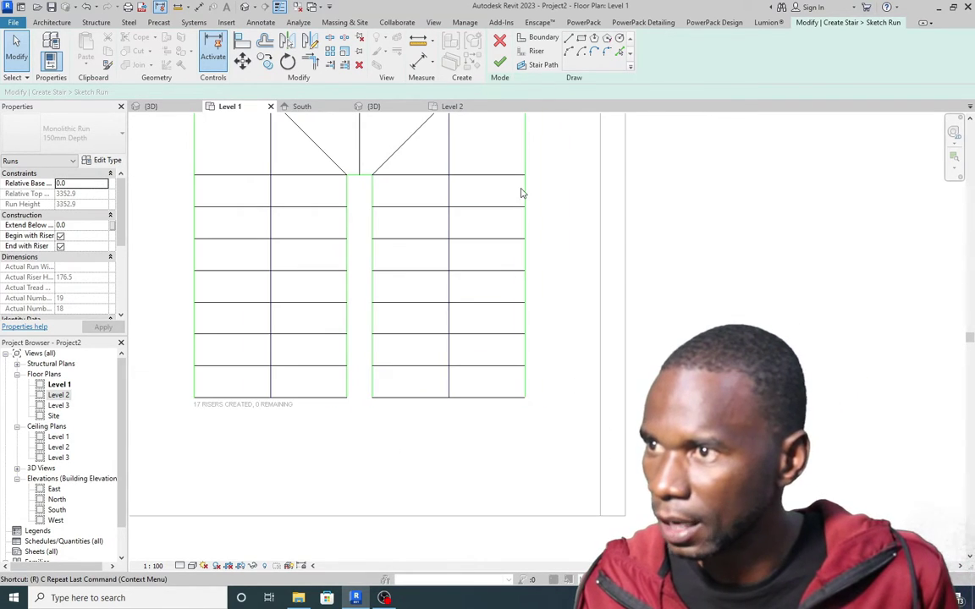
key("t")
key("r")
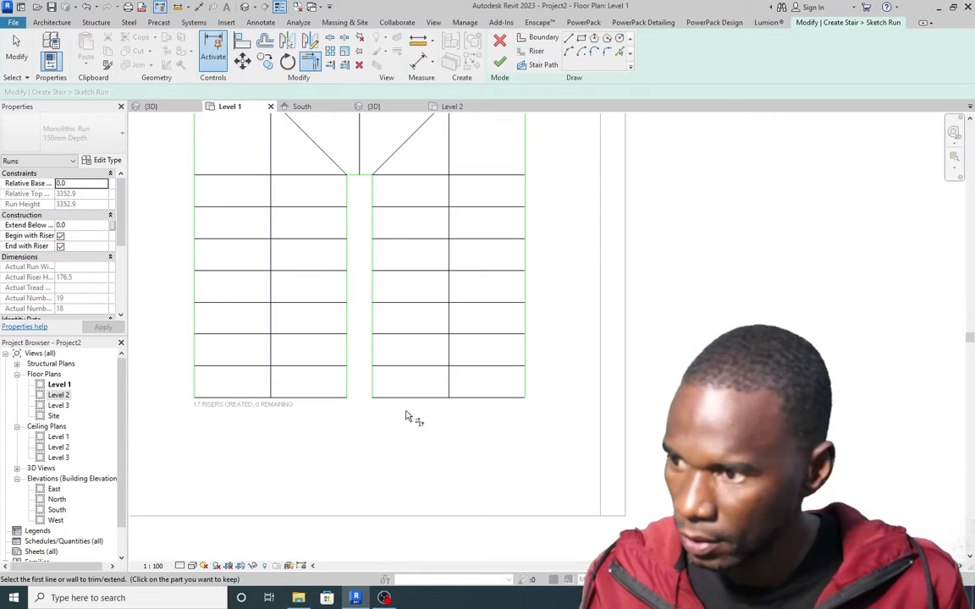
left_click(387, 365)
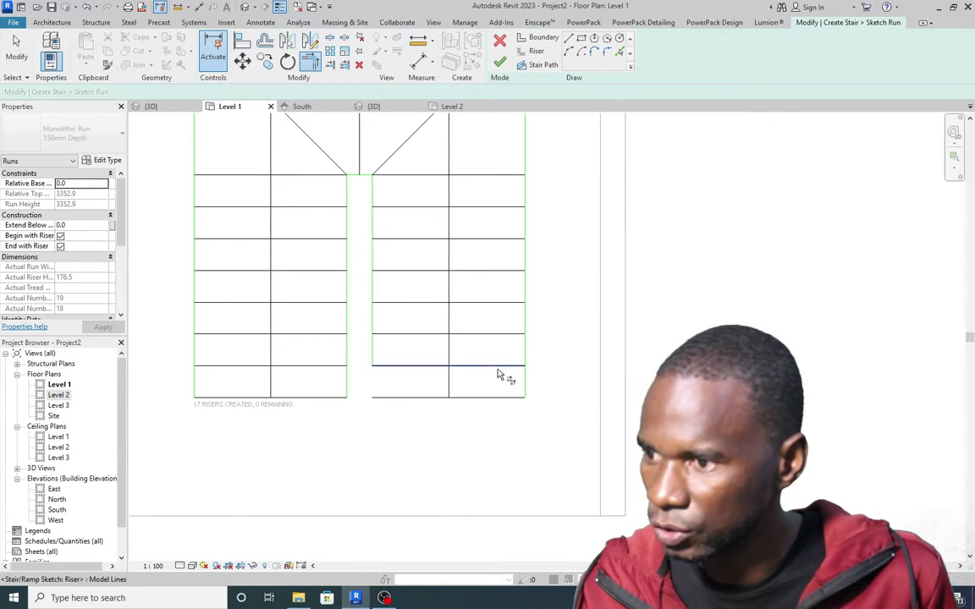
left_click(525, 356)
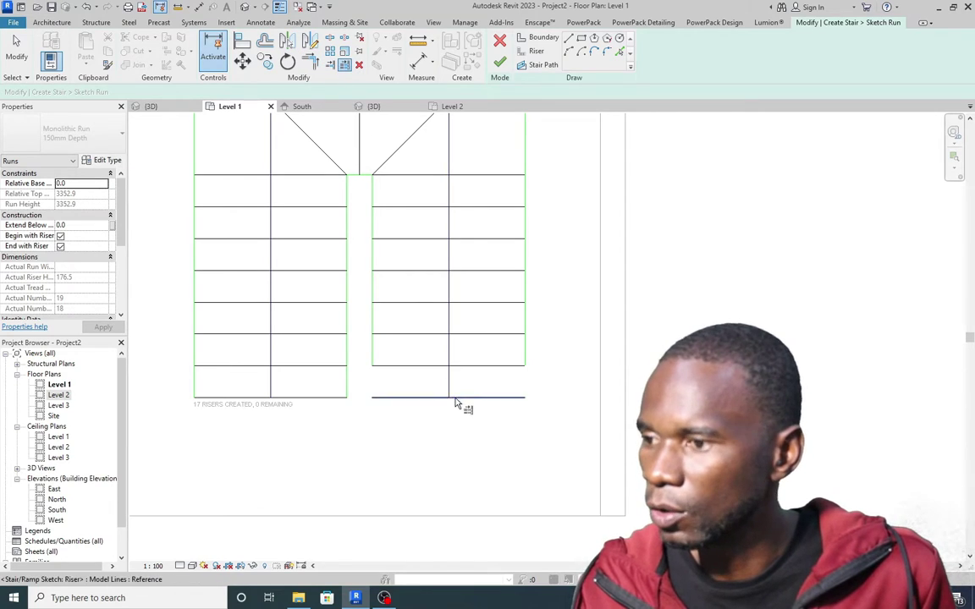
left_click(448, 349)
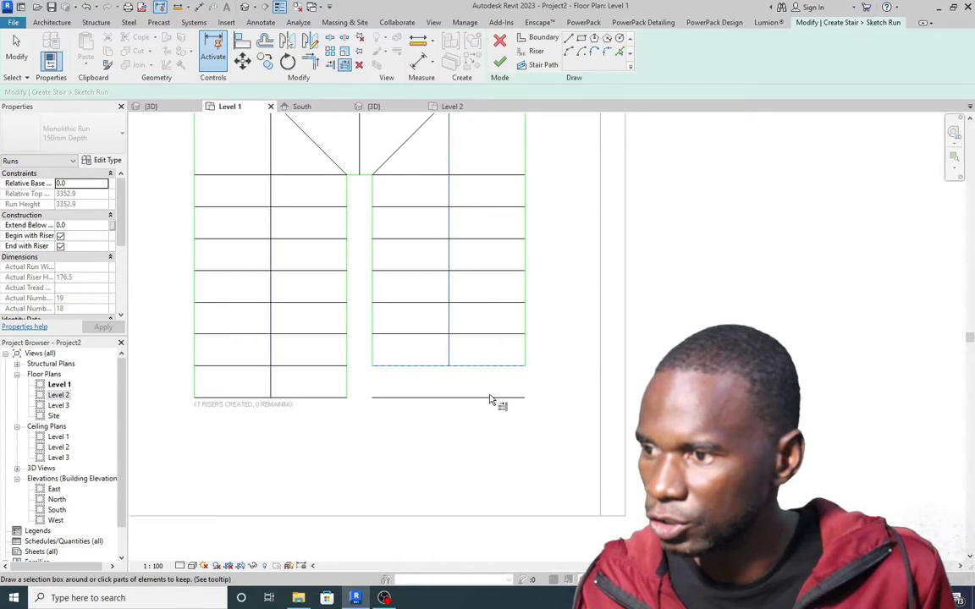
right_click(583, 182)
left_click(592, 184)
Delete the detached last riser line of the east flight and finish the run sketch.
left_click(493, 398)
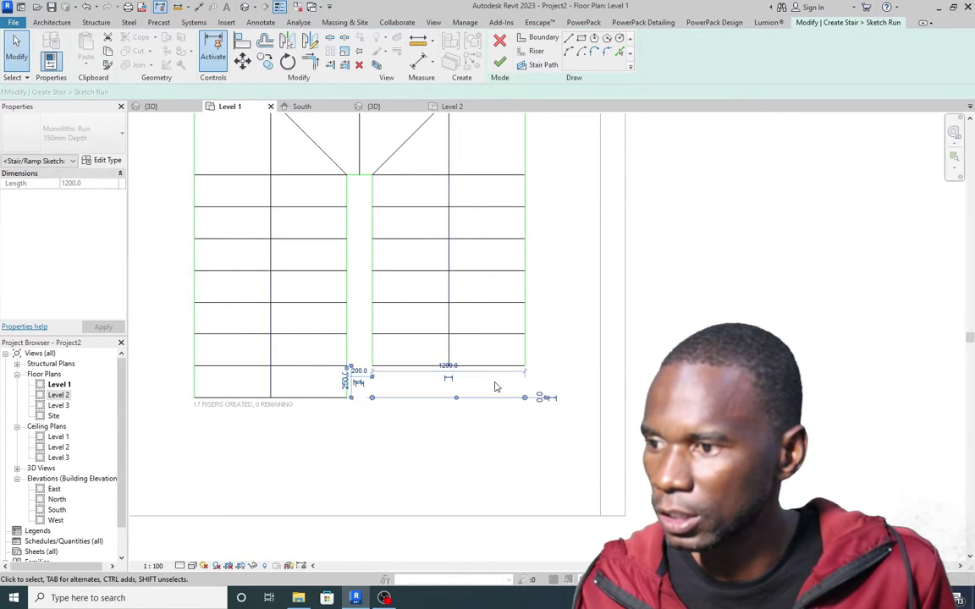
key("Delete")
left_click(499, 61)
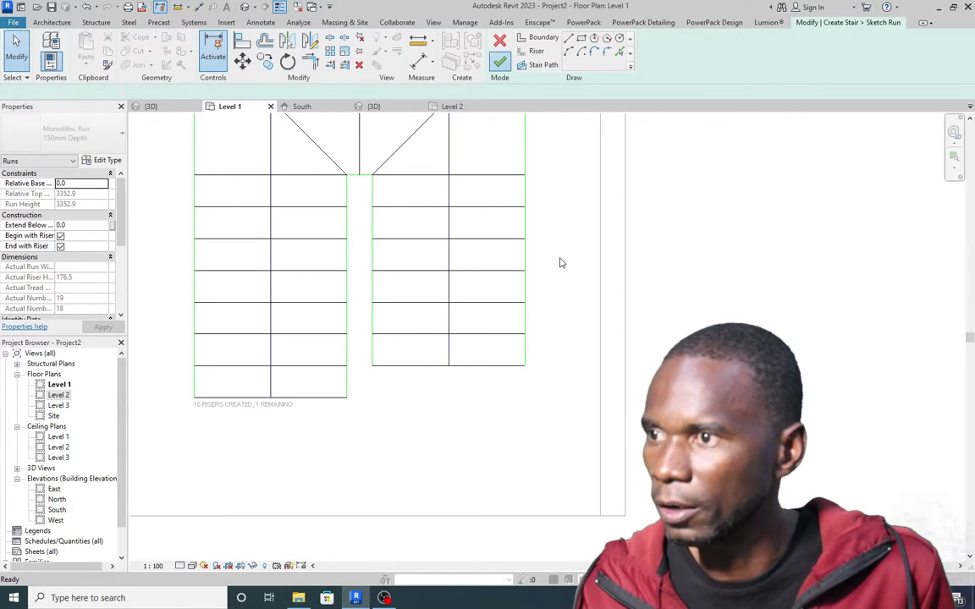
Examine in the 3D view how the shortened stair meets the Level 2 floor.
scroll(581, 269, "down", 2)
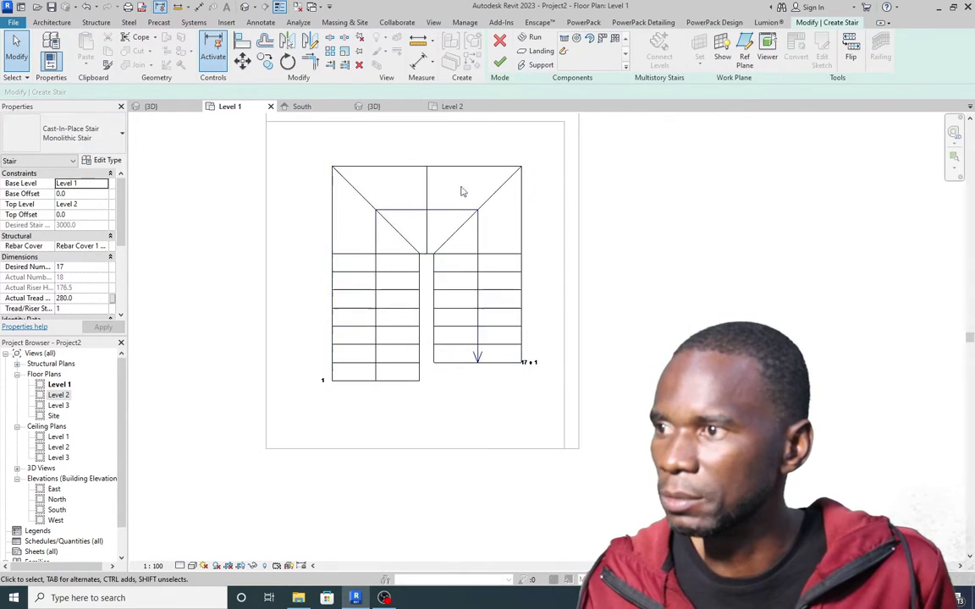
left_click(374, 105)
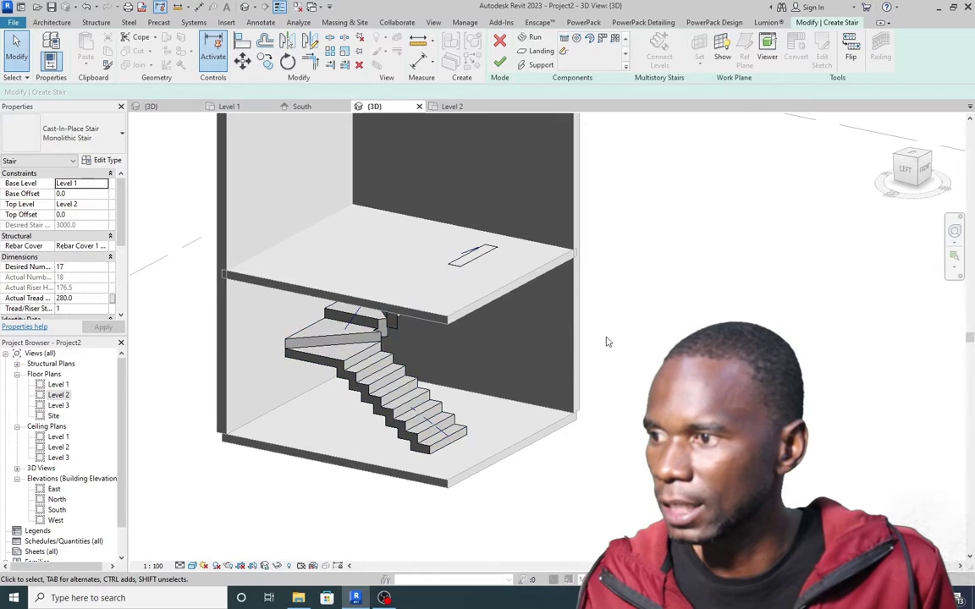
middle_click_drag(605, 341, 602, 366, "shift")
scroll(551, 432, "down", 1)
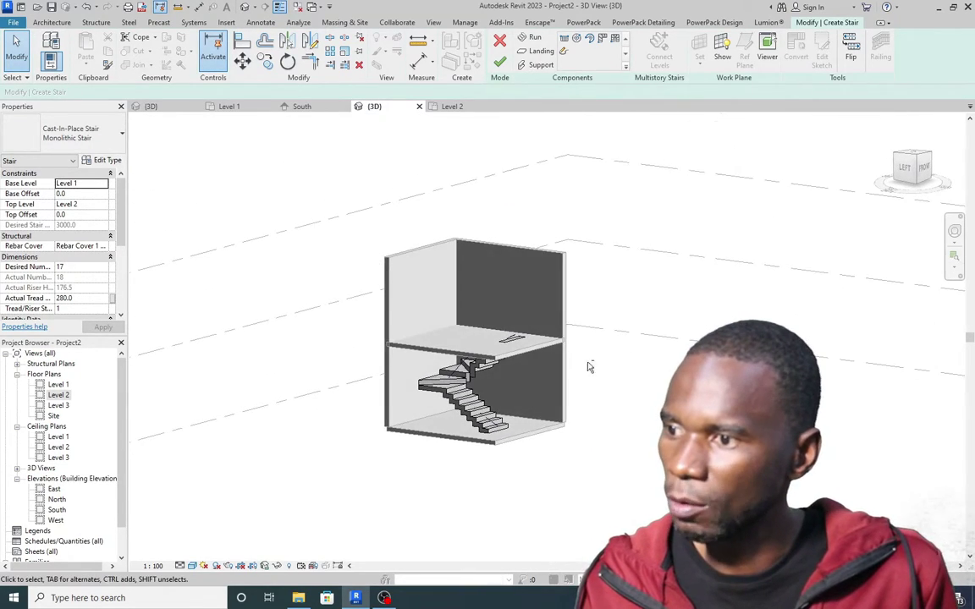
scroll(549, 358, "up", 2)
scroll(489, 461, "up", 2)
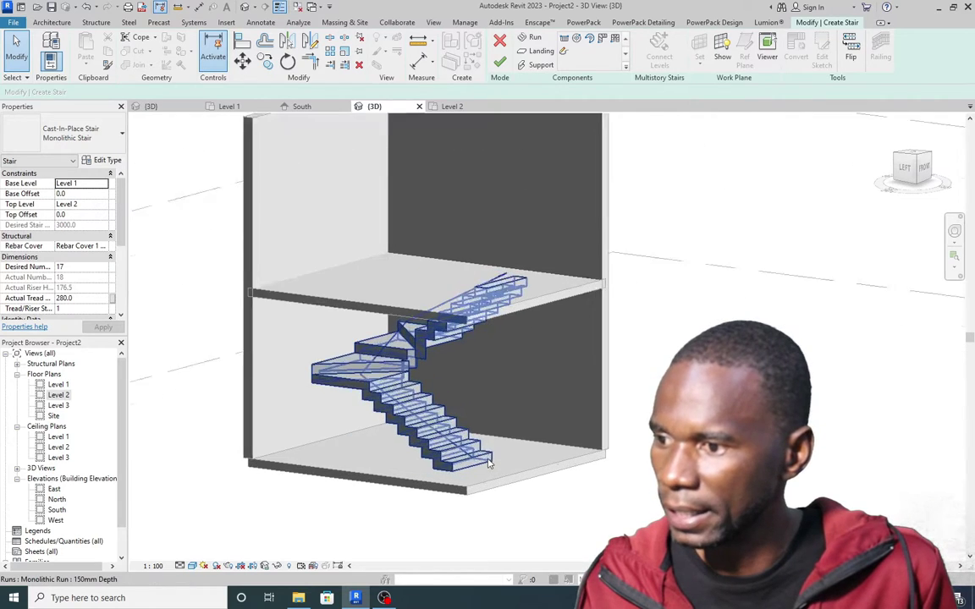
scroll(451, 455, "down", 1)
middle_click_drag(472, 305, 493, 359, "shift")
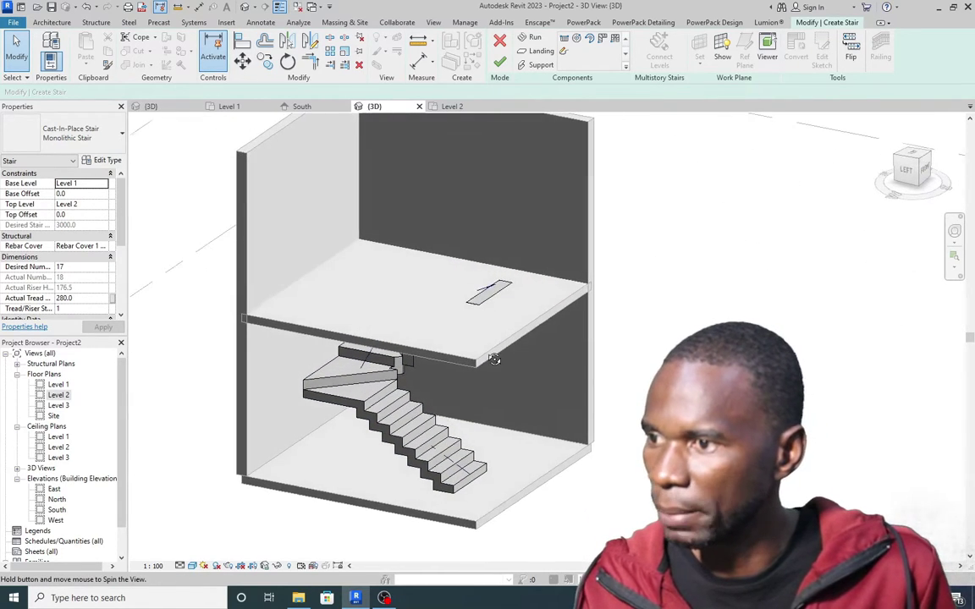
scroll(428, 349, "down", 1)
scroll(431, 317, "up", 2)
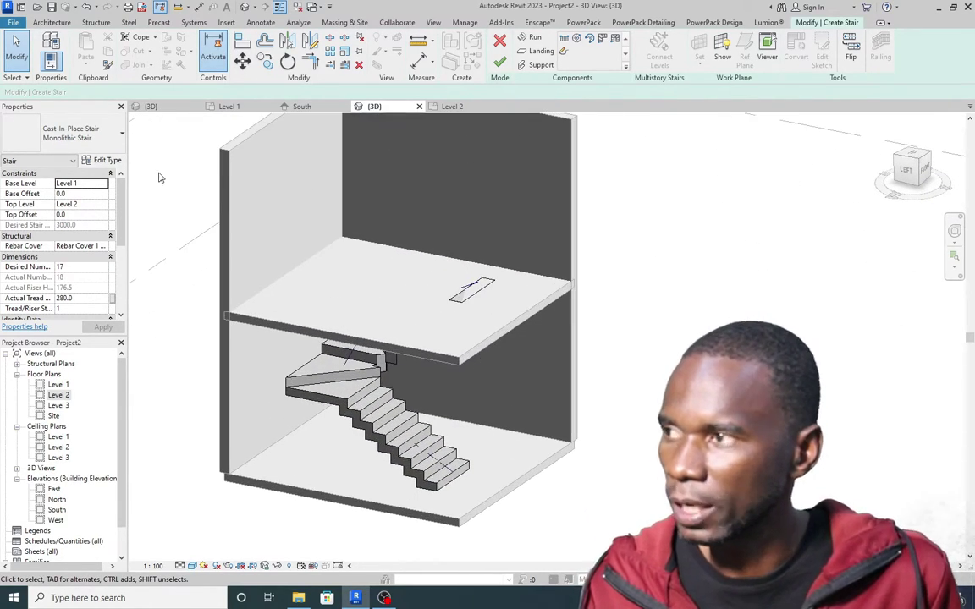
Finish the edit of the monolithic stair so its shortened run is kept.
left_click(54, 23)
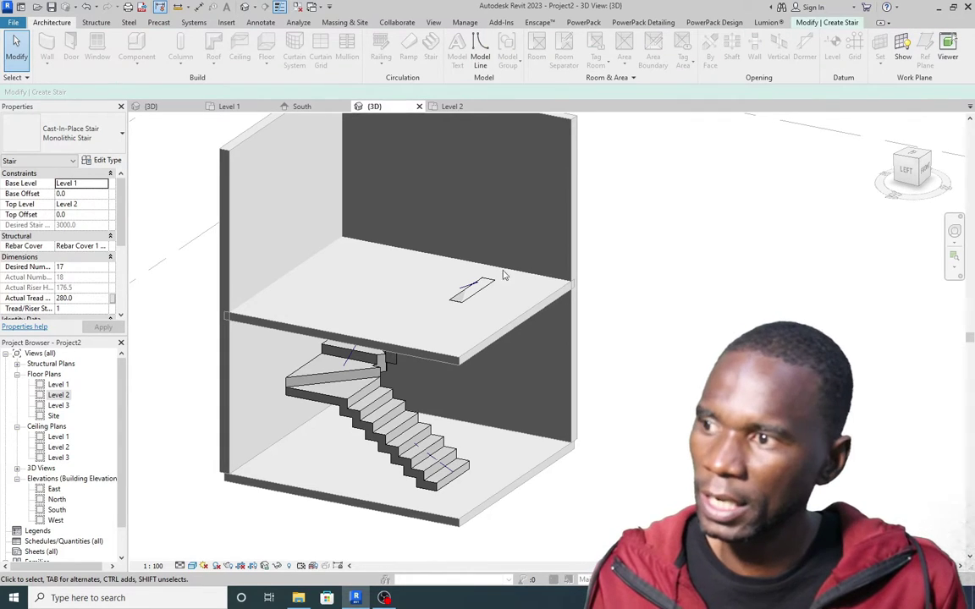
scroll(503, 271, "down", 2)
left_click(820, 22)
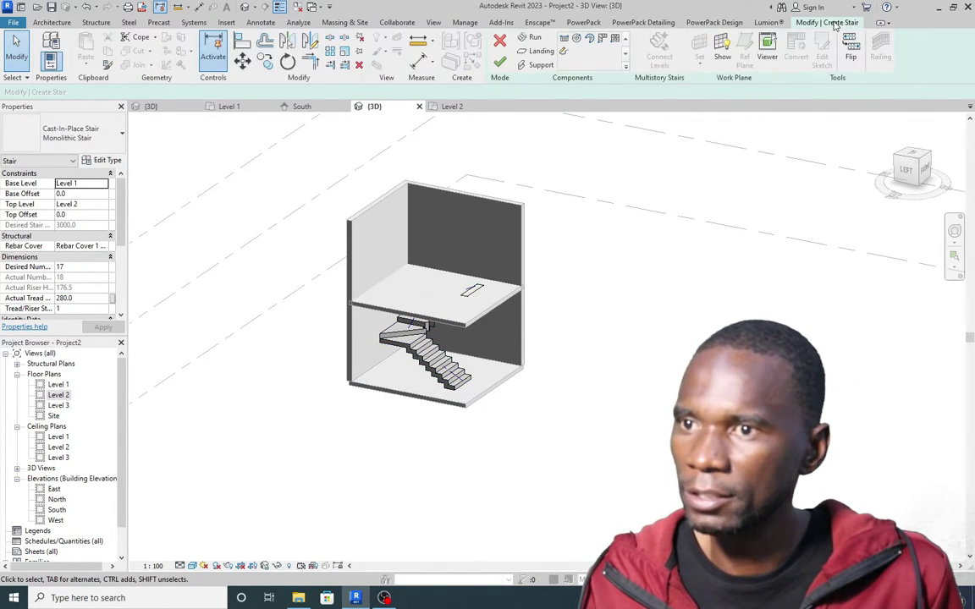
left_click(499, 62)
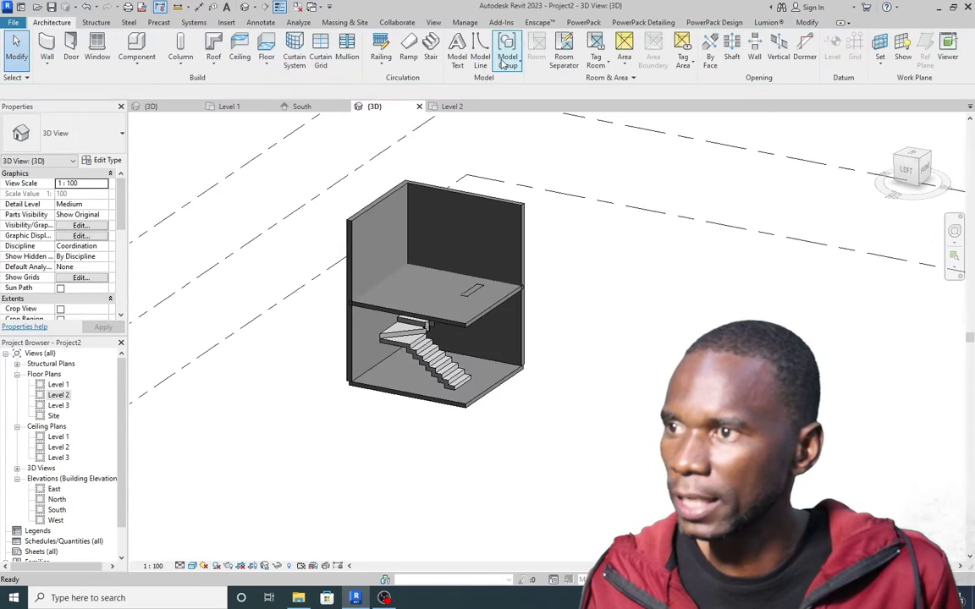
Reopen the monolithic stair in the 3D view and start editing its run sketch.
scroll(468, 333, "up", 2)
middle_click_drag(468, 332, 575, 330, "shift")
scroll(475, 282, "up", 2)
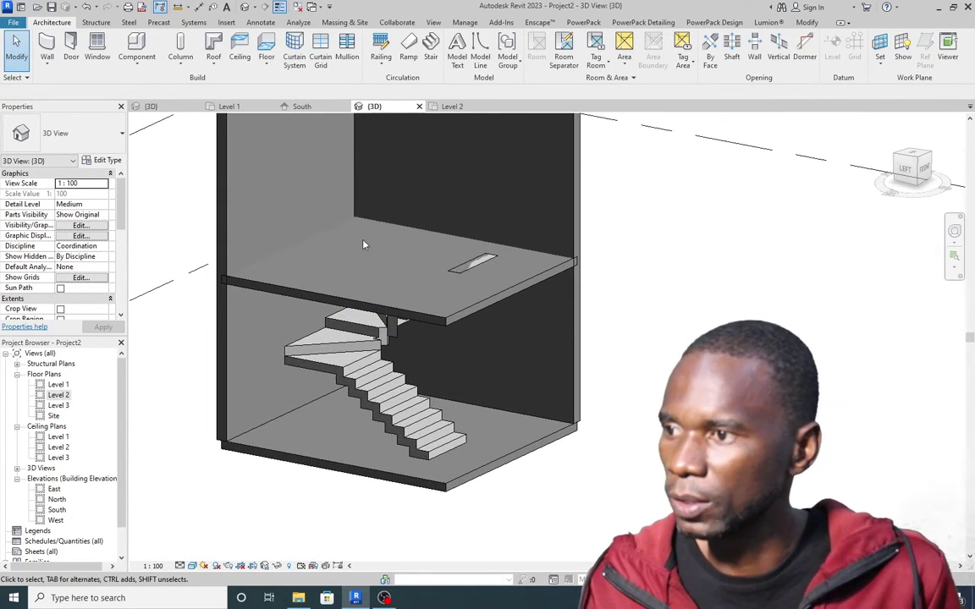
scroll(410, 362, "up", 2)
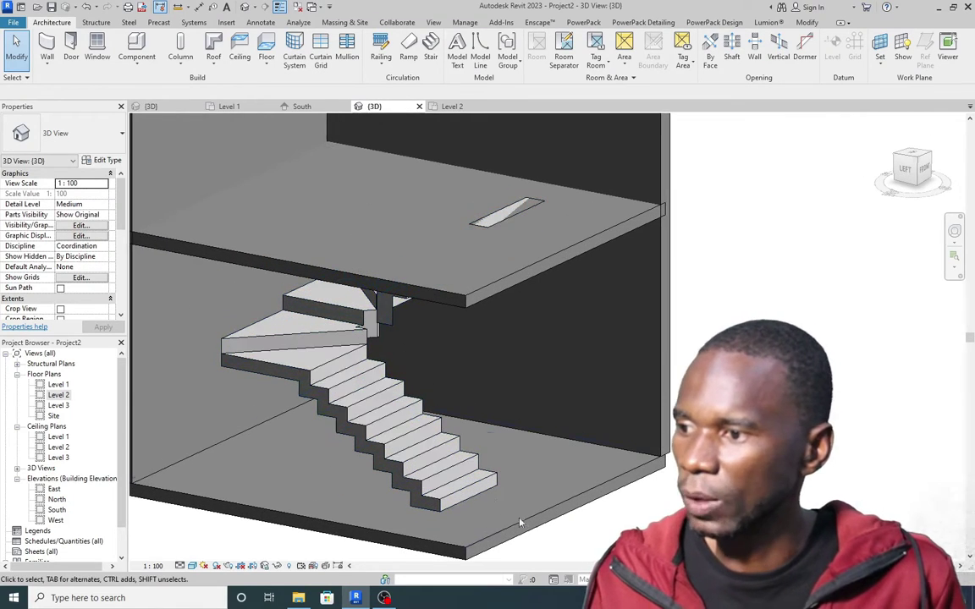
scroll(519, 520, "down", 3)
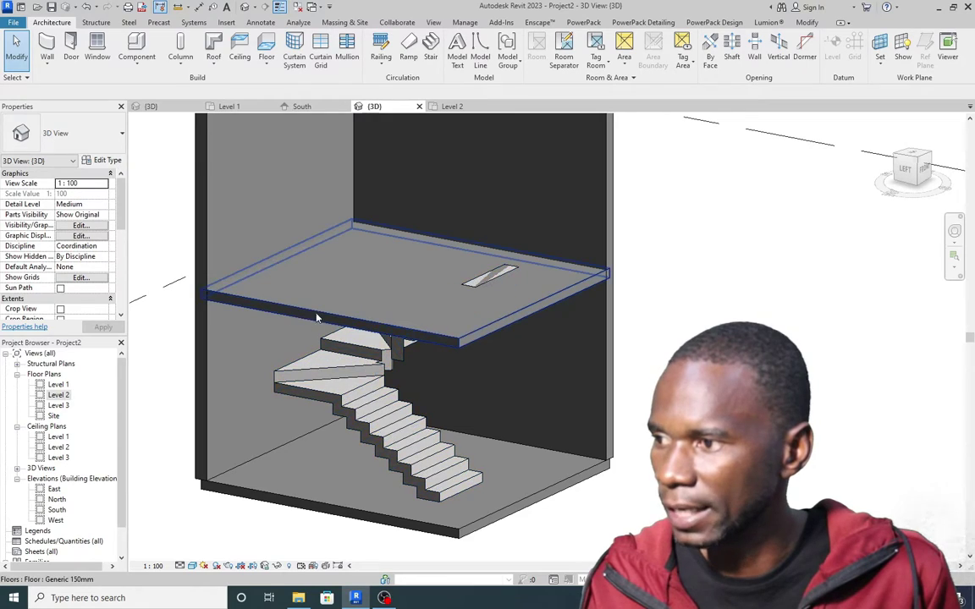
scroll(327, 389, "down", 2)
left_click(328, 389)
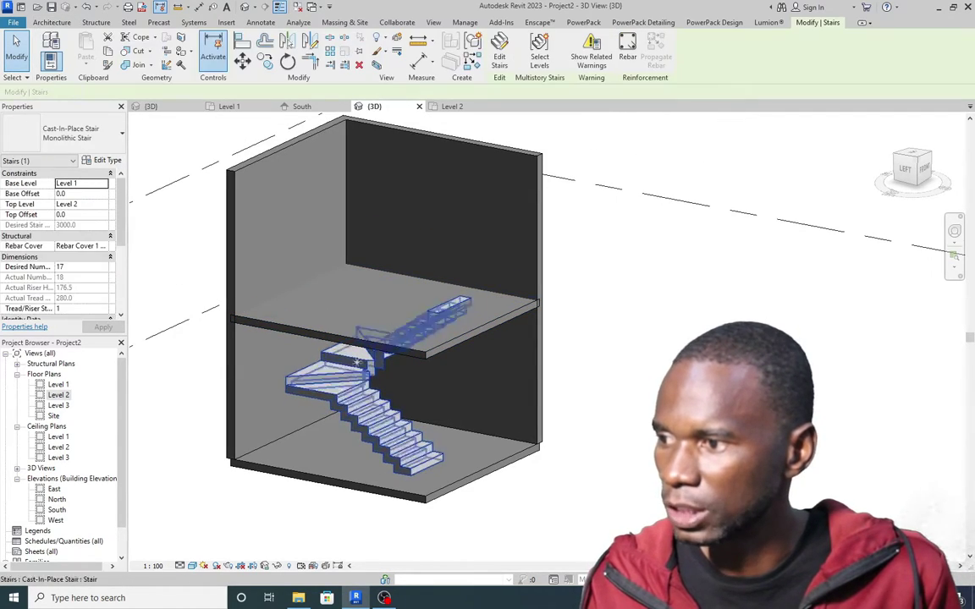
left_click(499, 53)
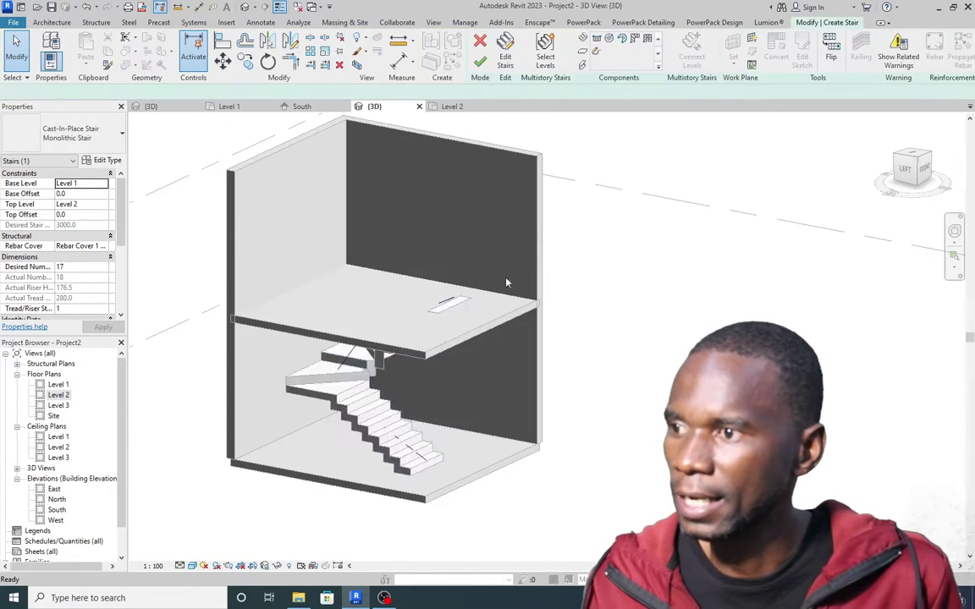
left_click(353, 385)
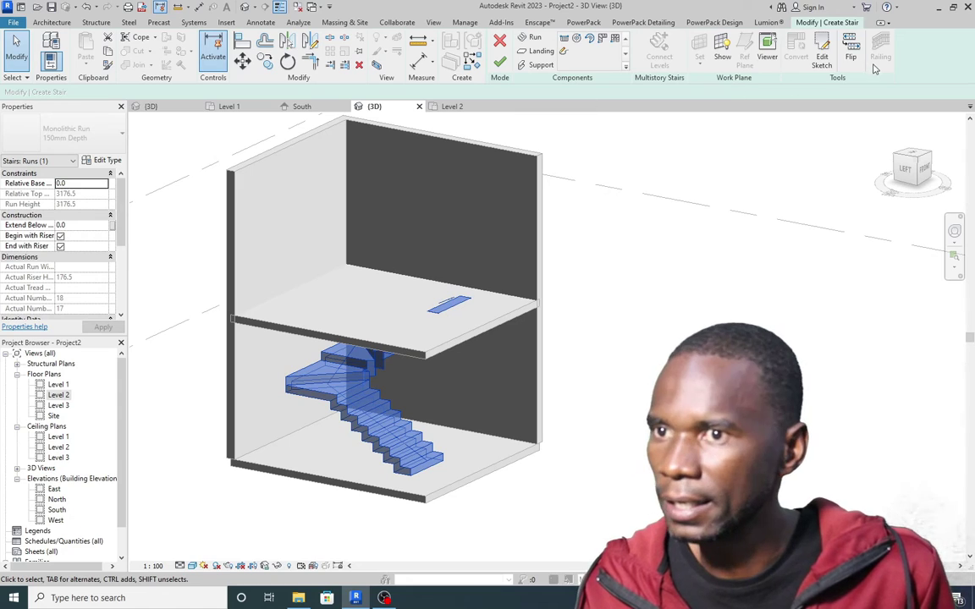
left_click(823, 46)
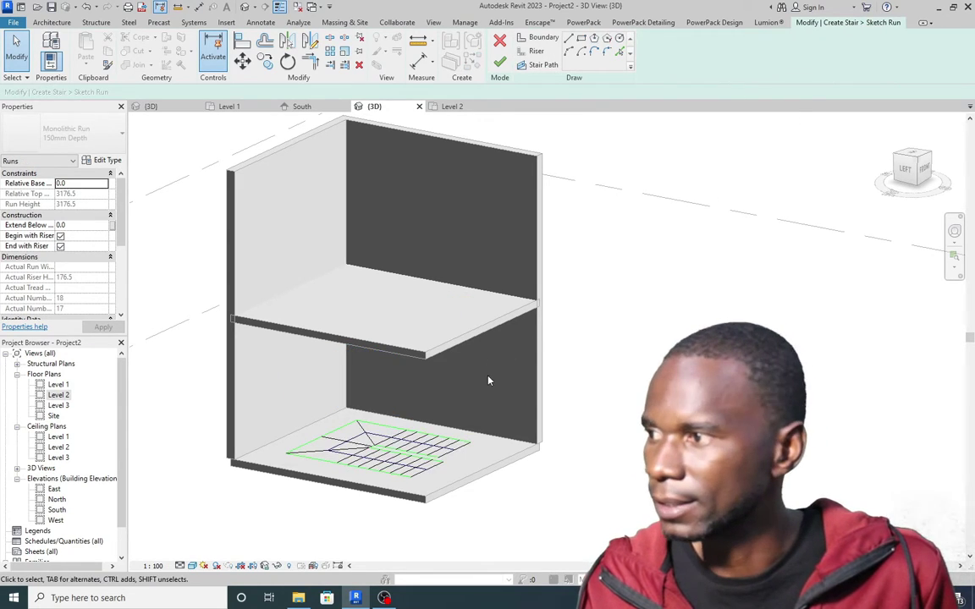
Copy the monolithic material name "Concrete, Cast In Situ" from the run's type properties and close the stair edit.
left_click(103, 160)
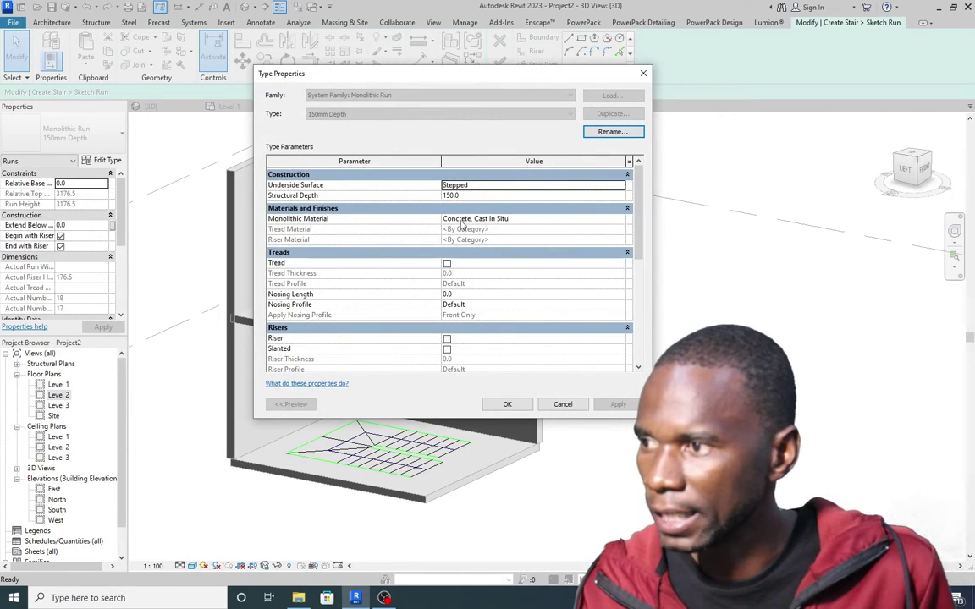
left_click(523, 219)
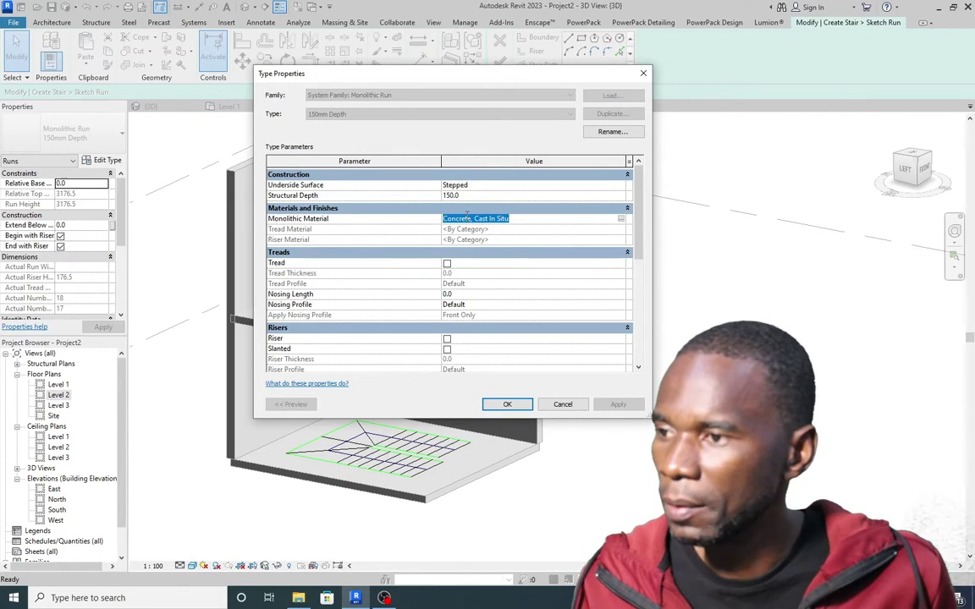
left_click(507, 403)
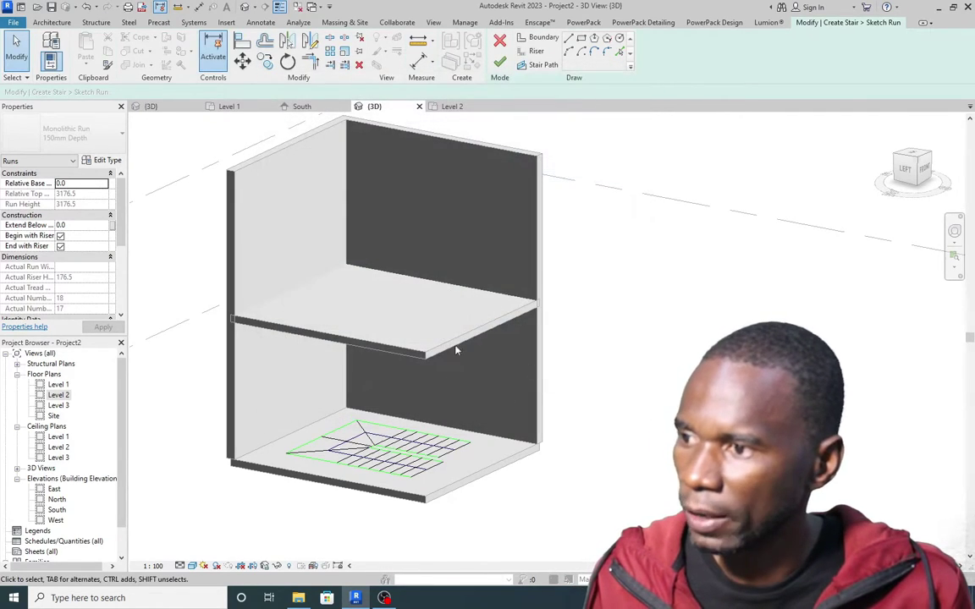
left_click(499, 62)
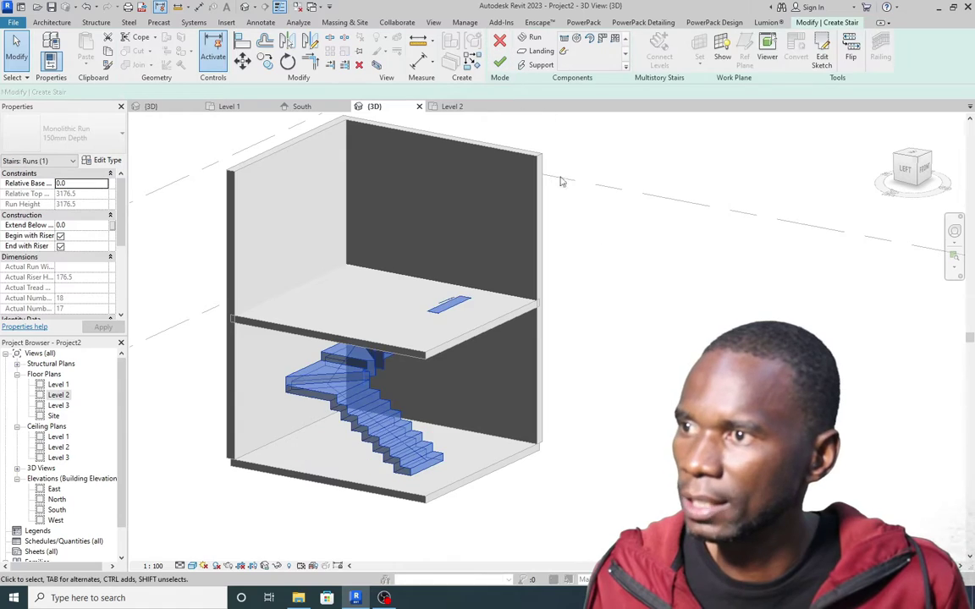
left_click(498, 64)
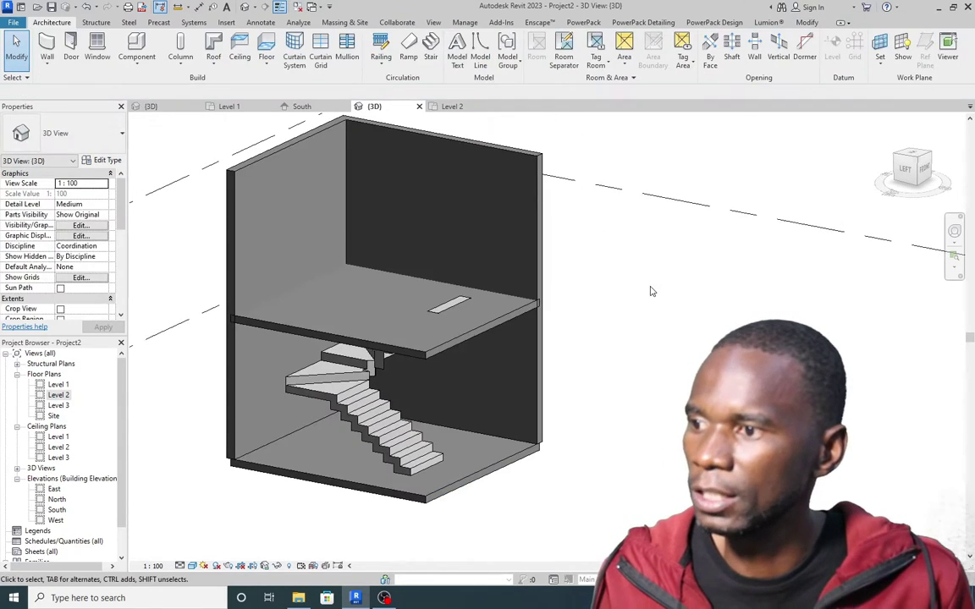
Set the structure layer material of the Generic 150mm floor type to "Concrete, Cast In Situ".
left_click(405, 308)
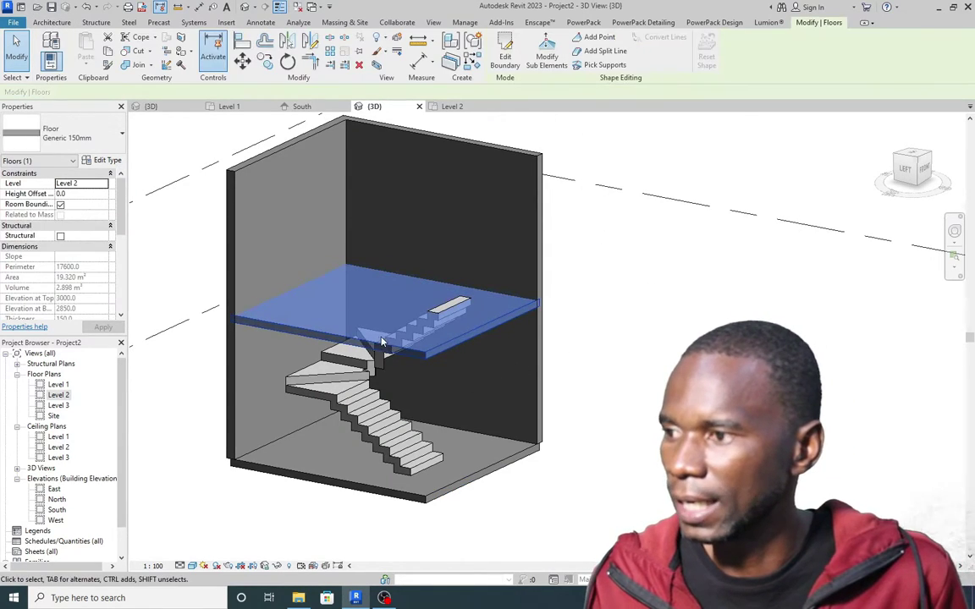
left_click(103, 160)
left_click(530, 185)
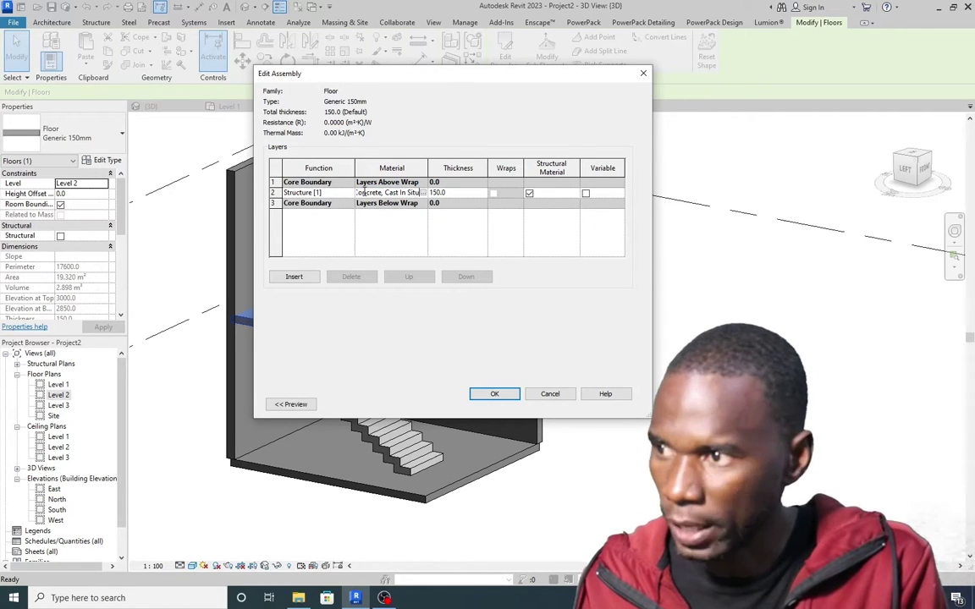
left_click(495, 395)
left_click(508, 404)
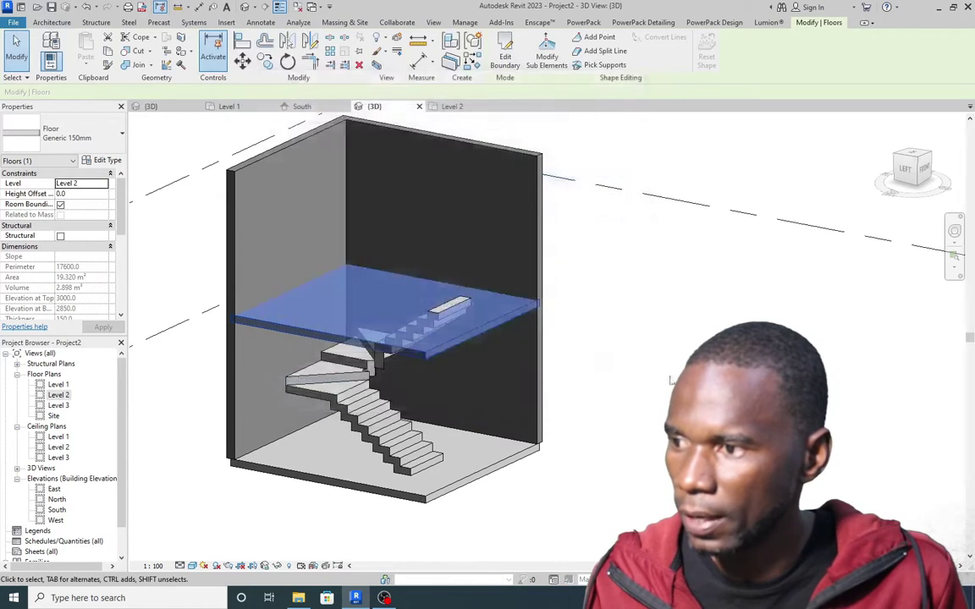
left_click(664, 344)
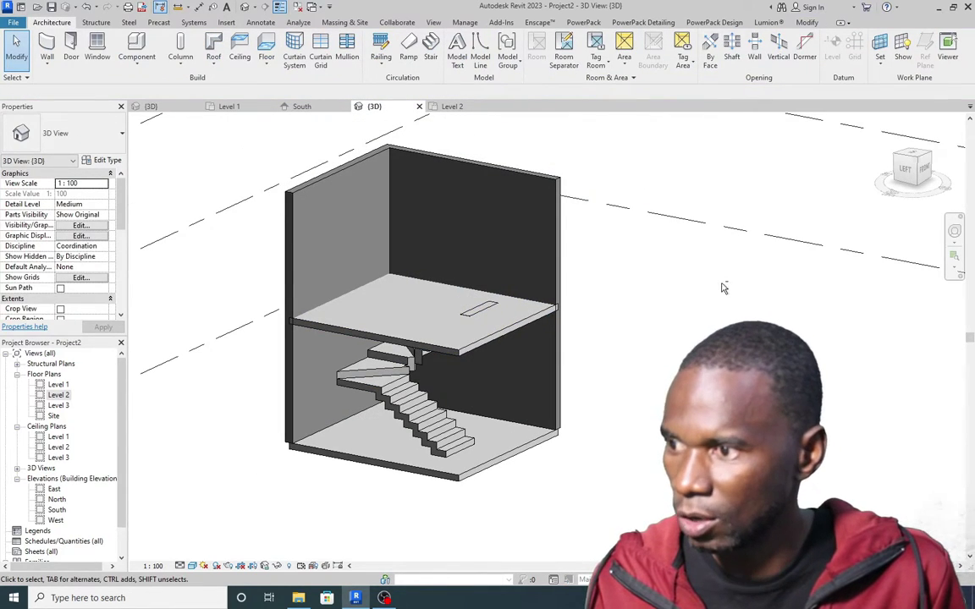
Start a shaft opening sketch and show the model from the top in Wireframe style.
middle_click_drag(626, 328, 663, 313, "shift")
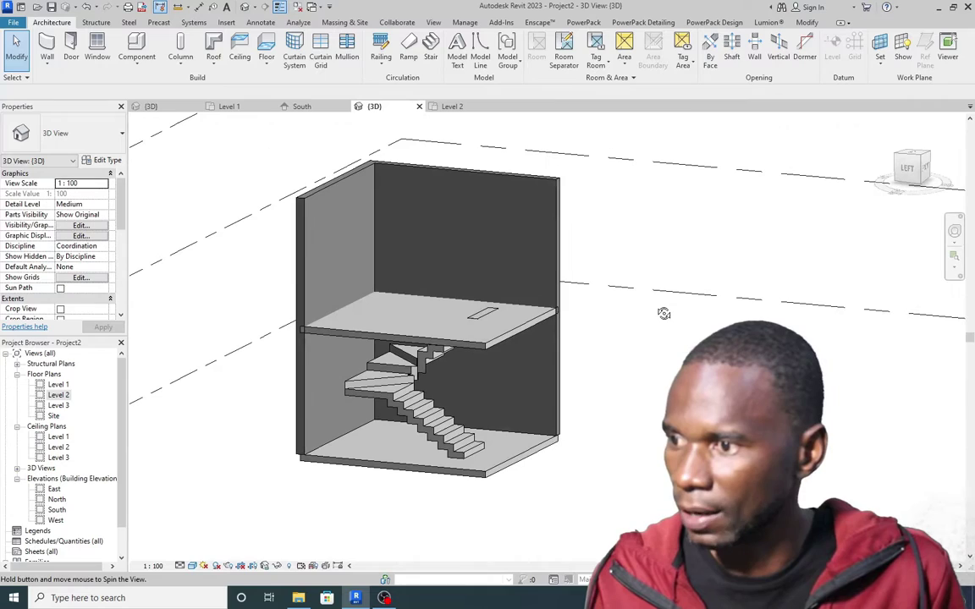
middle_click_drag(448, 321, 416, 306, "shift")
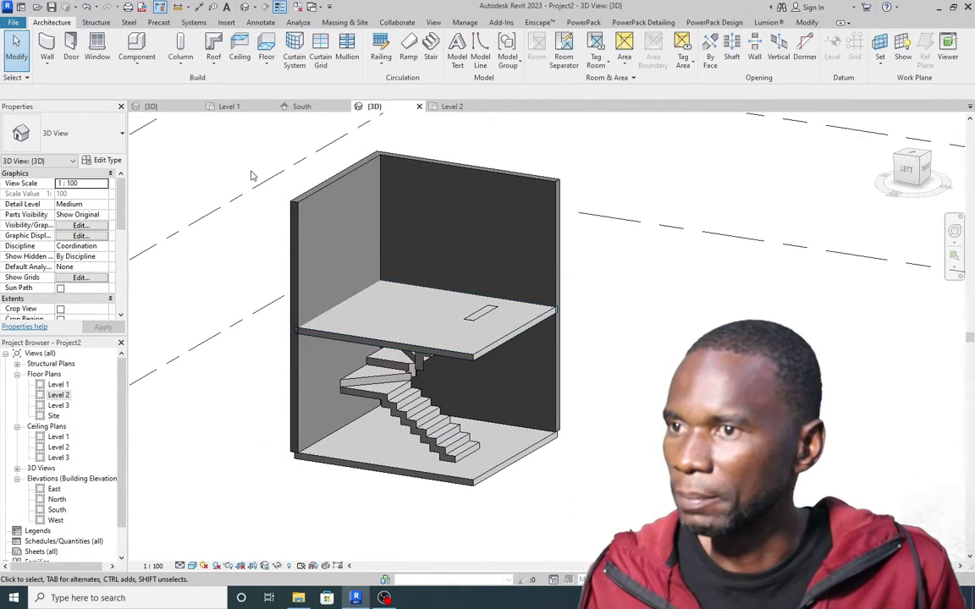
left_click(733, 48)
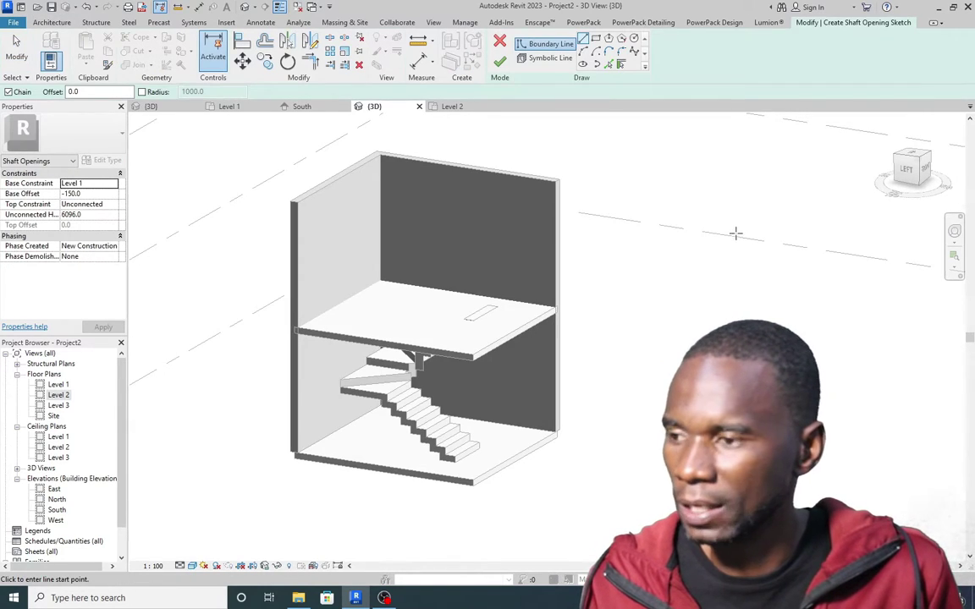
left_click(919, 158)
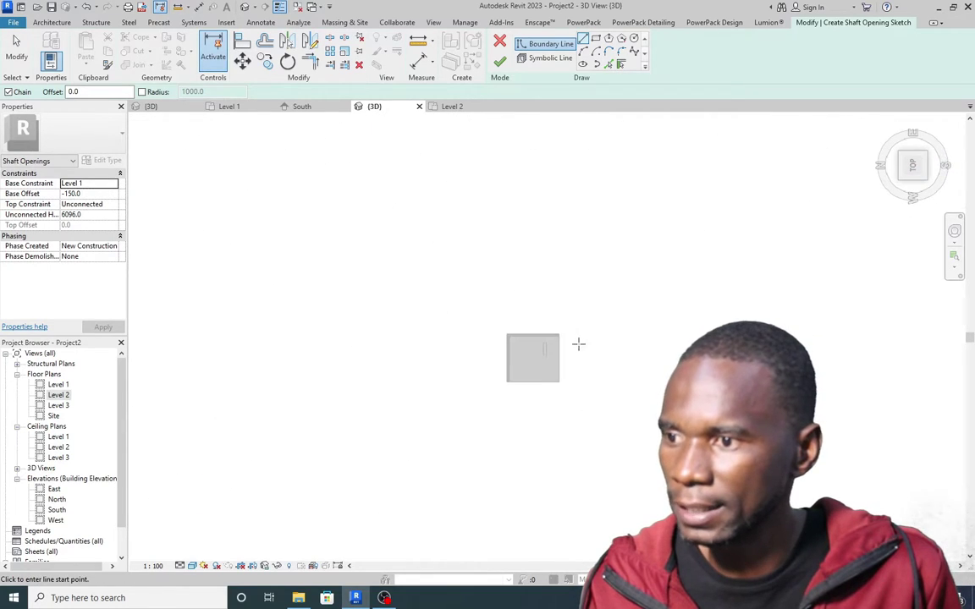
scroll(523, 371, "up", 4)
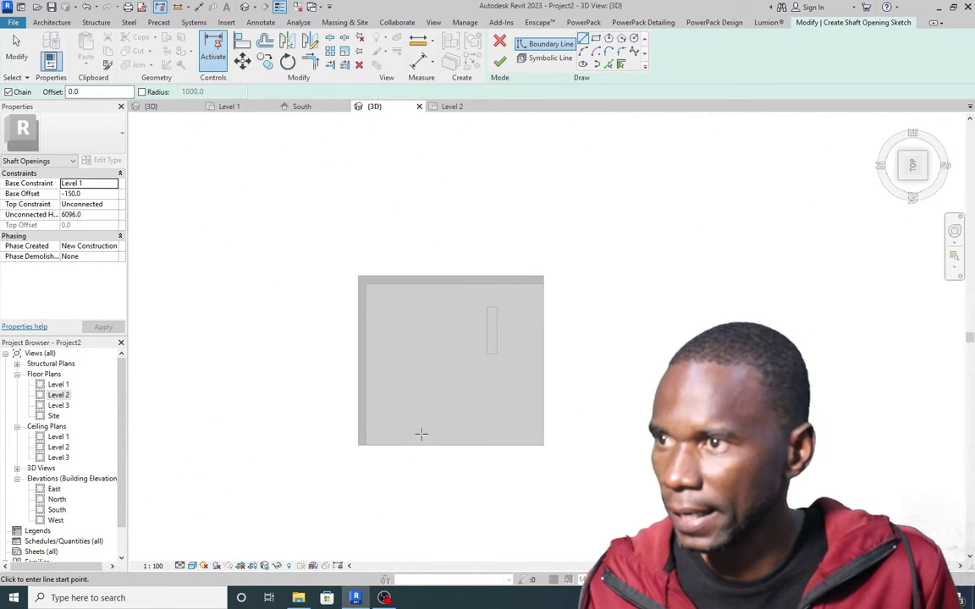
left_click(192, 565)
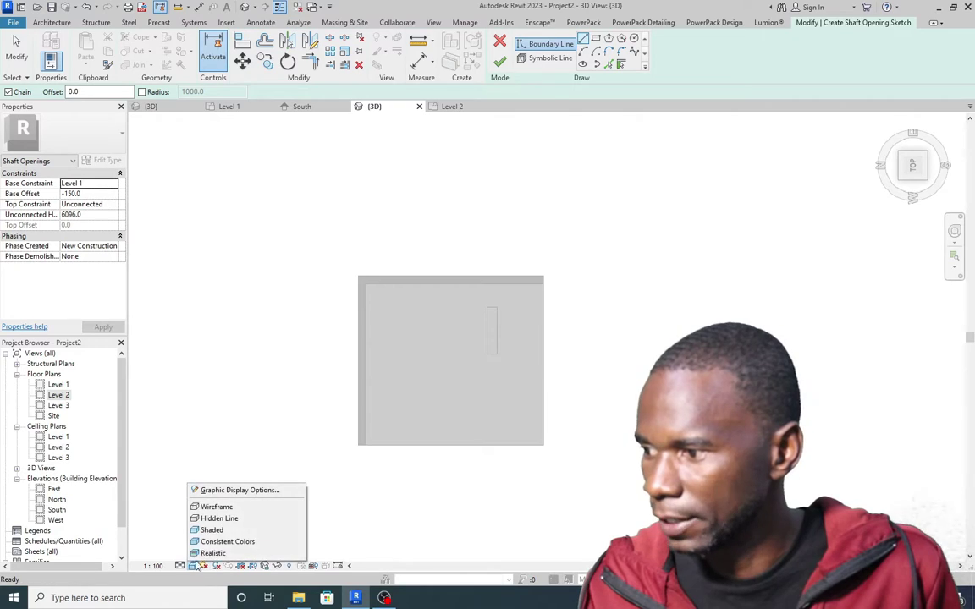
left_click(225, 505)
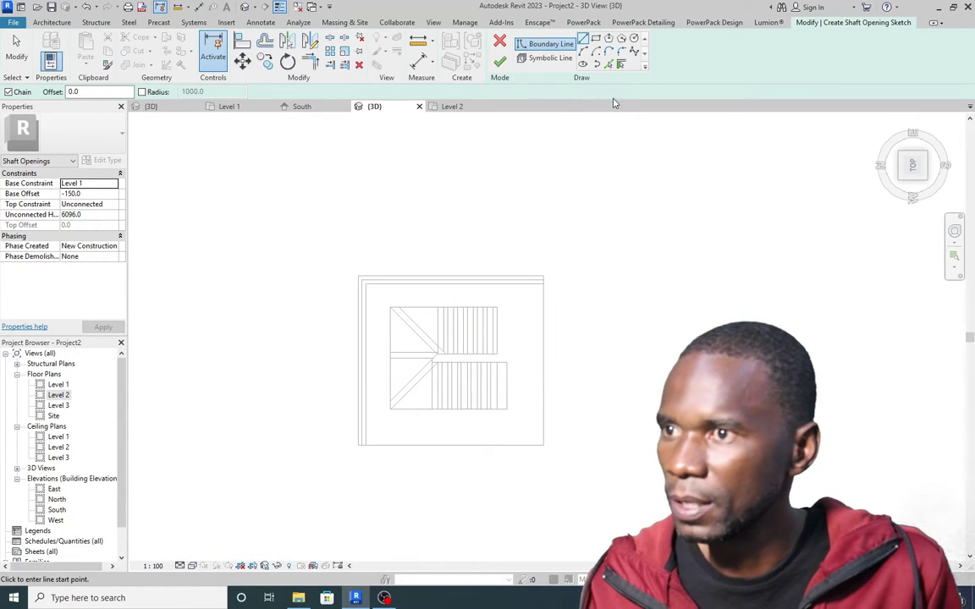
Pick the stair's outer edges and the lower flight's riser line aligned with the upper flight's end as shaft opening boundary lines.
left_click(608, 64)
scroll(511, 355, "up", 3)
scroll(511, 355, "up", 2)
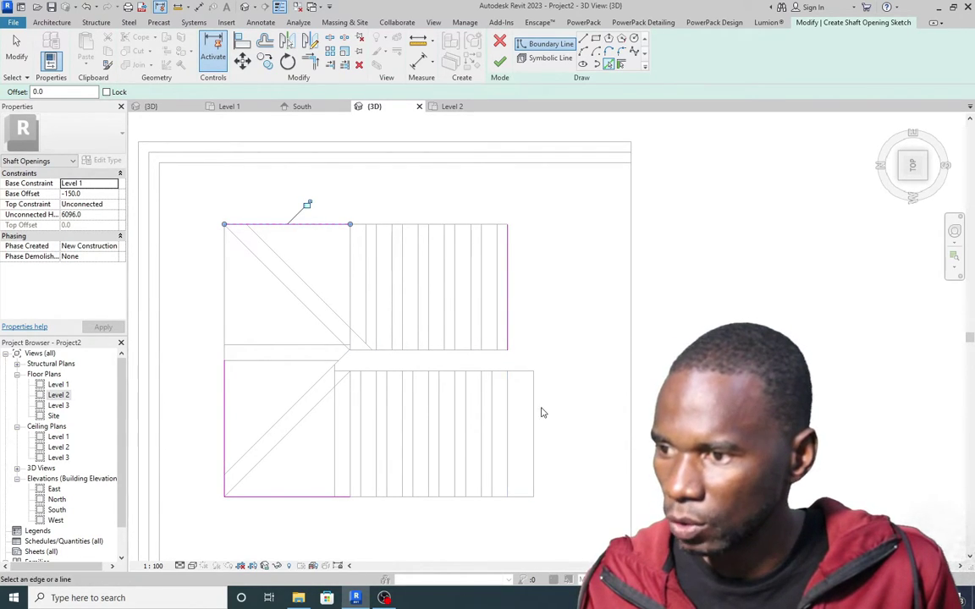
left_click(506, 415)
Trim and extend the picked shaft boundary lines so they meet at the corners around the stair.
key("t")
key("r")
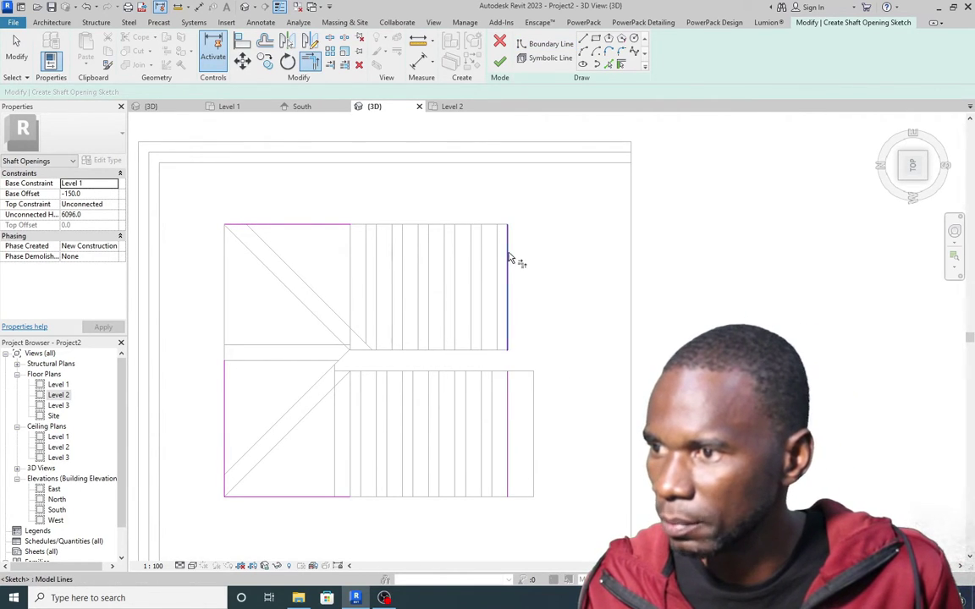
left_click(228, 403)
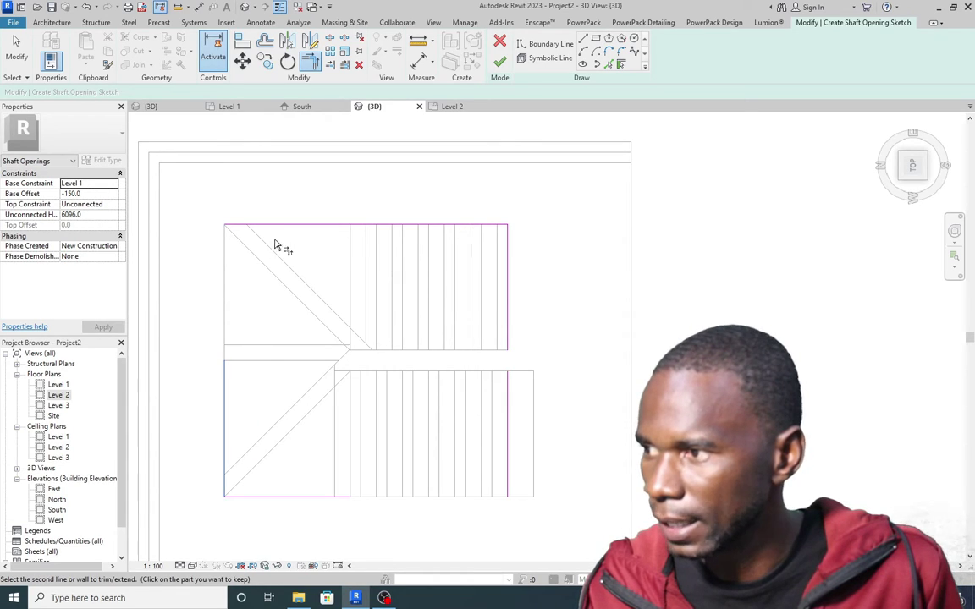
left_click(326, 225)
scroll(324, 227, "down", 2)
left_click(326, 433)
left_click(464, 407)
right_click(572, 184)
left_click(592, 188)
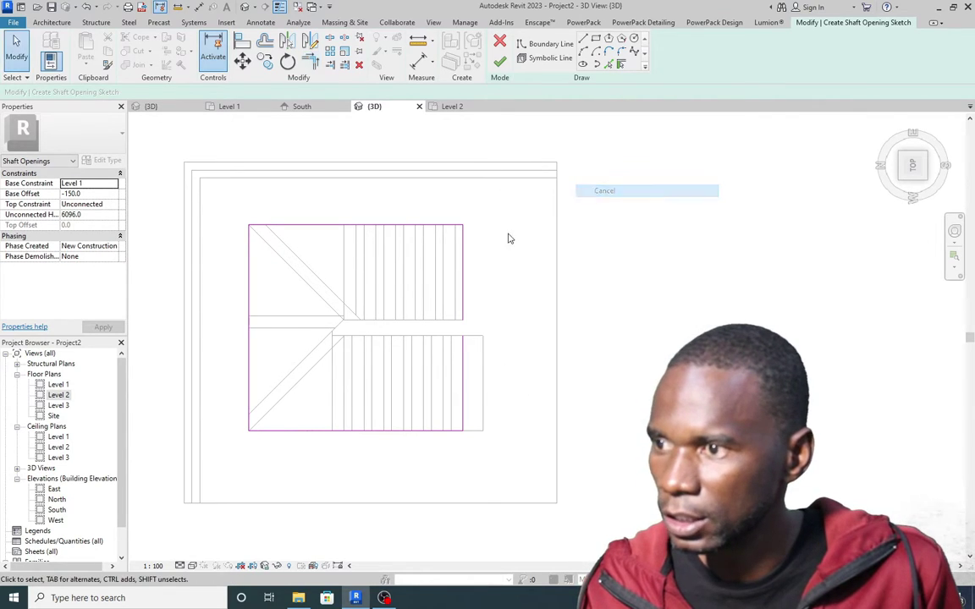
Delete the short boundary line at the upper flight's end, extend the remaining one to close the rectangle, and finish the shaft opening.
left_click(464, 266)
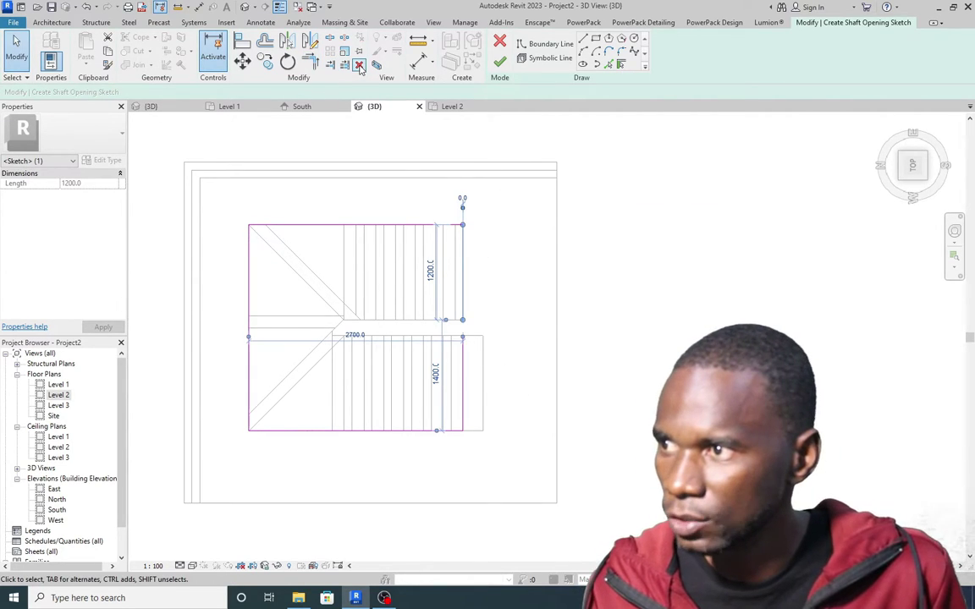
left_click(483, 295)
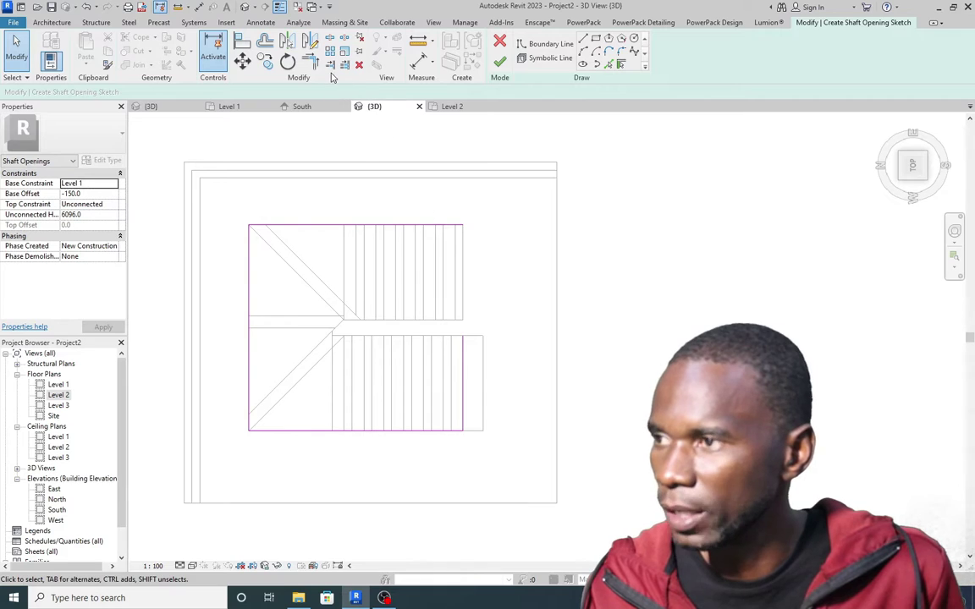
left_click(310, 63)
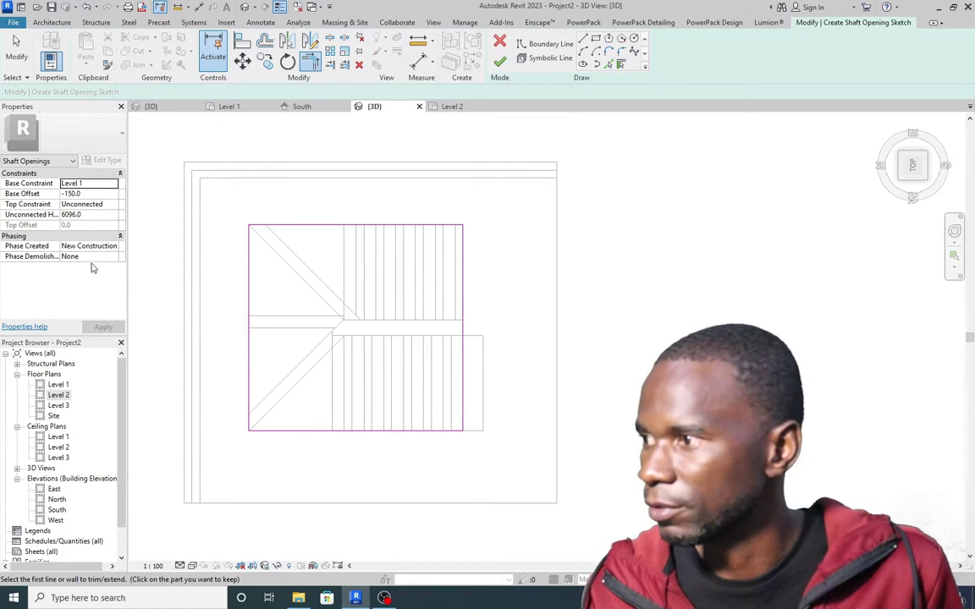
left_click(499, 61)
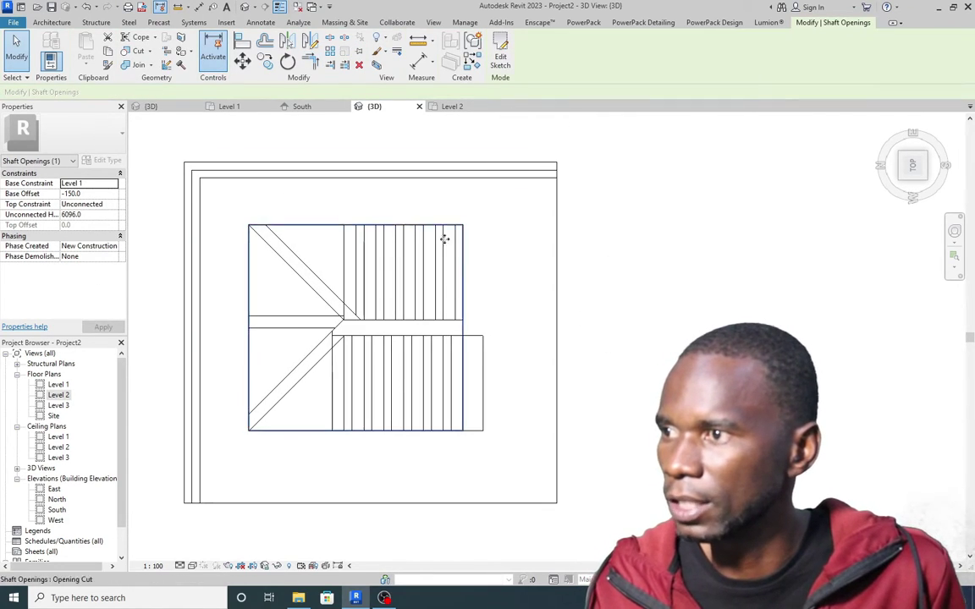
Compare with the finished SLABLESS ATAIR model, then restore the project's home 3D orientation and set the visual style to Shaded.
left_click(152, 108)
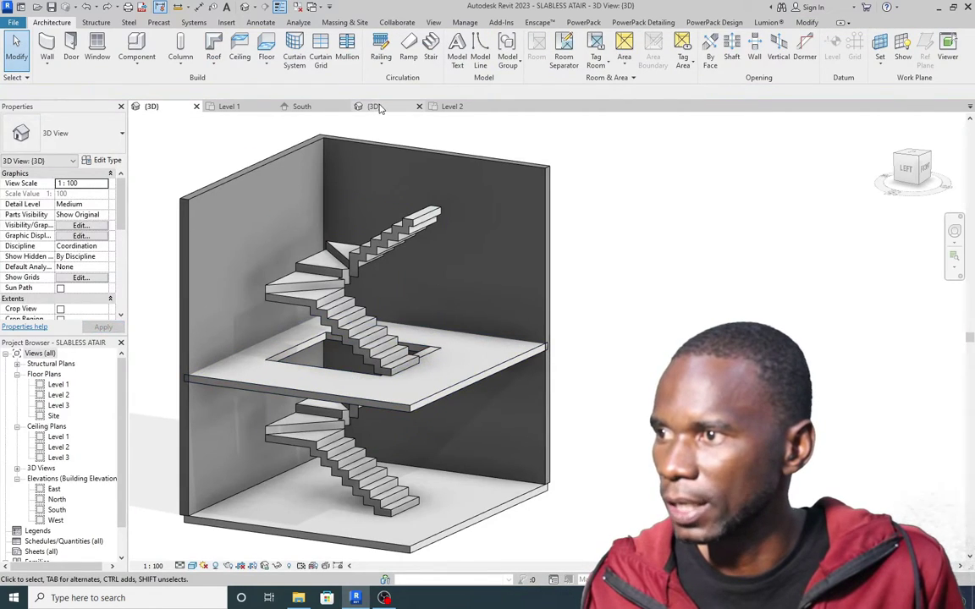
left_click(375, 107)
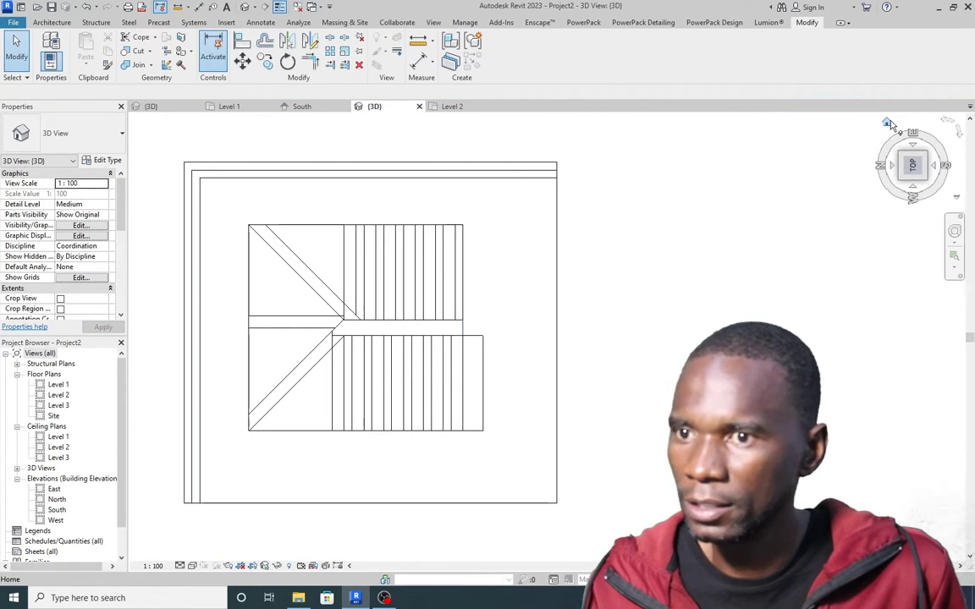
left_click(886, 123)
scroll(615, 289, "up", 4)
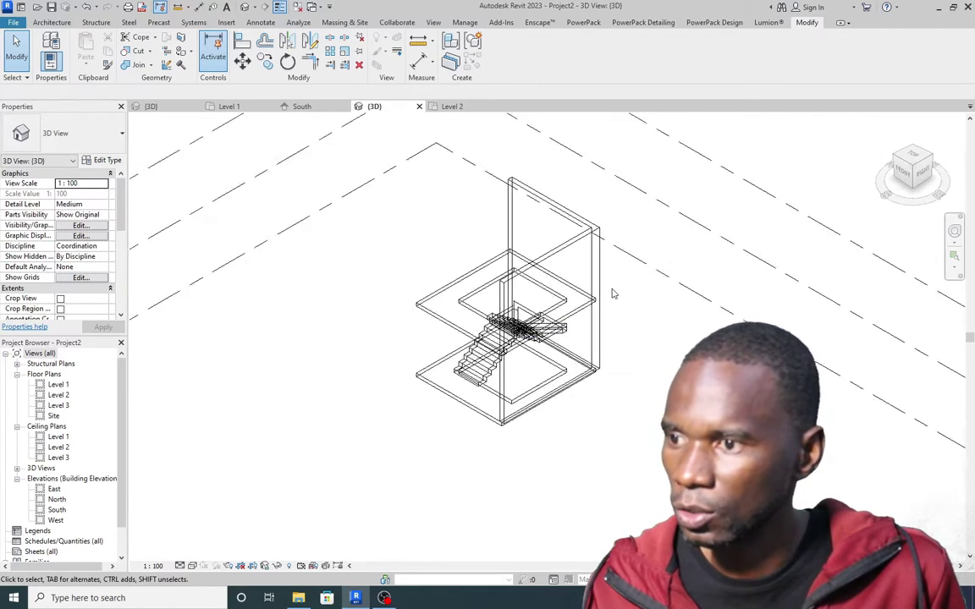
left_click(193, 566)
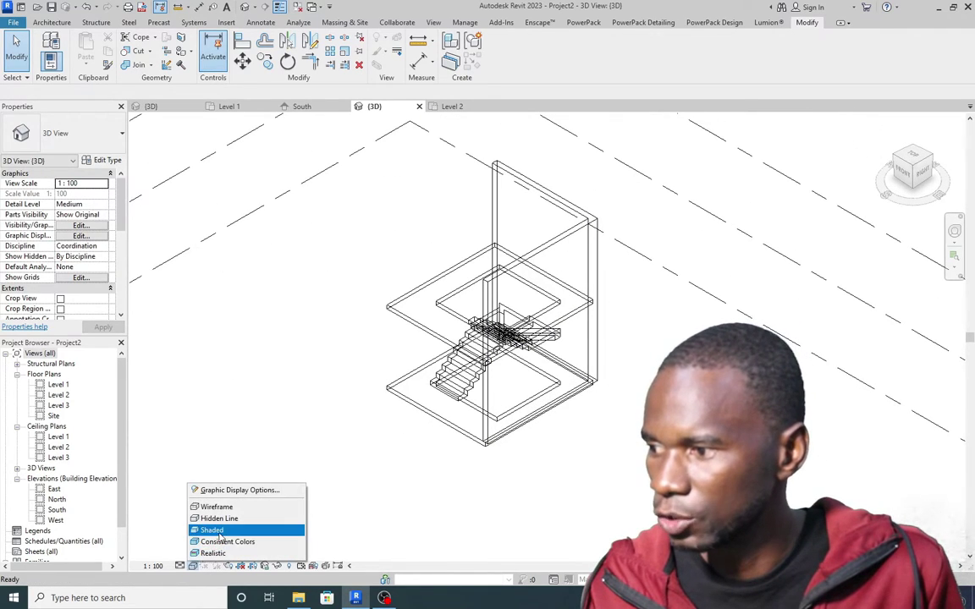
left_click(222, 529)
middle_click_drag(364, 405, 602, 449, "shift")
scroll(433, 387, "up", 5)
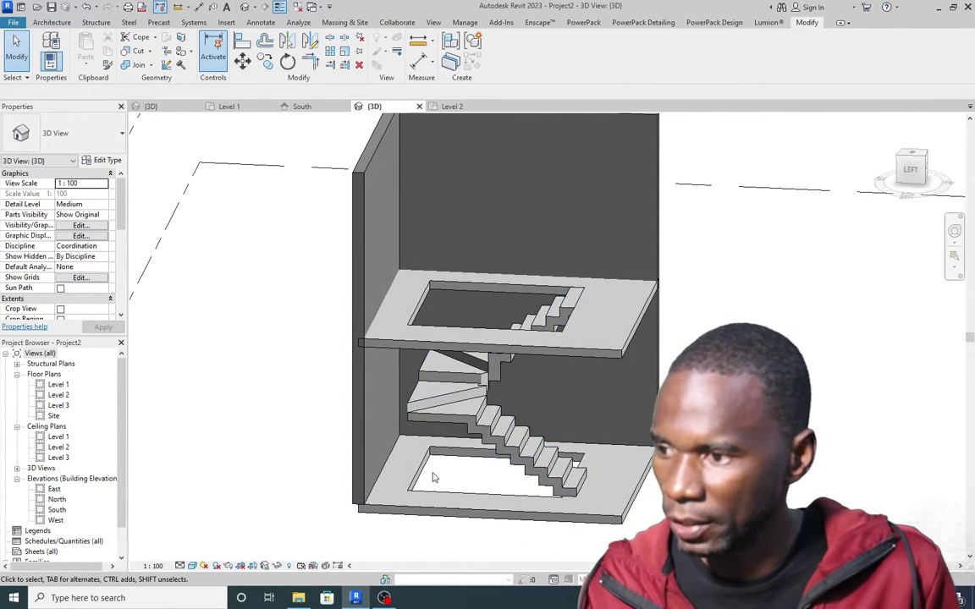
Shorten the shaft to cut only the Level 2 floor, with a base offset of about 1330 mm and height of about 3565 mm.
left_click(431, 298)
scroll(461, 322, "down", 3)
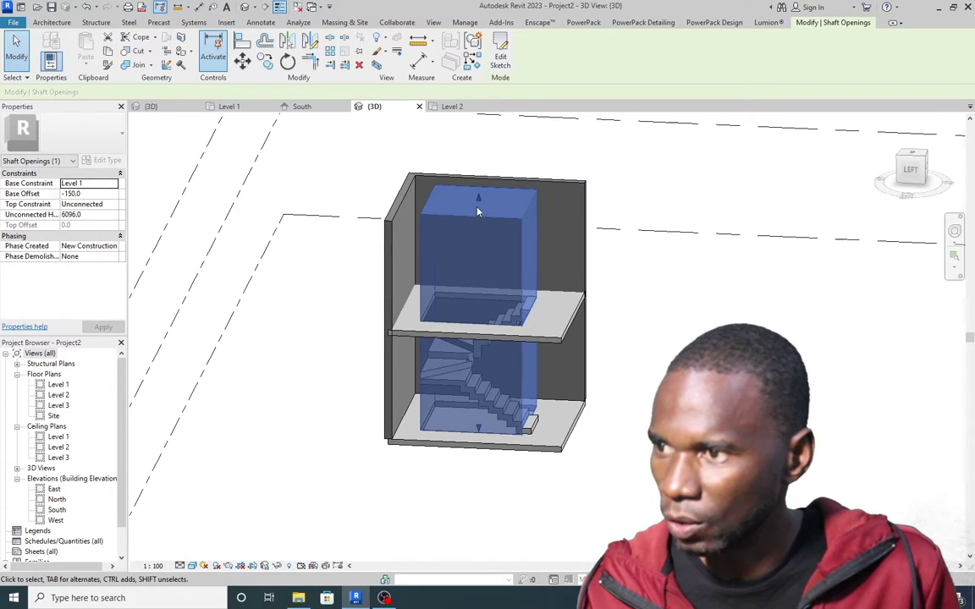
left_click_drag(478, 430, 479, 368)
left_click_drag(478, 200, 481, 247)
scroll(578, 317, "up", 3)
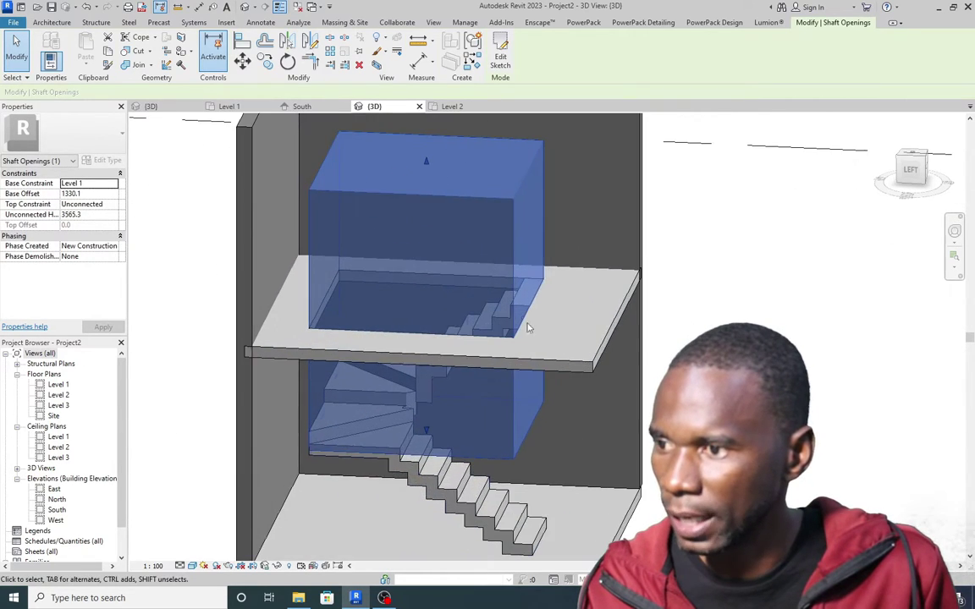
left_click(632, 332)
Examine the stair and Level 2 floor opening from several angles and compare them with the finished reference model.
scroll(474, 324, "down", 2)
middle_click_drag(662, 413, 601, 417, "shift")
scroll(584, 427, "up", 3)
scroll(544, 449, "down", 2)
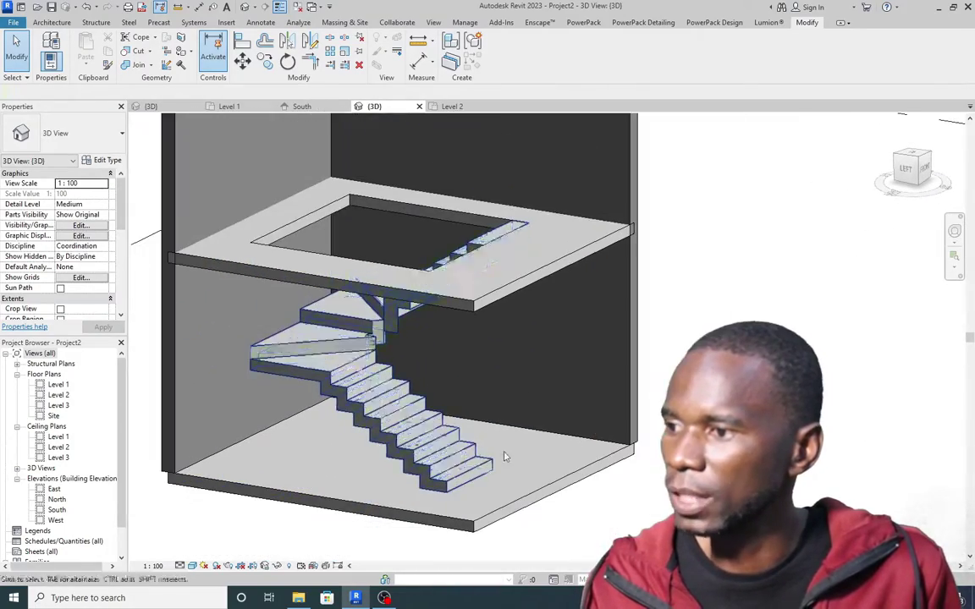
middle_click_drag(544, 450, 515, 454, "shift")
scroll(518, 448, "down", 3)
middle_click_drag(567, 430, 631, 408, "shift")
middle_click_drag(592, 377, 509, 399, "shift")
scroll(508, 397, "up", 2)
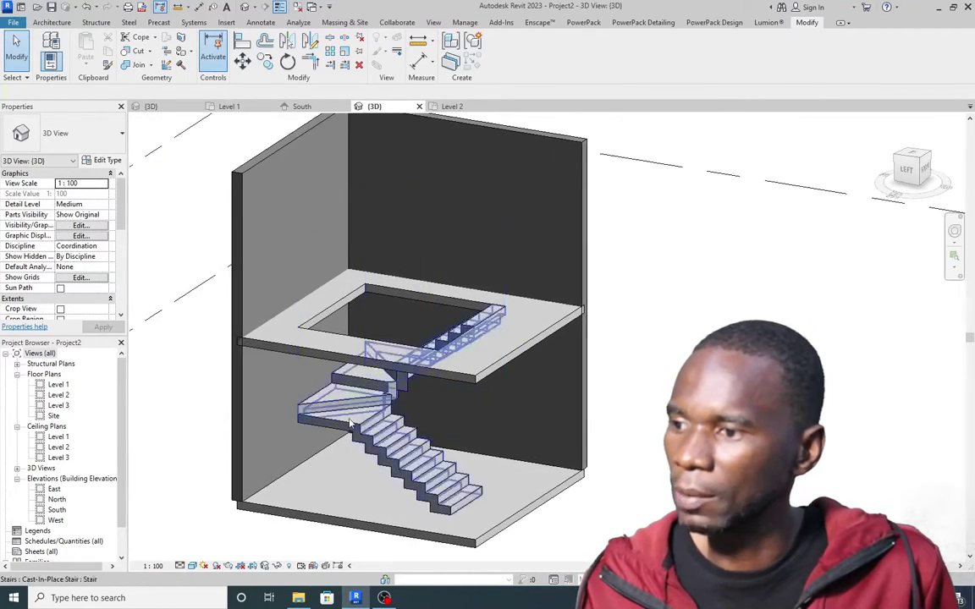
scroll(423, 386, "down", 3)
scroll(395, 451, "up", 2)
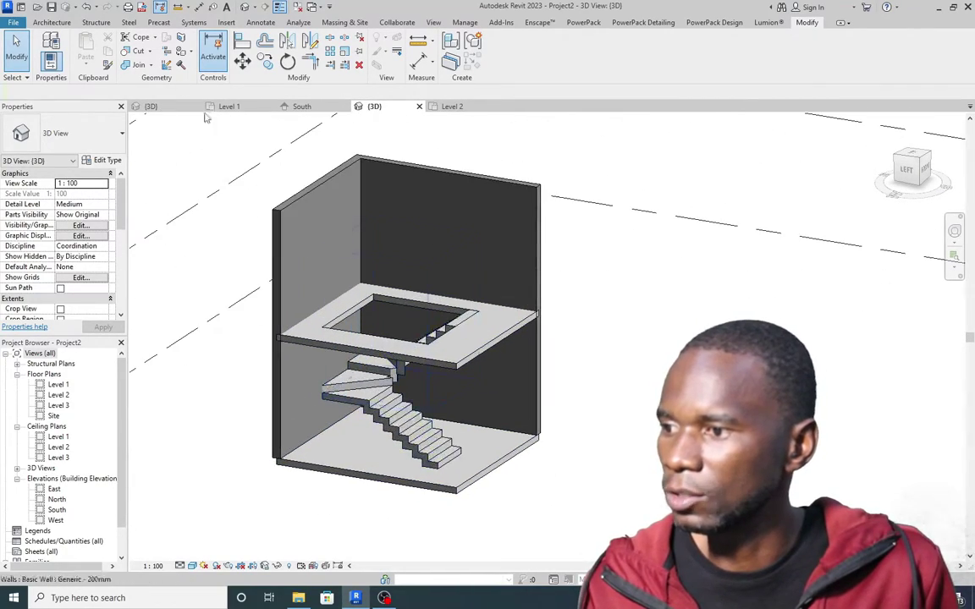
left_click(150, 106)
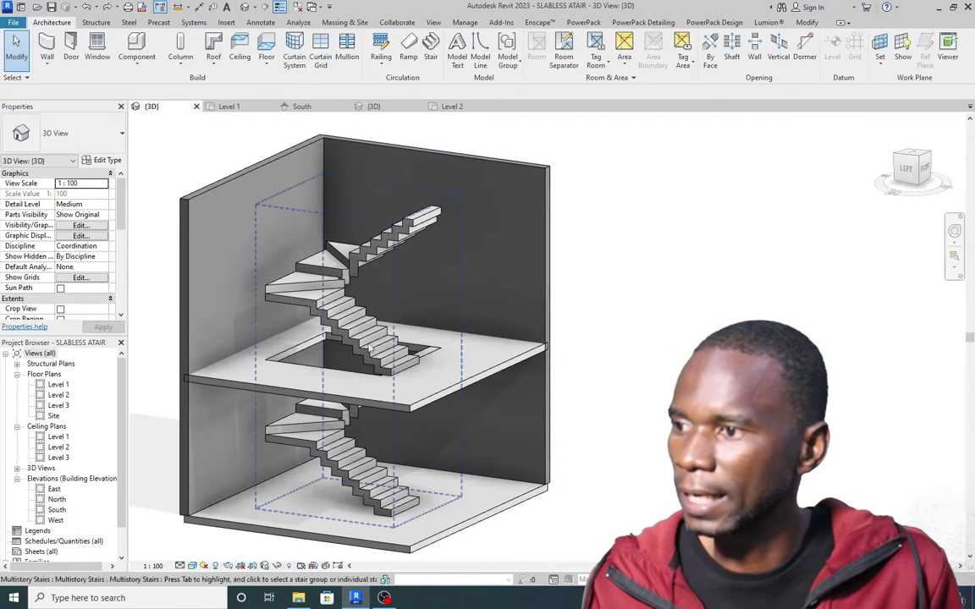
left_click(373, 107)
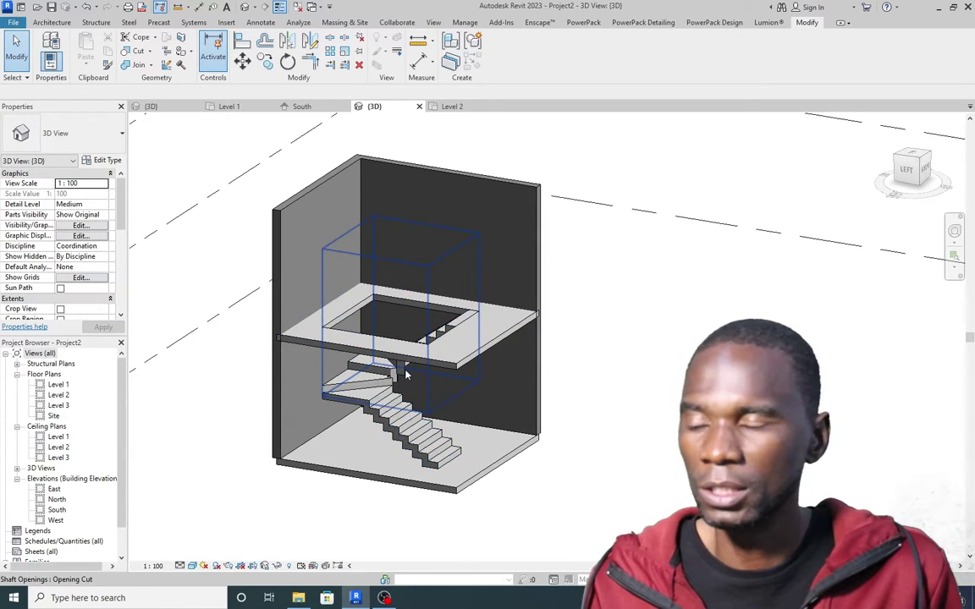
Turn the monolithic stair into a multistory stair by connecting it to Level 3.
left_click(400, 372)
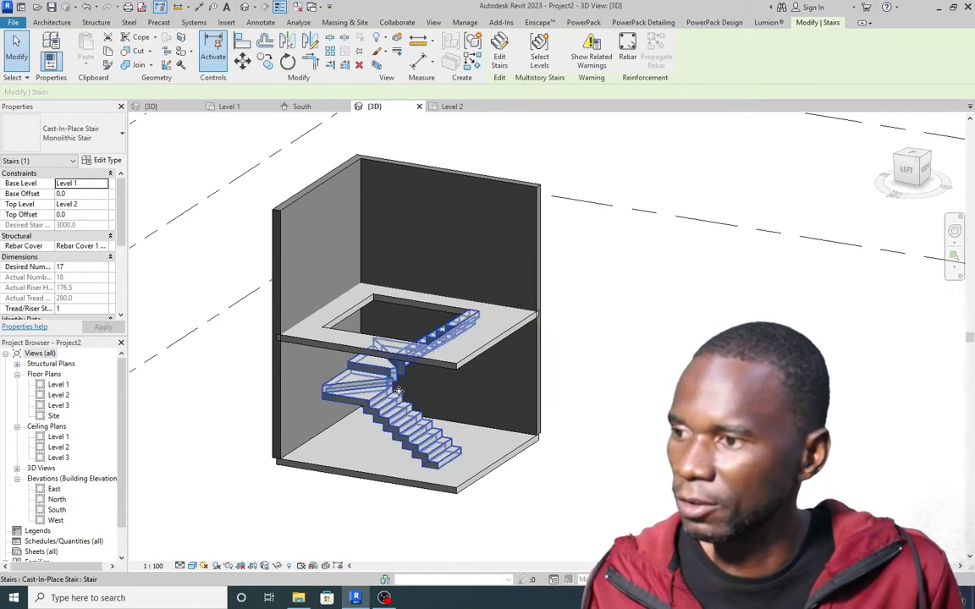
scroll(399, 390, "up", 2)
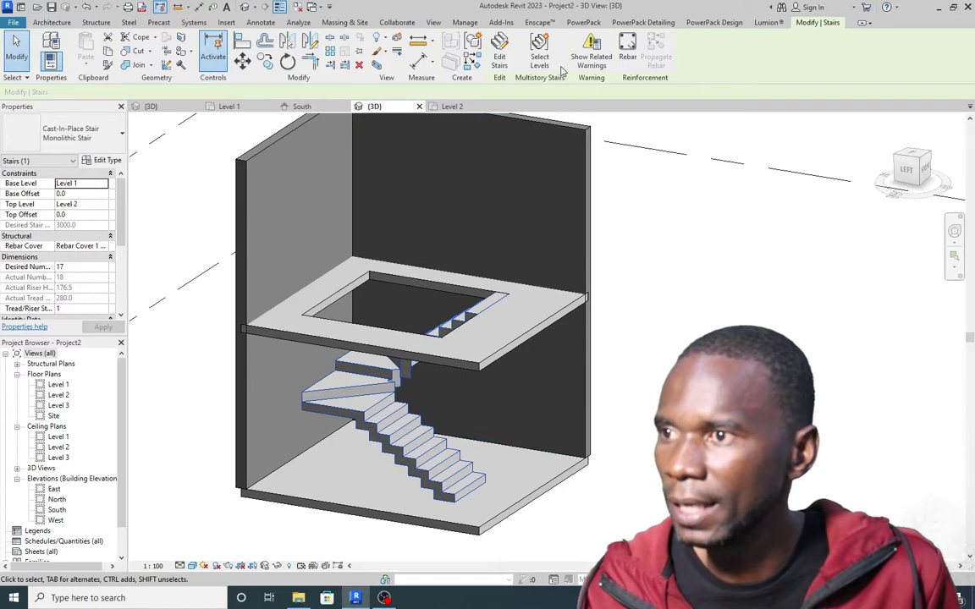
scroll(439, 322, "down", 3)
scroll(416, 305, "up", 3)
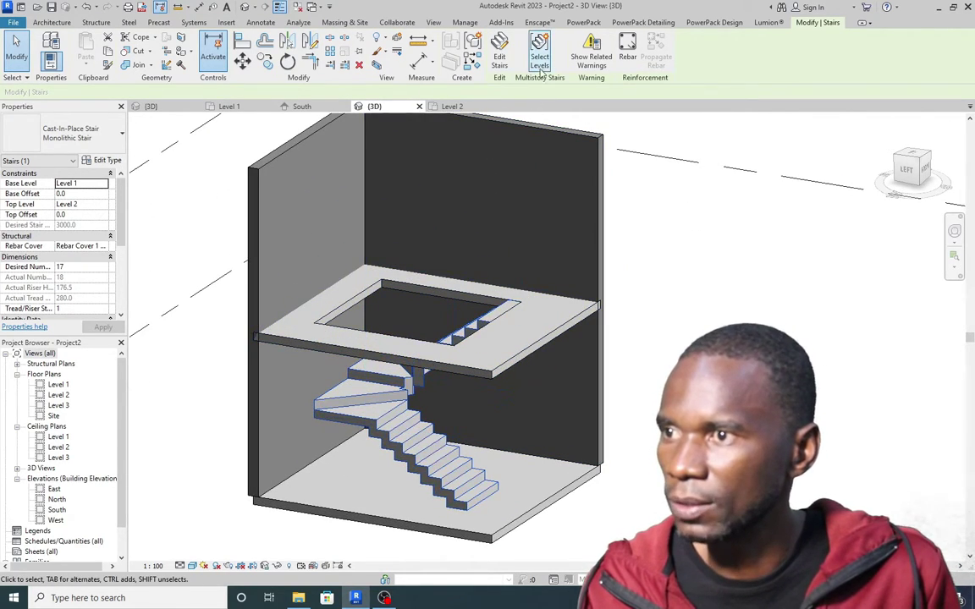
left_click(540, 52)
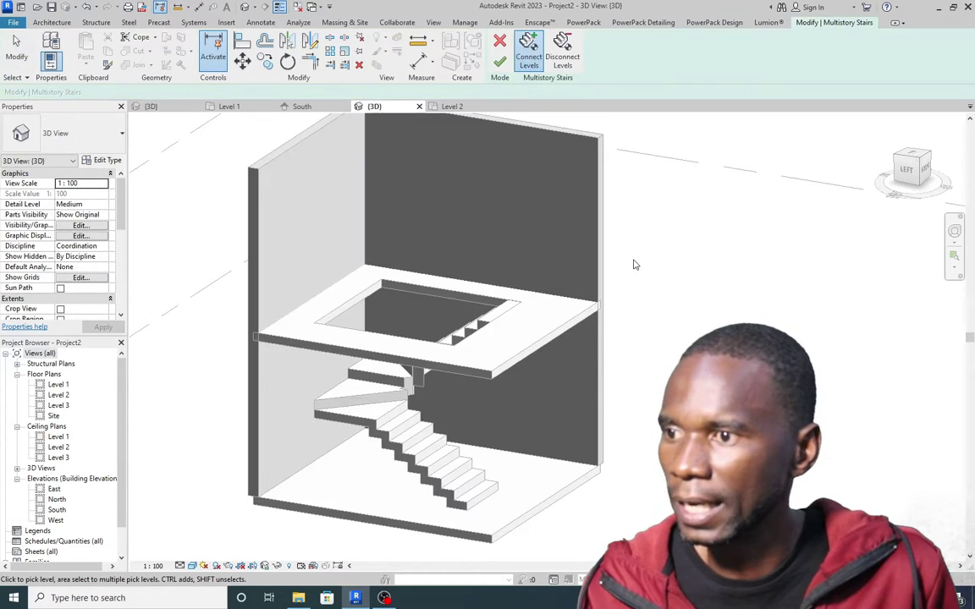
scroll(540, 345, "down", 3)
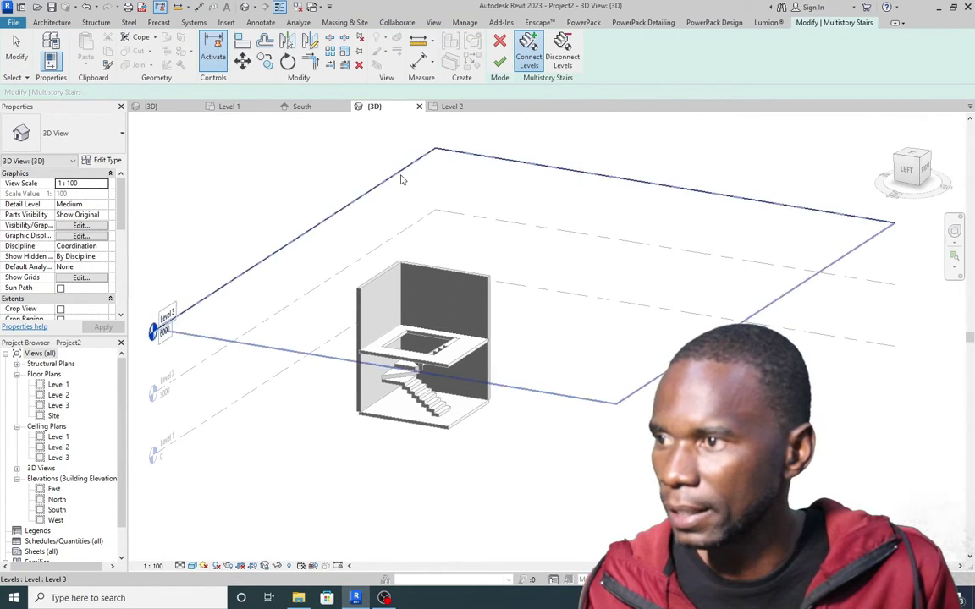
left_click(402, 178)
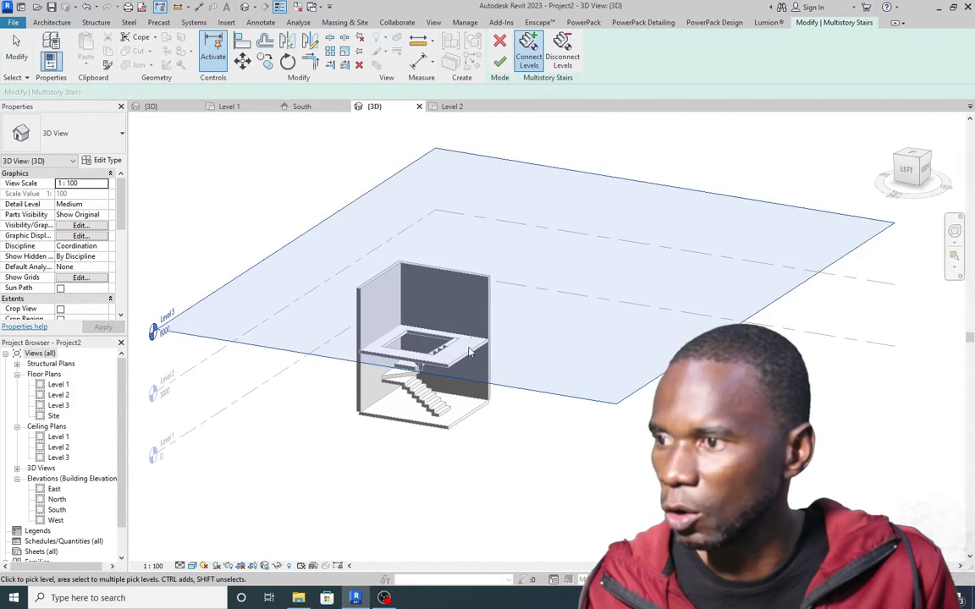
left_click(498, 61)
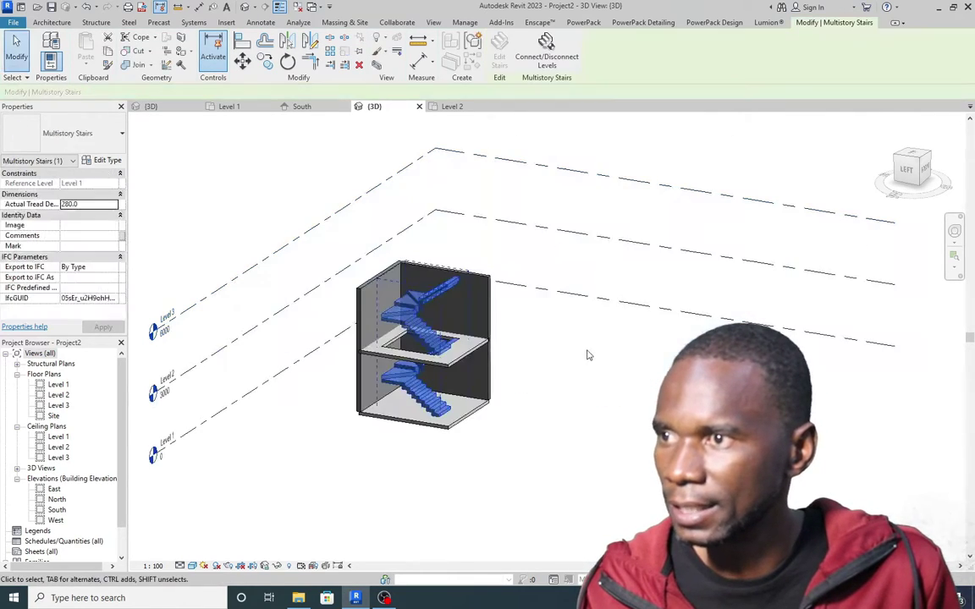
left_click(537, 387)
Edit the multistory stair's monolithic run so it does not end with a riser, and finish the stair.
scroll(431, 353, "up", 2)
mouse_move(432, 353)
middle_mouse_down("shift")
mouse_move(583, 409)
mouse_move(645, 417)
mouse_move(667, 350)
mouse_move(662, 311)
mouse_move(621, 302)
mouse_move(610, 328)
mouse_move(603, 316)
mouse_move(594, 322)
mouse_move(589, 355)
mouse_move(582, 342)
mouse_move(644, 392)
mouse_move(592, 364)
mouse_move(580, 374)
mouse_move(604, 331)
mouse_move(427, 330)
mouse_move(413, 367)
mouse_move(442, 343)
mouse_move(561, 363)
mouse_move(439, 343)
middle_mouse_up("shift")
scroll(556, 424, "up", 3)
scroll(551, 410, "down", 2)
scroll(440, 343, "up", 4)
scroll(428, 347, "down", 5)
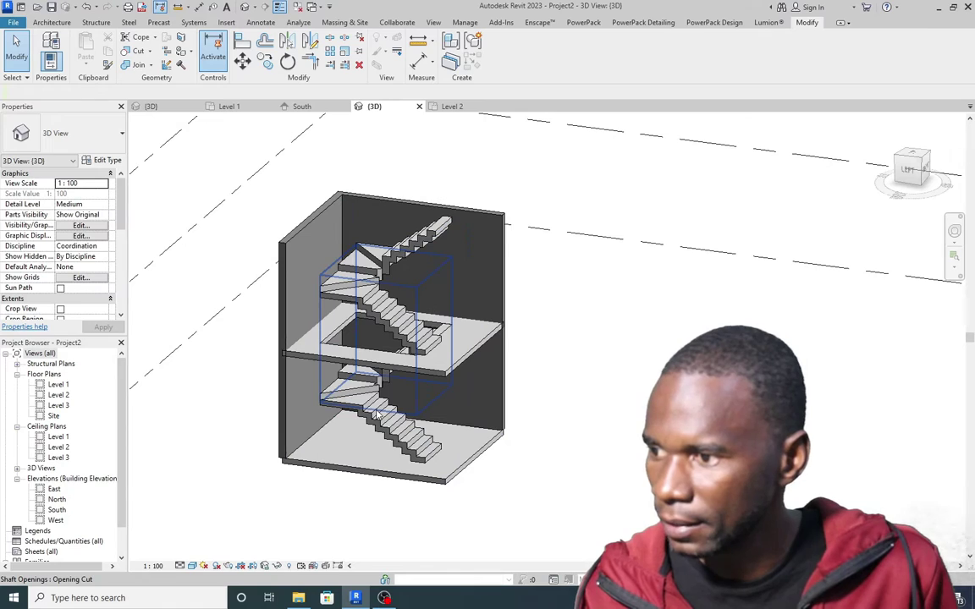
key("Tab")
left_click(378, 412)
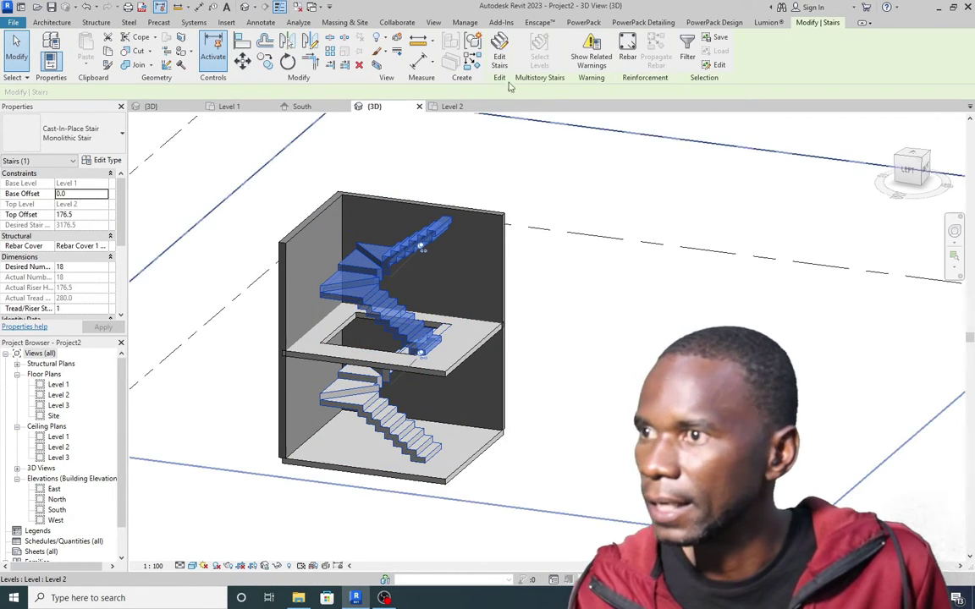
left_click(499, 56)
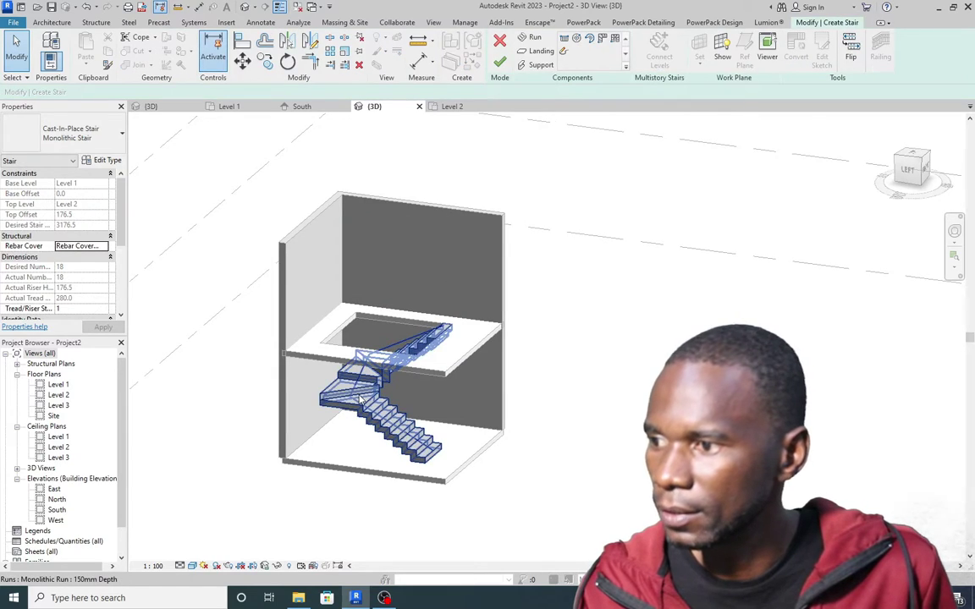
left_click(421, 353)
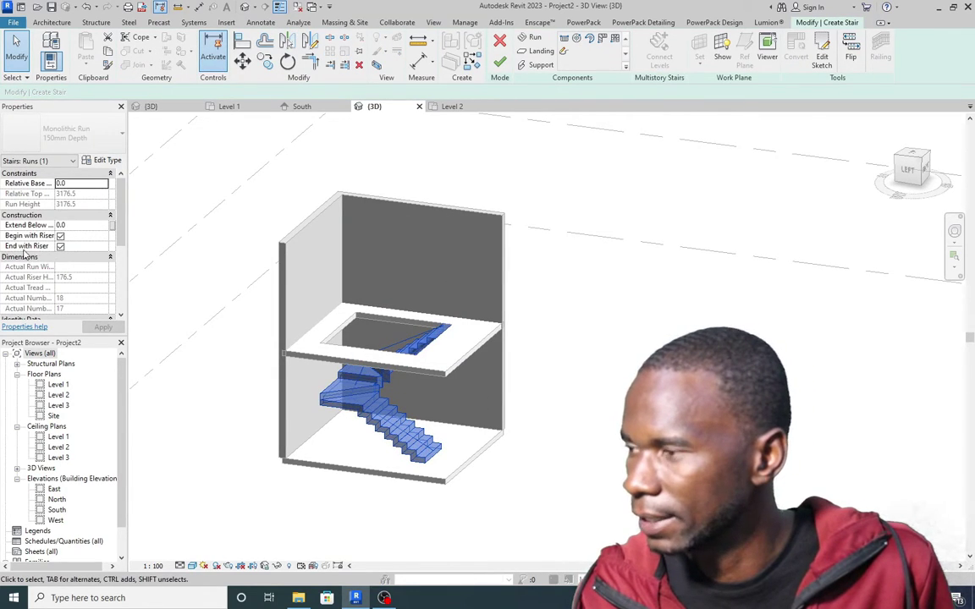
left_click(60, 247)
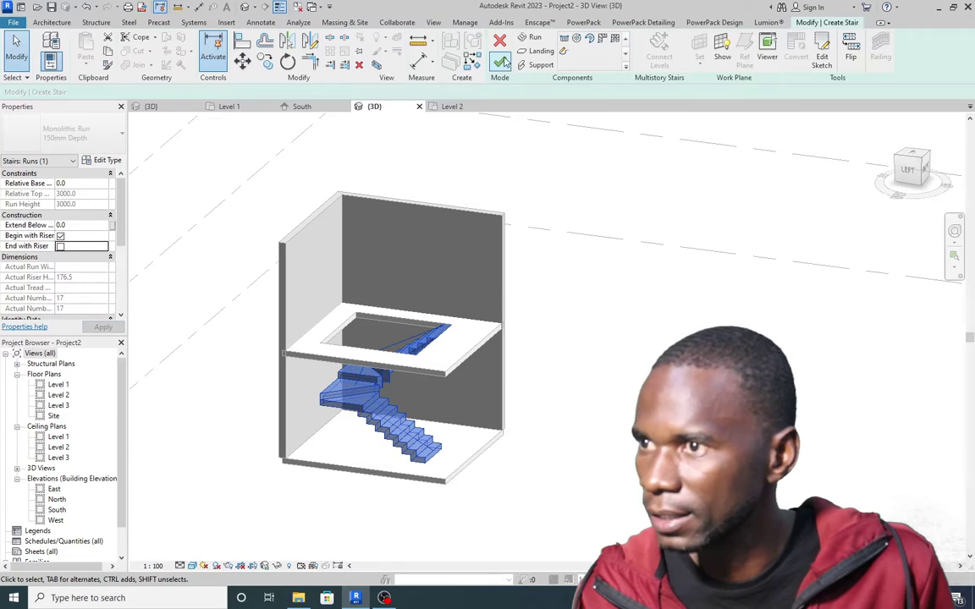
left_click(500, 63)
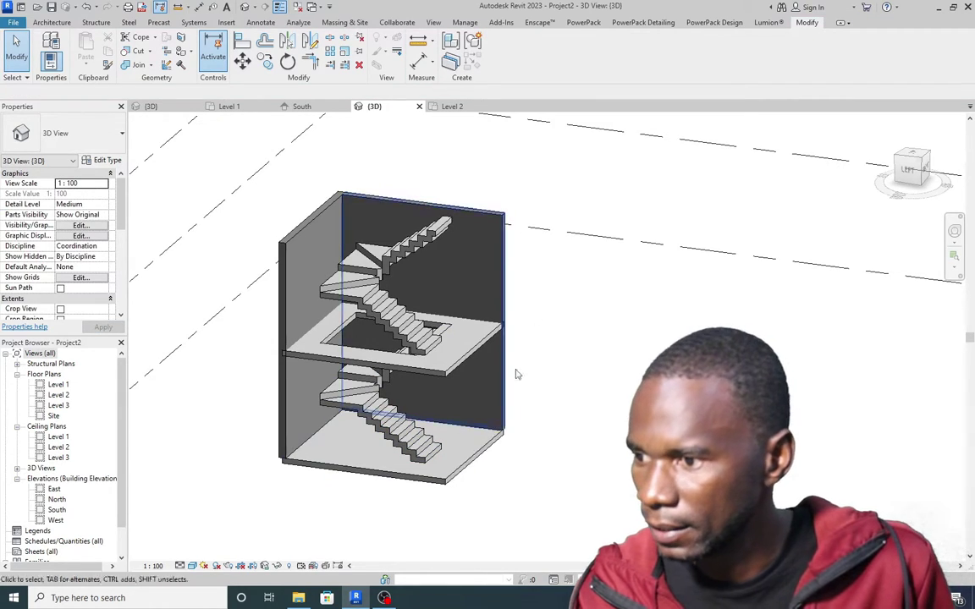
scroll(612, 203, "down", 3)
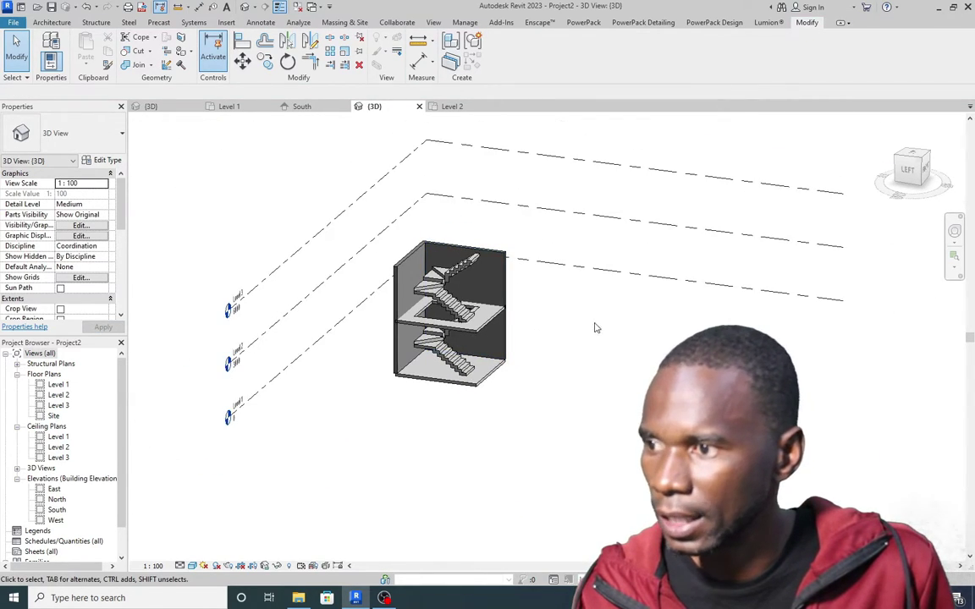
middle_click_drag(586, 366, 522, 316, "shift")
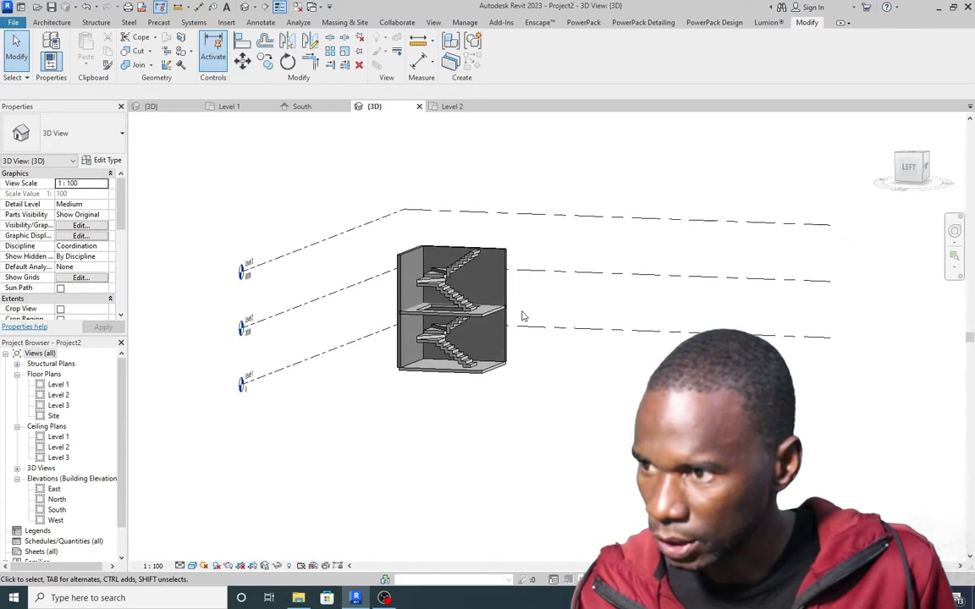
Examine the multistory stair, its winders and the Level 2 floor opening up close and from several angles.
scroll(480, 310, "up", 3)
scroll(480, 309, "up", 3)
scroll(473, 346, "down", 3)
middle_click_drag(473, 346, 430, 373, "shift")
scroll(427, 319, "up", 3)
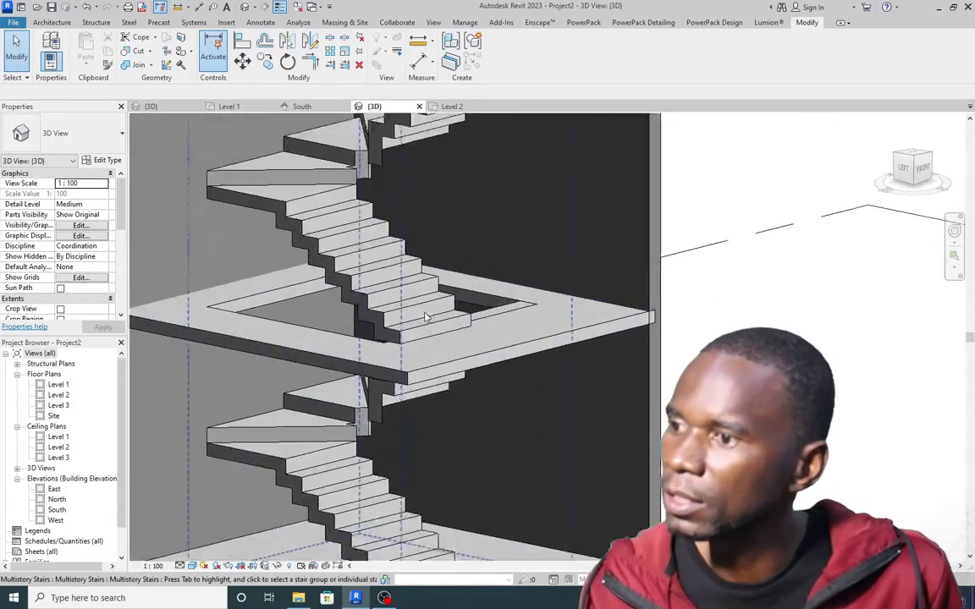
scroll(451, 336, "down", 5)
middle_click_drag(614, 281, 646, 291, "shift")
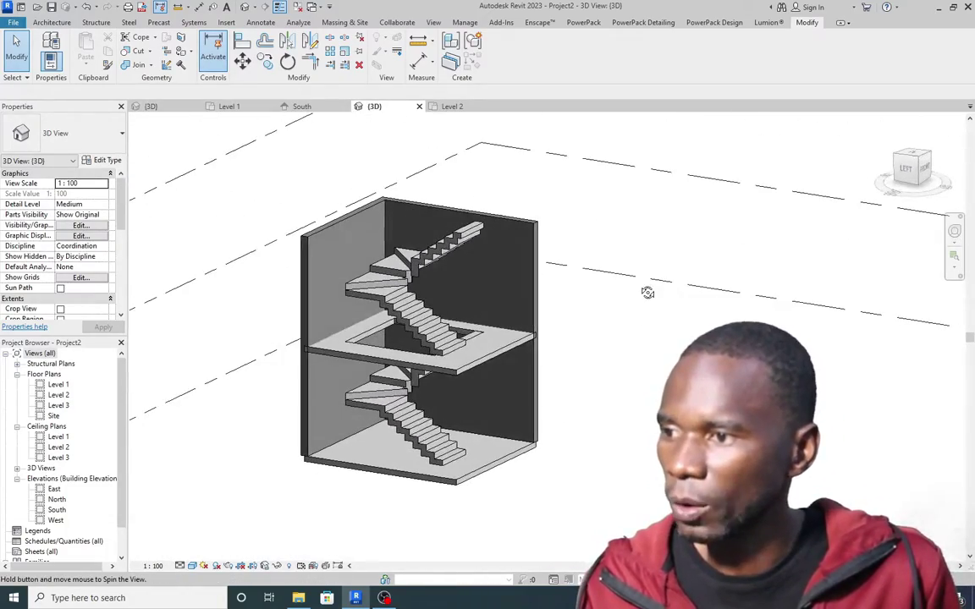
scroll(424, 327, "up", 4)
scroll(368, 306, "down", 2)
middle_click_drag(378, 309, 662, 360, "shift")
scroll(379, 232, "down", 1)
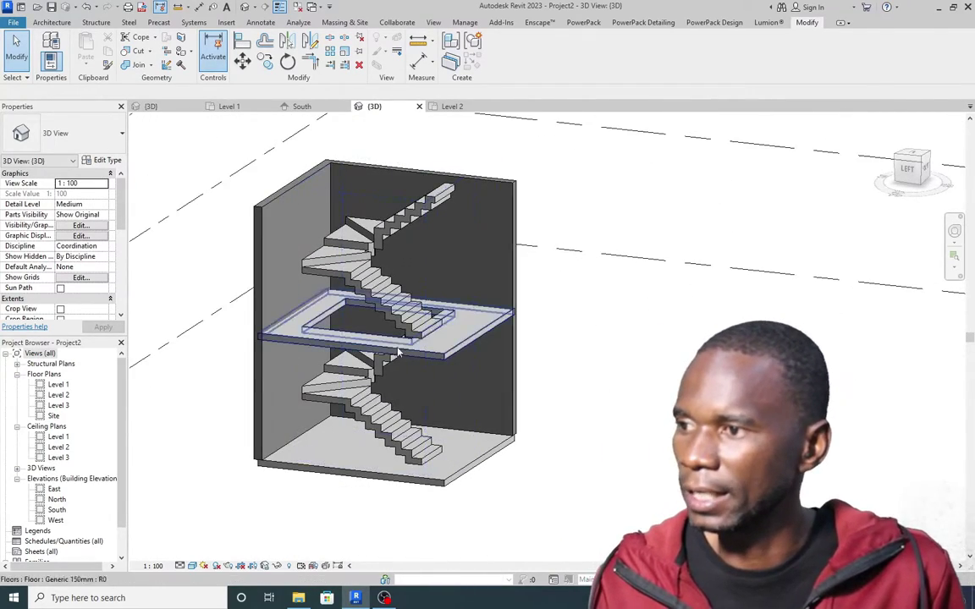
scroll(382, 328, "up", 1)
scroll(348, 470, "down", 1)
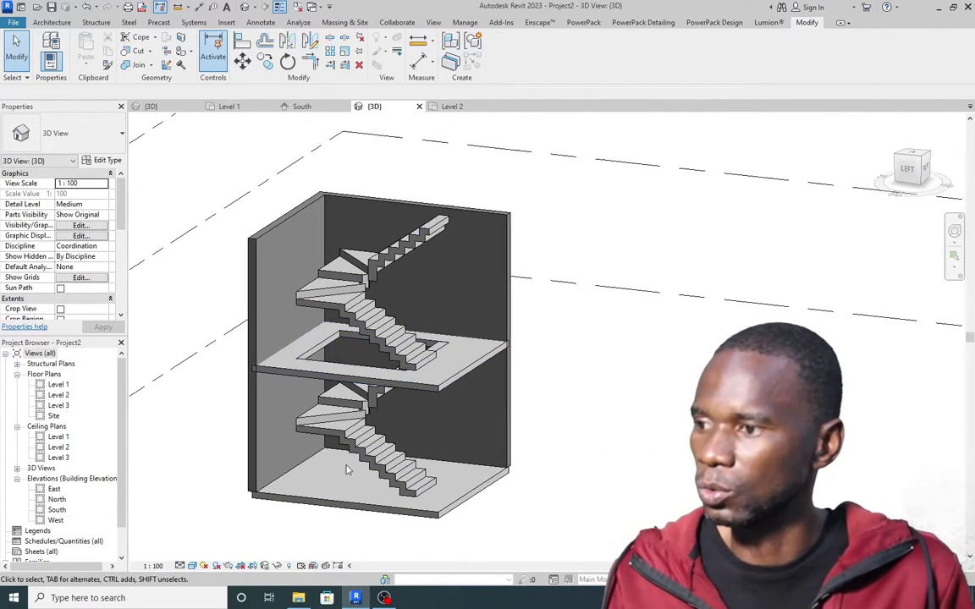
In the 3D view's graphic display options, smooth lines with anti-aliasing and set silhouettes to Medium Lines.
left_click(193, 565)
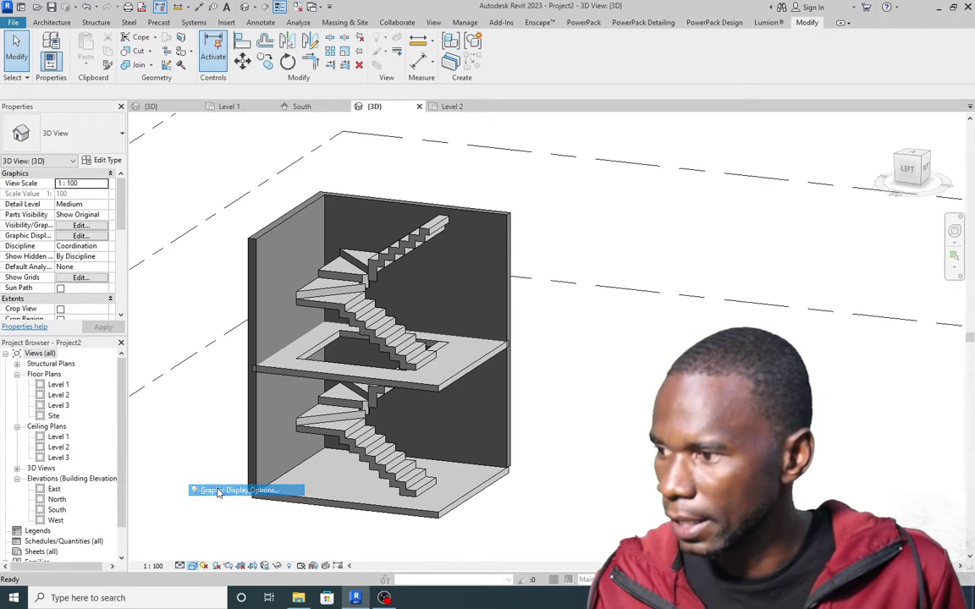
left_click(223, 491)
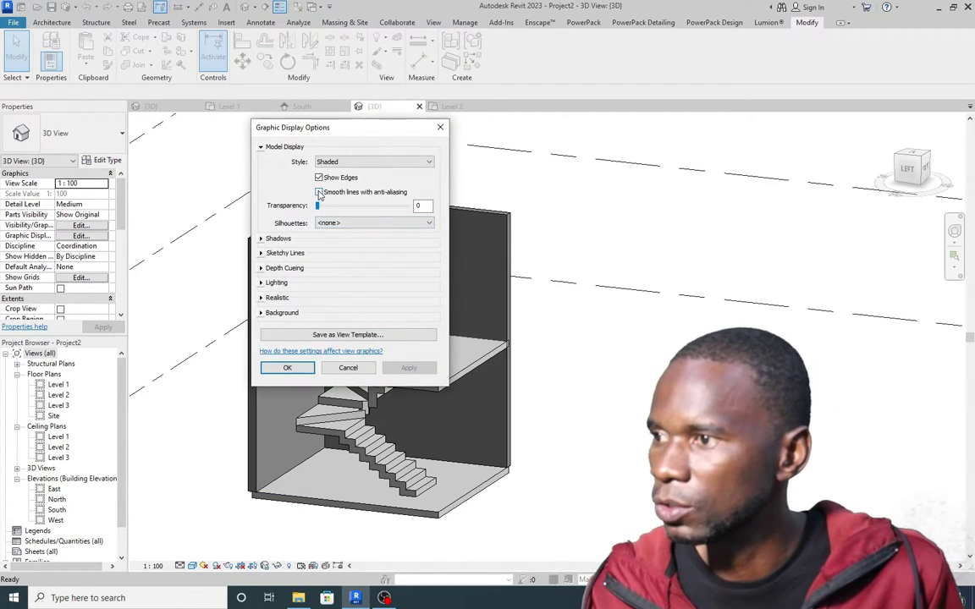
left_click(429, 223)
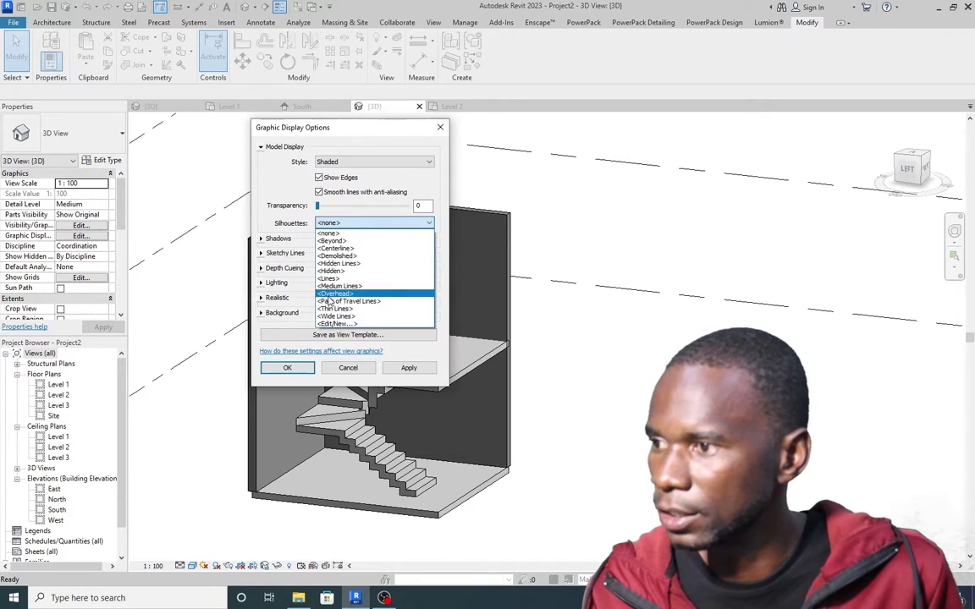
left_click(296, 259)
Show ambient shadows, set the lighting to sun 14, ambient light 13 and shadows 10, and accept the display options.
left_click(261, 240)
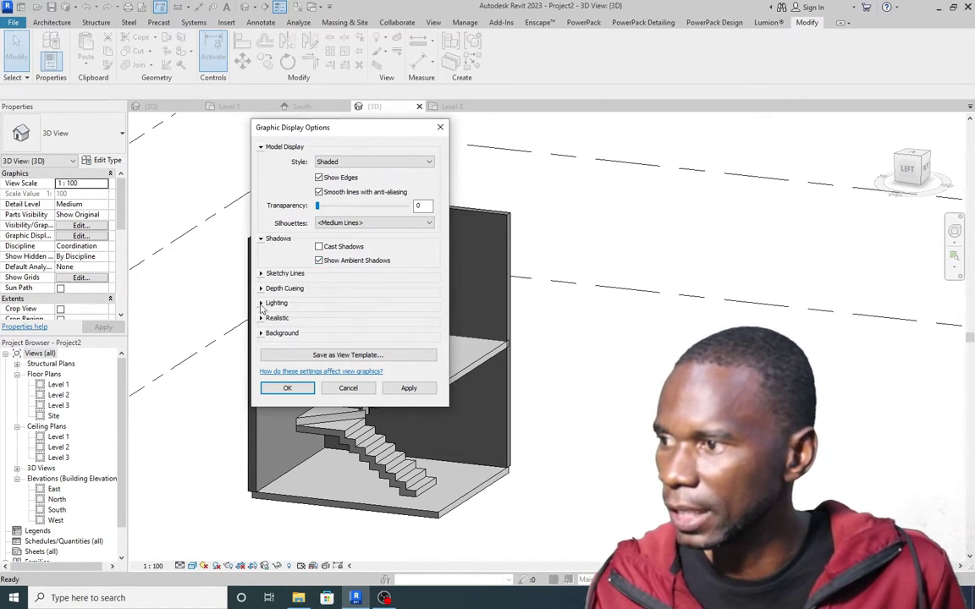
left_click(262, 304)
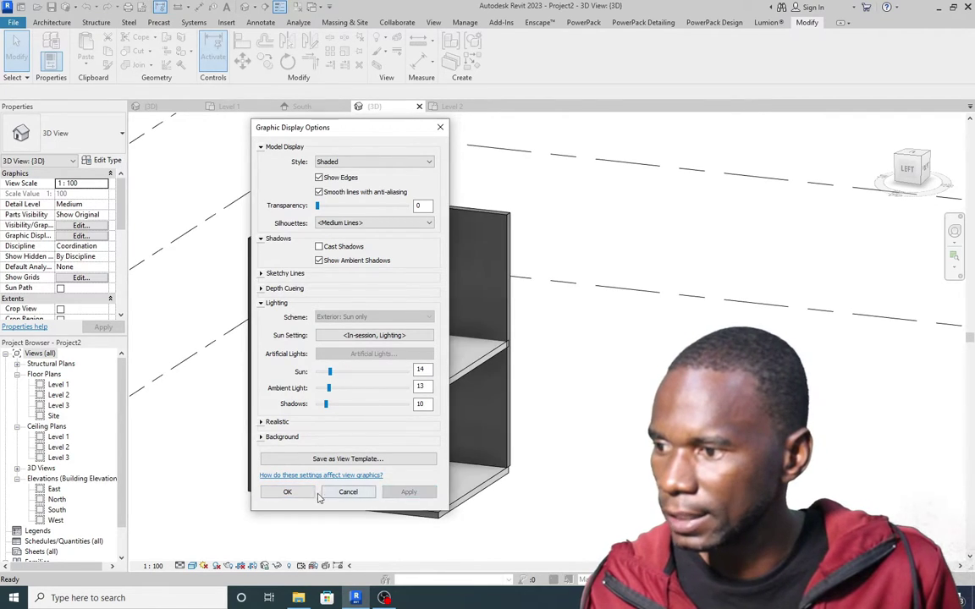
left_click(287, 492)
scroll(343, 390, "up", 3)
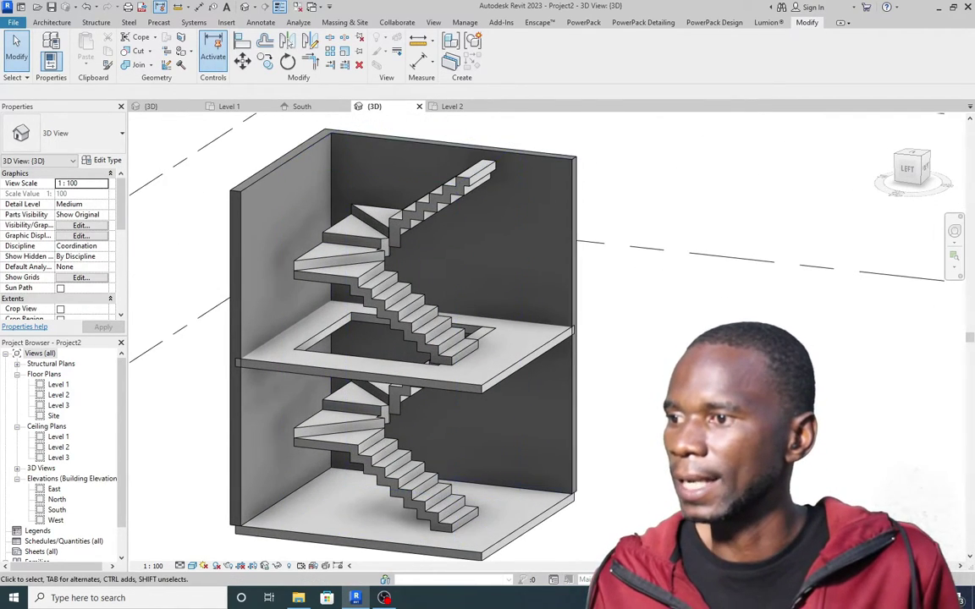